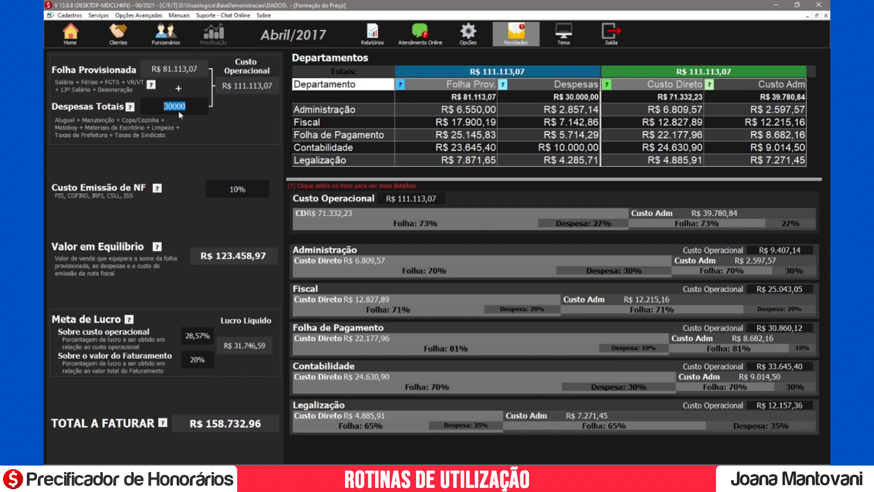
Set the total expenses (Despesas Totais) to 50000 and the invoice issuing cost (Custo Emissão de NF) to 15%
type("50000")
key("Return")
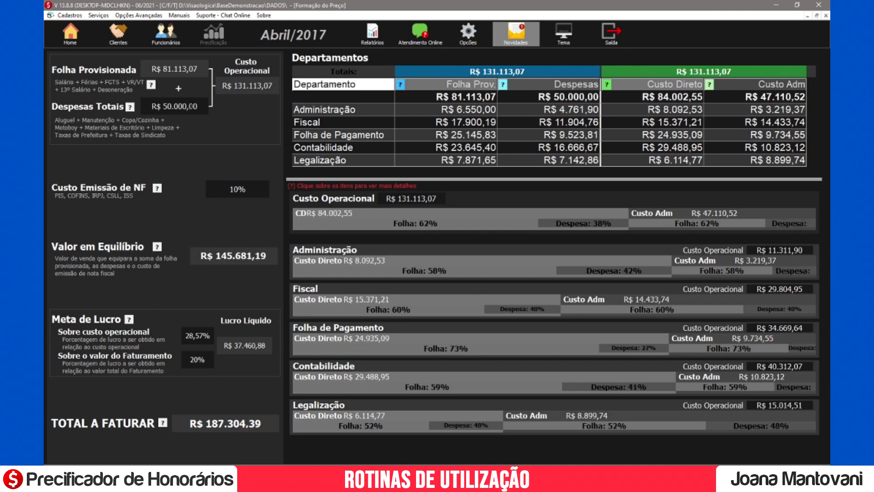
left_click(238, 188)
type("15")
key("Return")
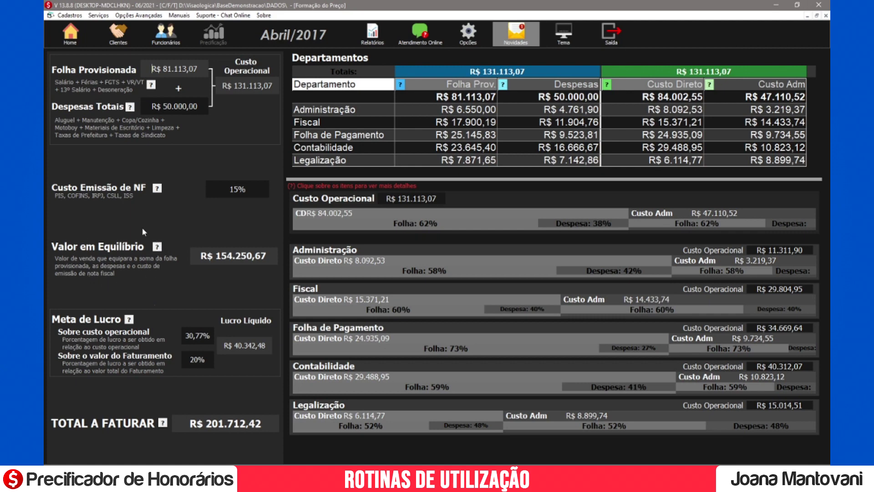
Set the profit target over operating cost (Sobre custo operacional) to 20,01%
mouse_move(232, 256)
double_click(198, 335)
type("20,01")
key("Tab")
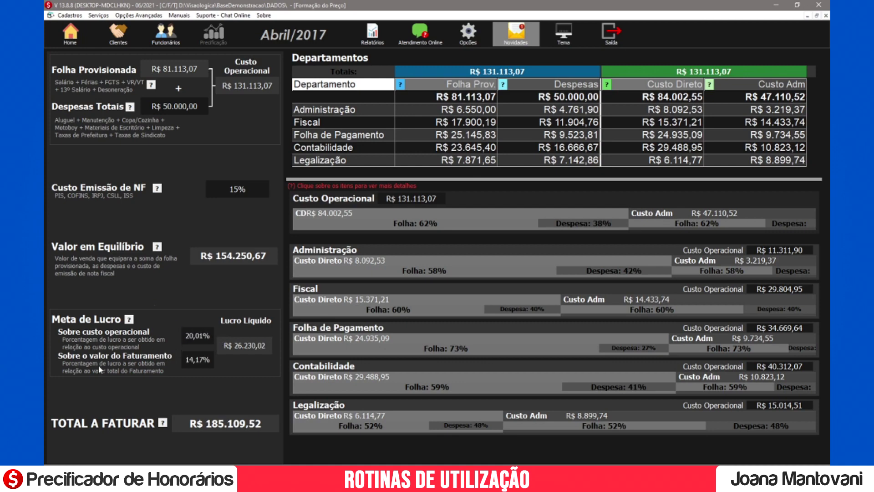
Set the profit target over the billing value (Sobre o valor do Faturamento) to 15%
double_click(191, 364)
type("15")
key("Tab")
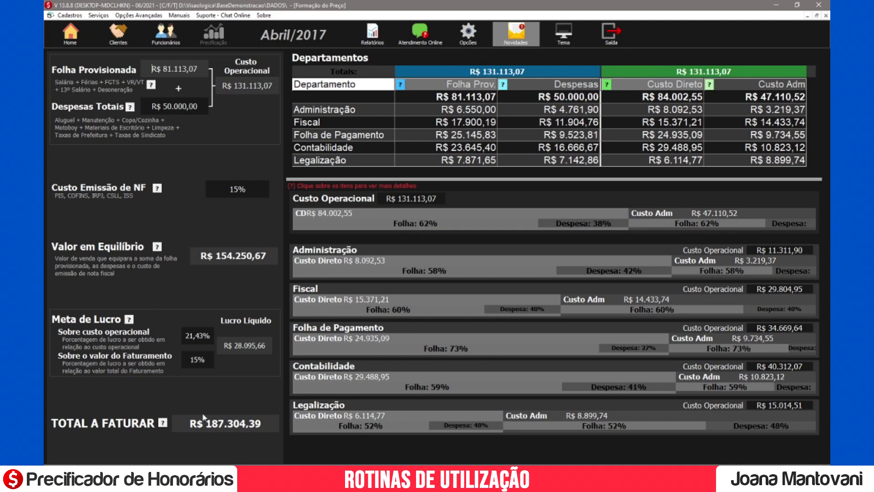
In the Fiscal department's employee list, set the last listed employee's provisioned payroll (Folha Prov.) to 2500
left_click(338, 121)
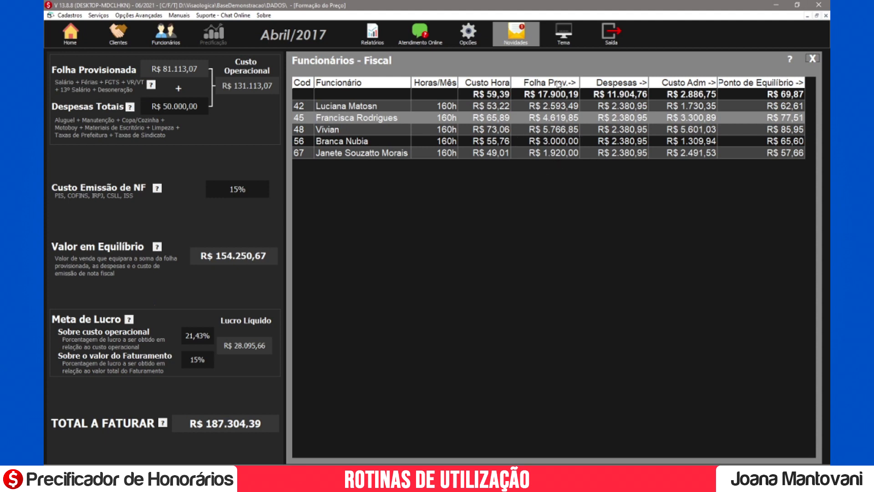
left_click(541, 152)
left_click(530, 153)
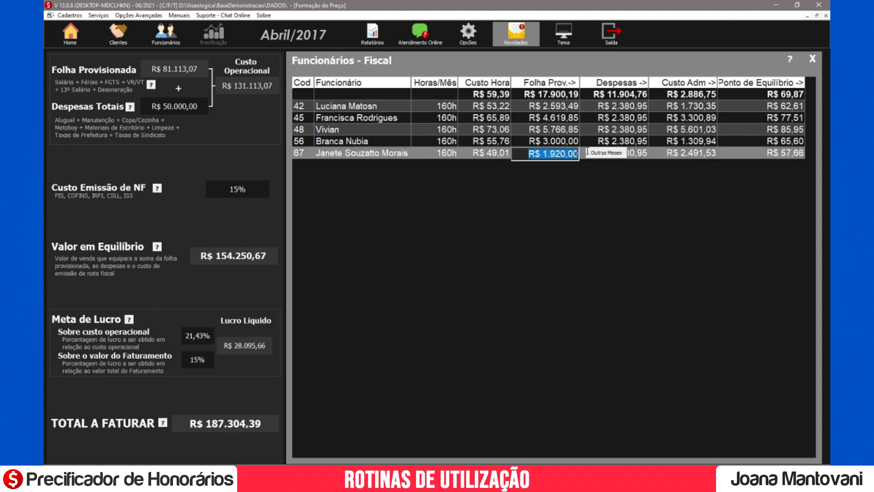
type("2500")
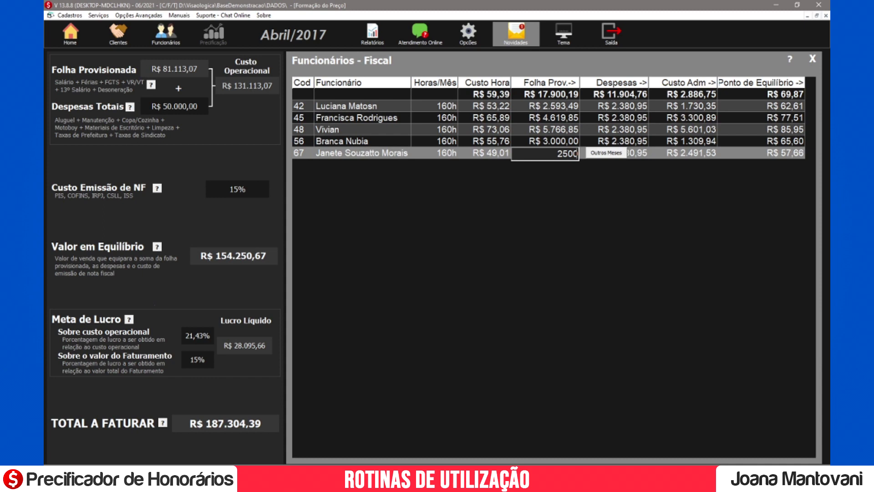
key("Return")
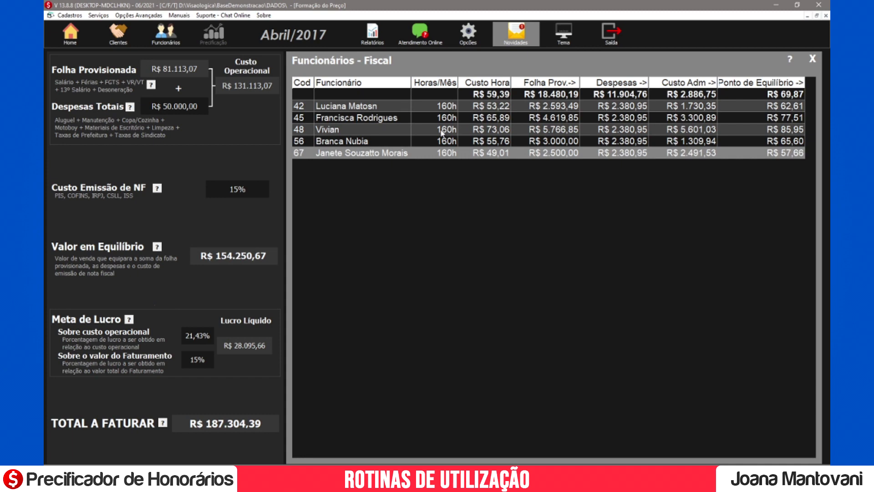
Run the Força Recálculo function from the Área Técnica settings
left_click(468, 34)
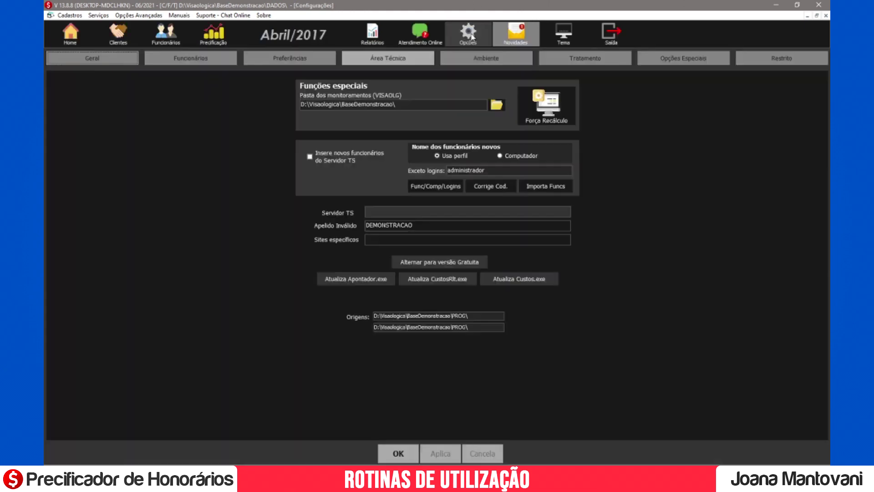
left_click(400, 60)
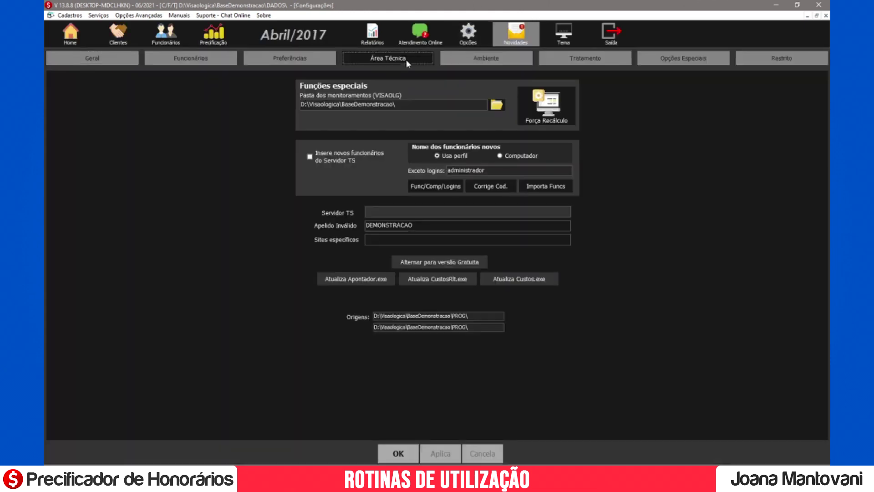
left_click(552, 107)
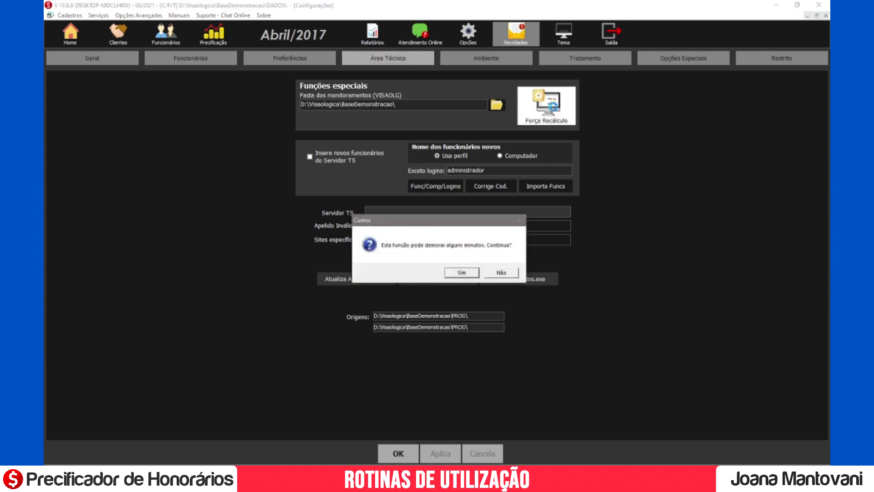
left_click(471, 273)
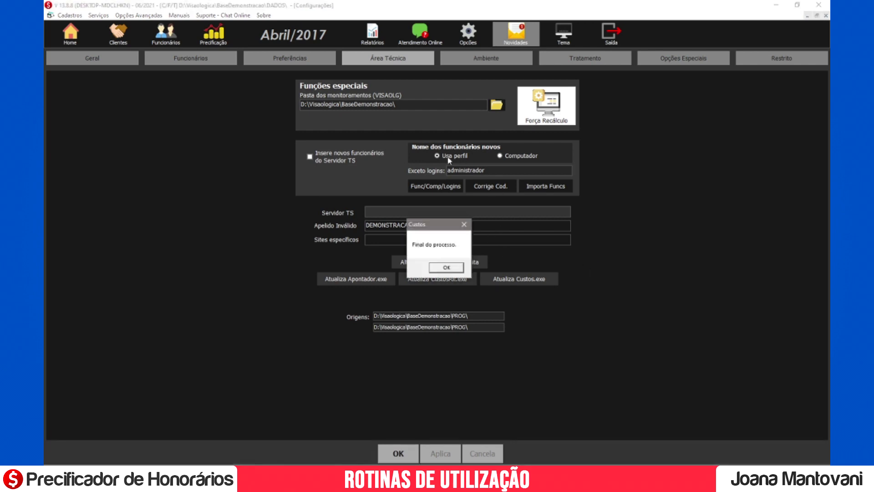
left_click(444, 269)
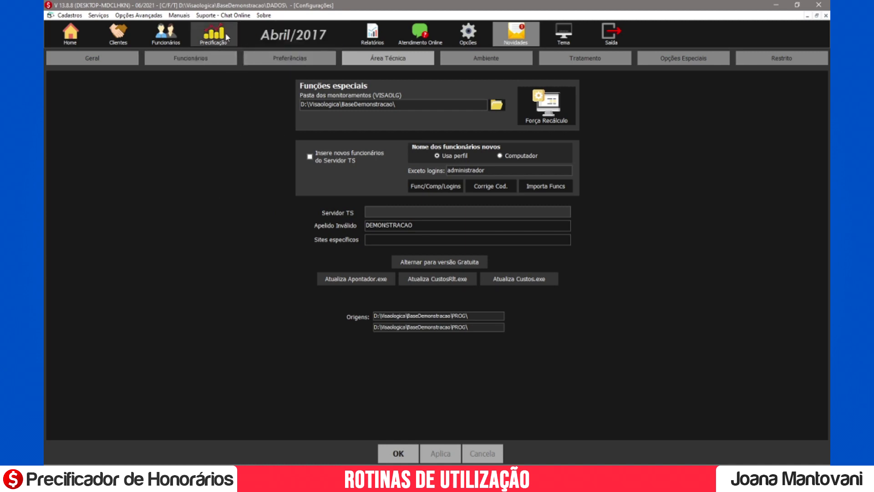
Propagate all employee (Funcionários) and expense (Despesas) values to Maio/2017
left_click(98, 16)
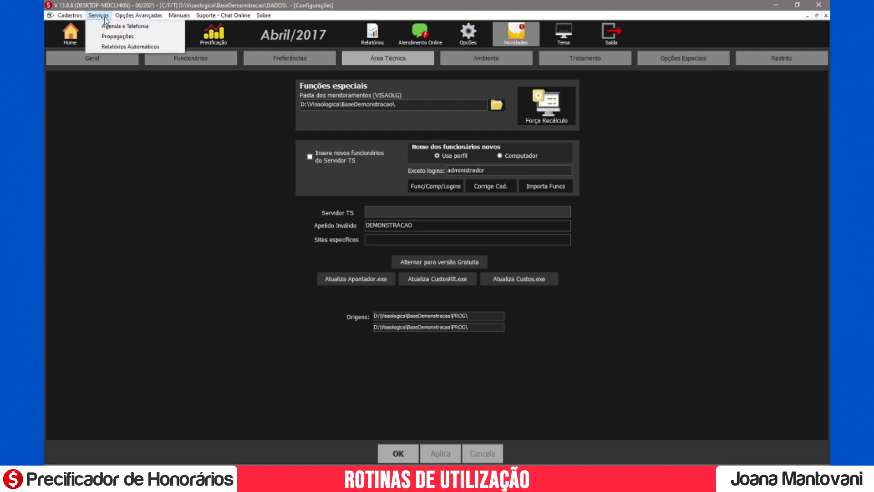
left_click(105, 36)
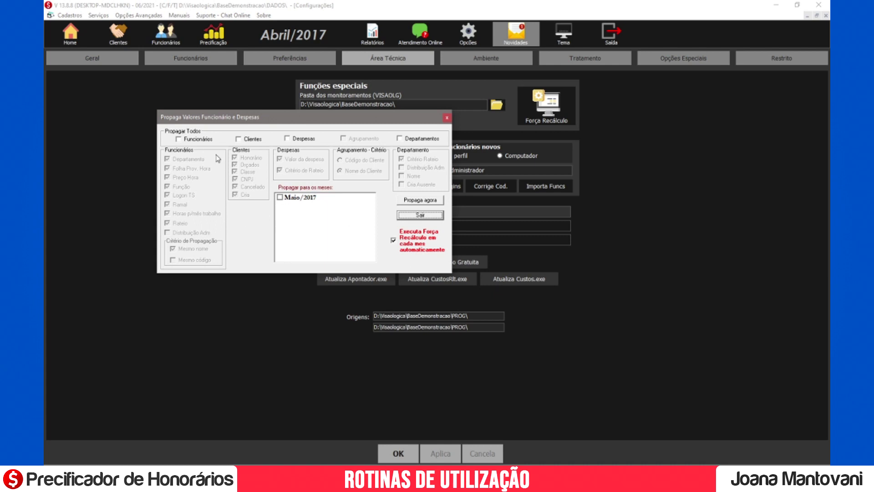
left_click(179, 140)
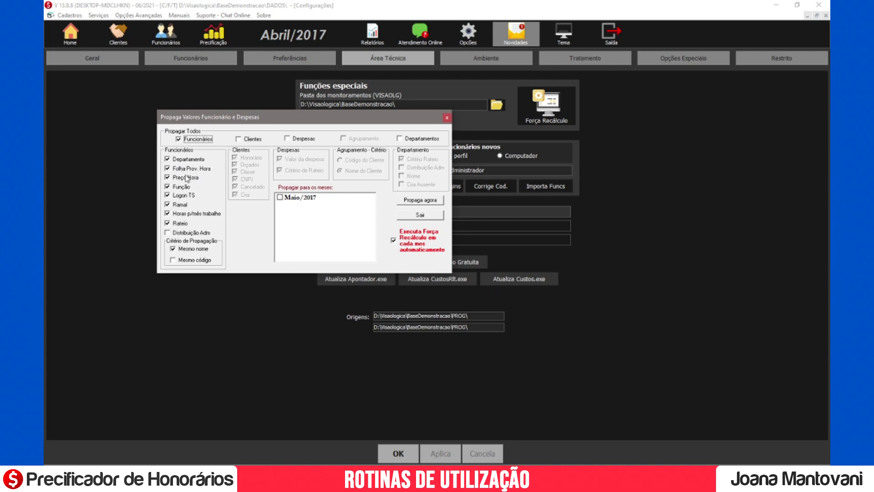
left_click(287, 139)
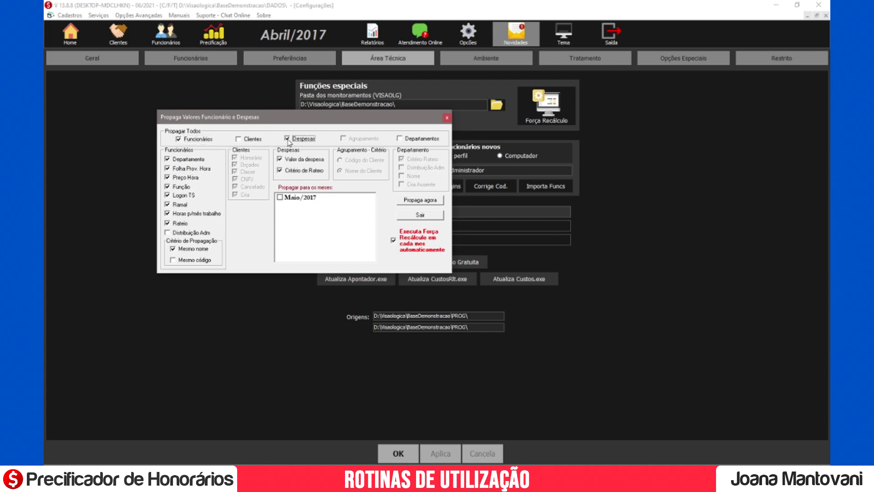
left_click(281, 197)
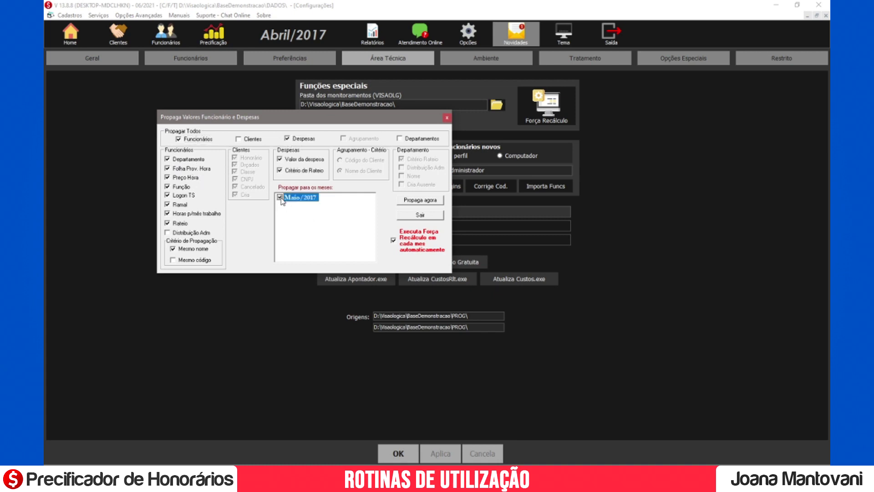
left_click(423, 201)
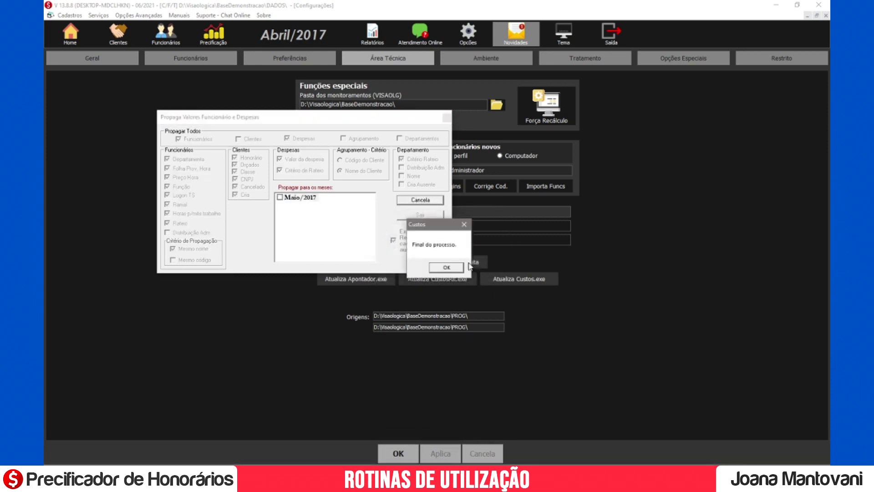
left_click(452, 269)
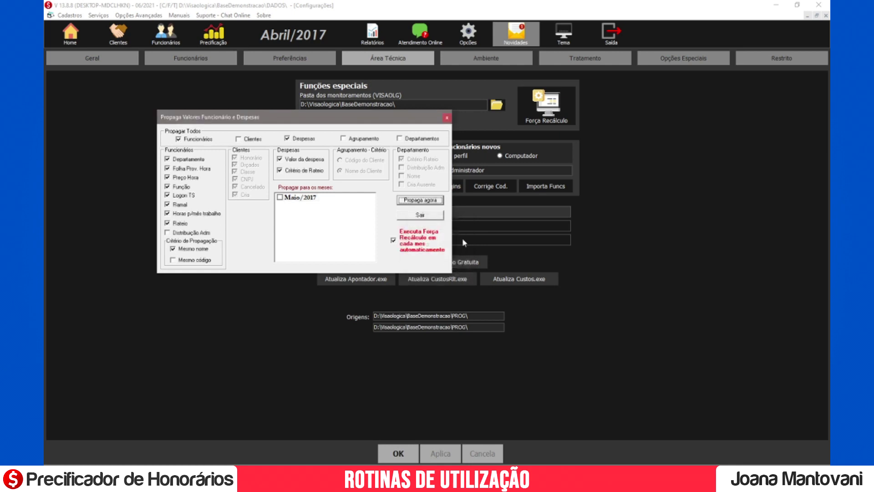
left_click(447, 119)
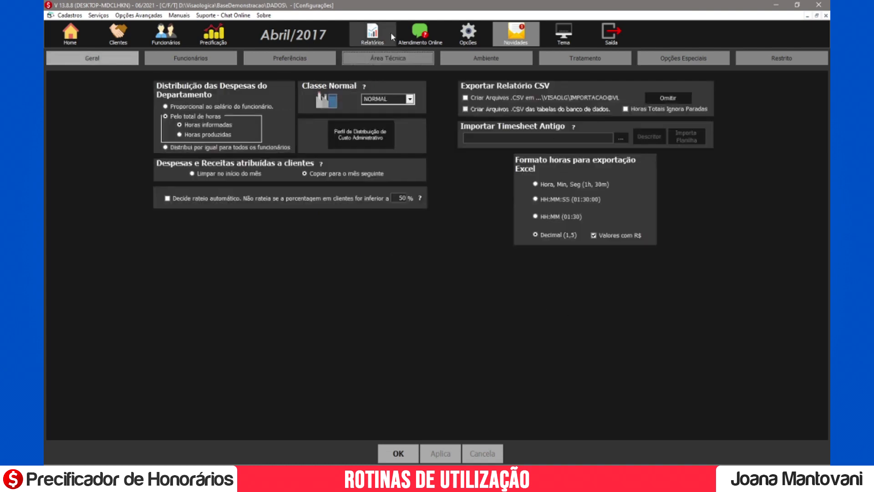
Generate the Progressão de Custos report for all clients covering 1 month and review it
left_click(377, 36)
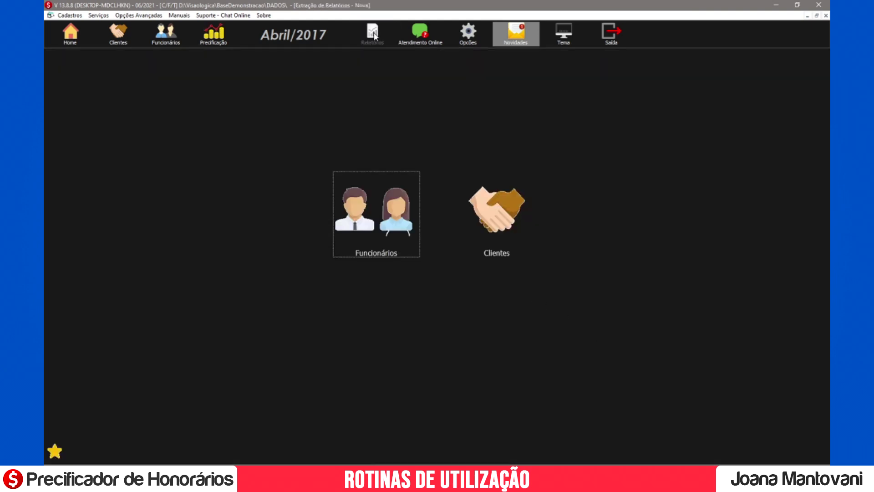
left_click(494, 212)
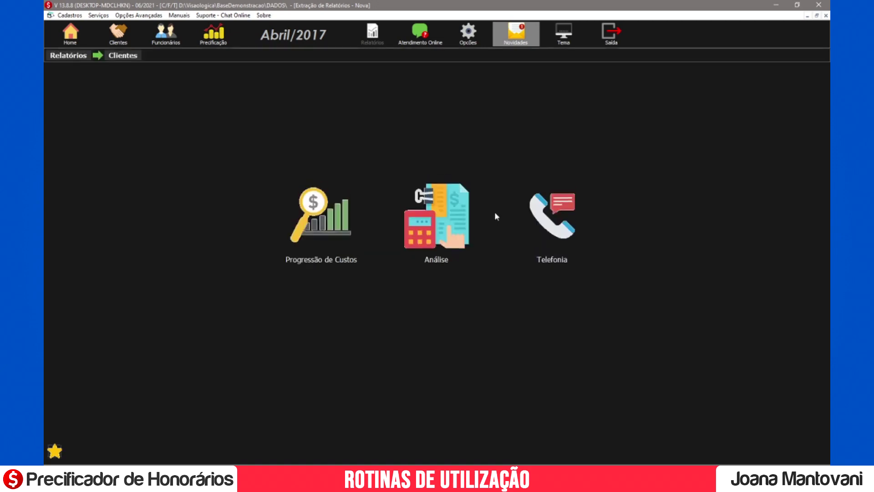
left_click(337, 247)
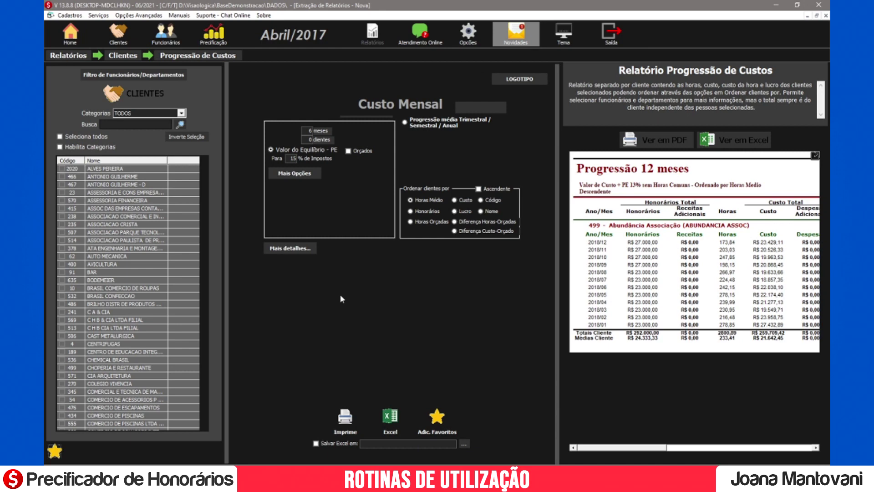
left_click(60, 136)
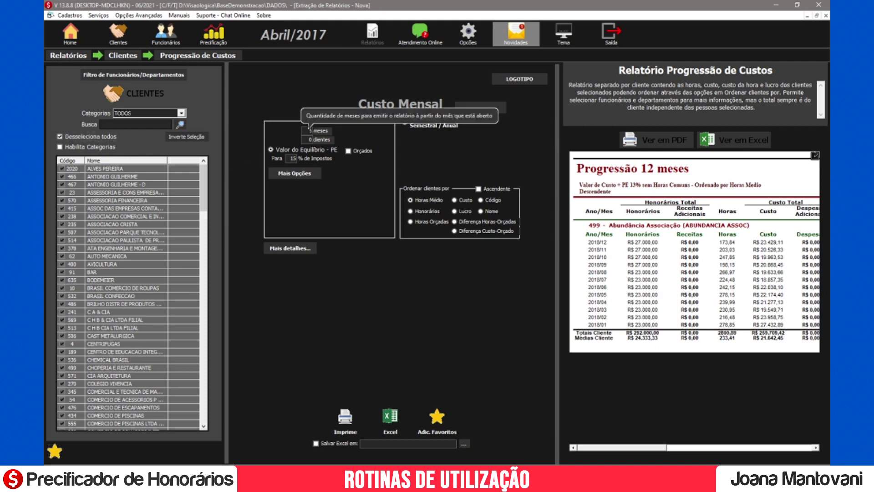
left_click(348, 417)
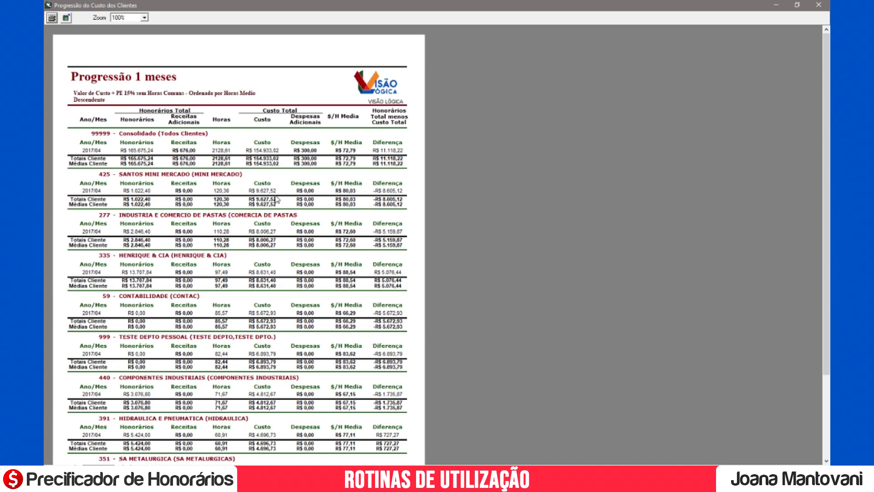
left_click(819, 5)
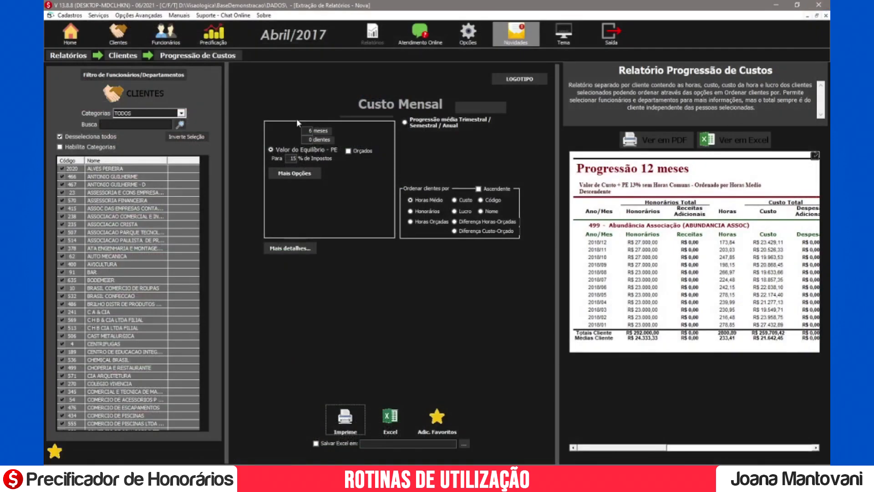
Generate the employee Produtividade report Horas em Cliente (6 meses) for only the client Santos Mini Mercado and review it
left_click(69, 55)
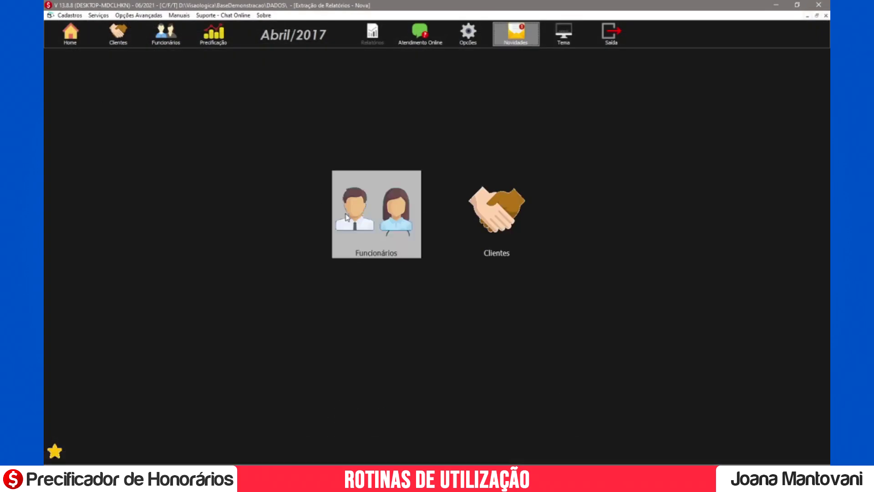
left_click(372, 217)
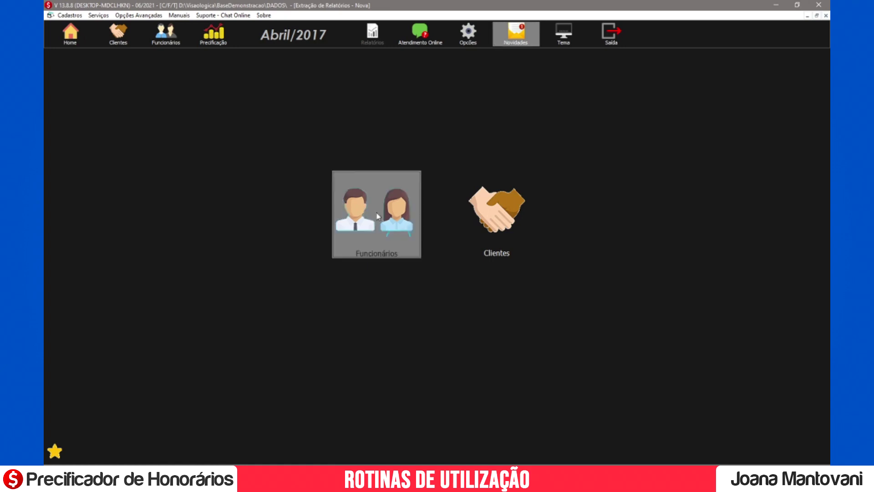
left_click(322, 223)
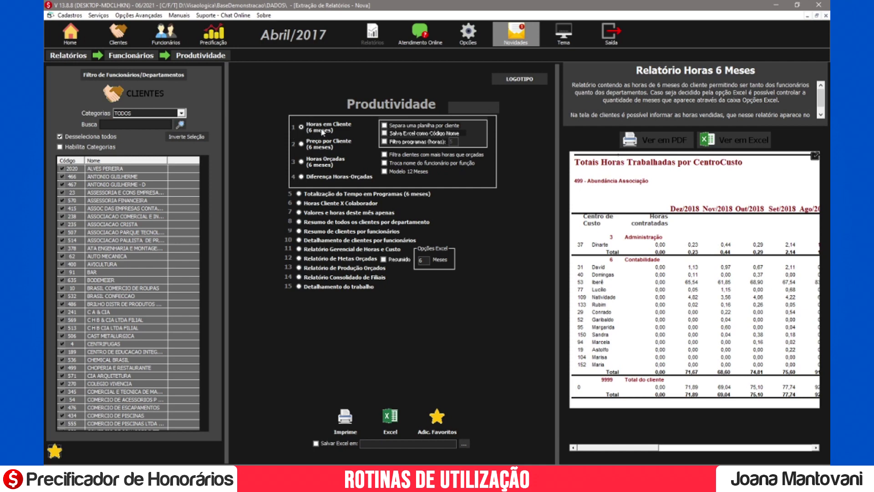
mouse_move(322, 132)
left_click(60, 136)
left_click(180, 124)
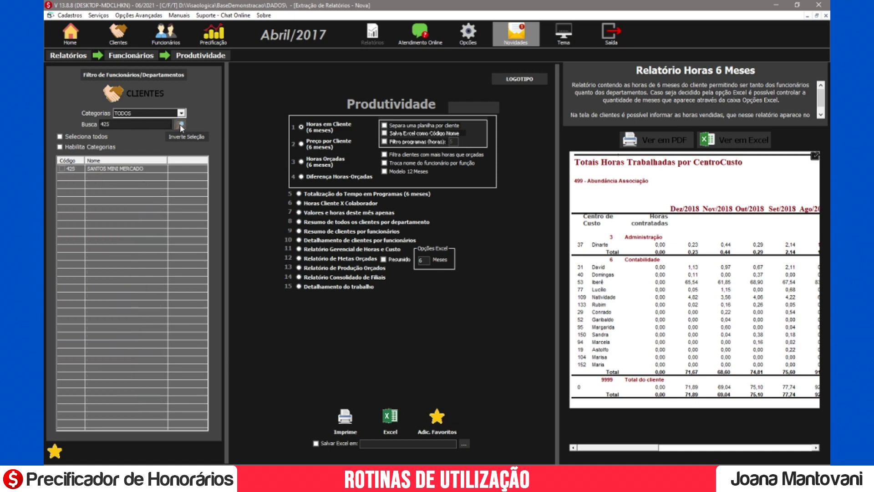
left_click(62, 168)
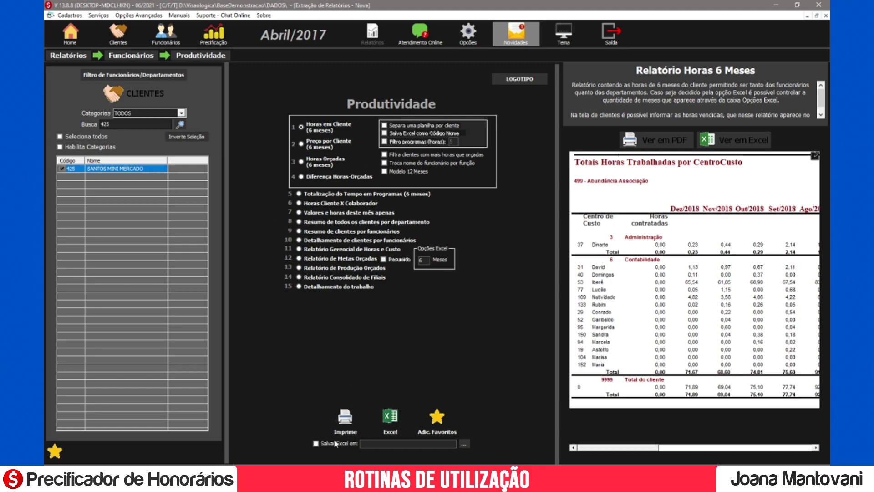
left_click(345, 418)
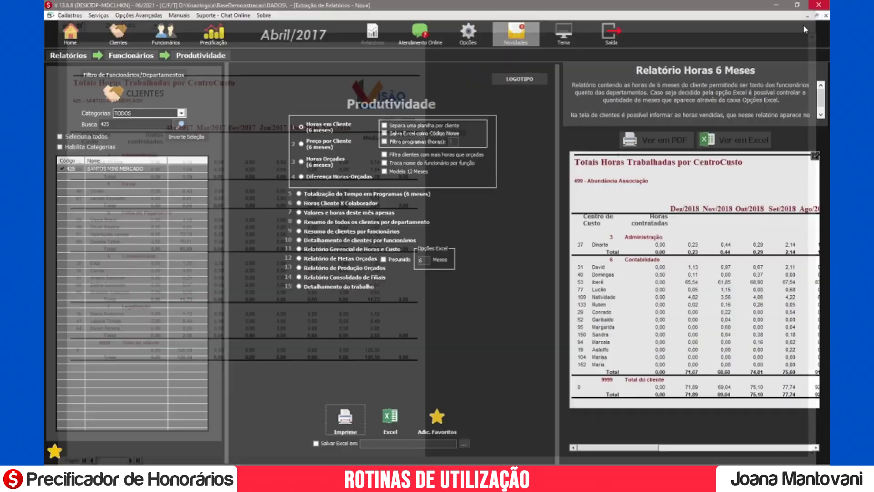
left_click(818, 5)
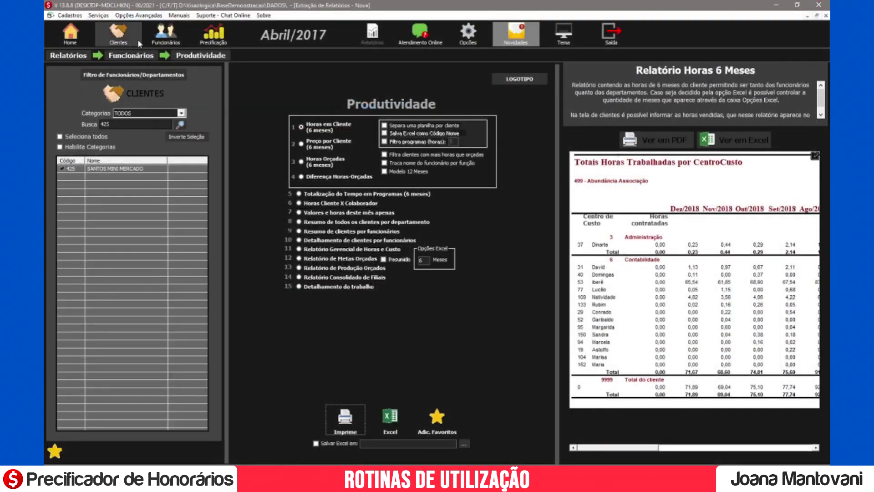
Find the client Santos Mini Mercado, open its Atividades Realizadas and examine the Contabilidade and Folha de Pagamento hours
left_click(126, 35)
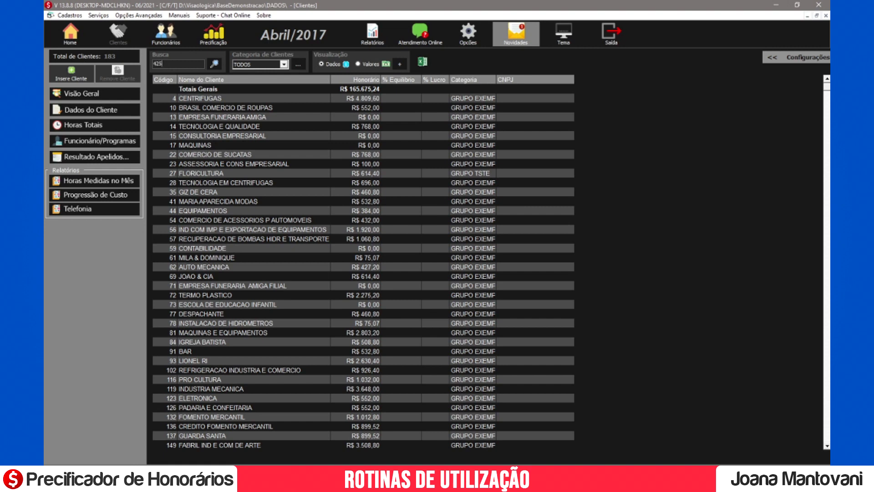
left_click(214, 64)
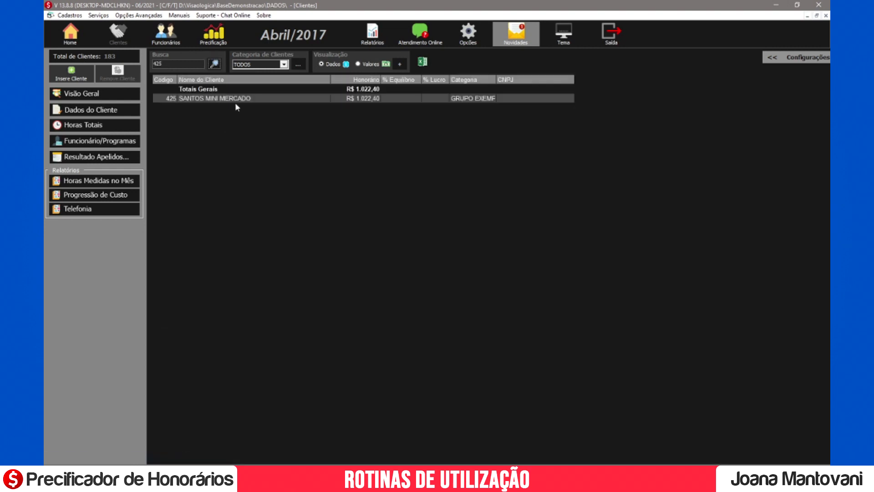
double_click(223, 99)
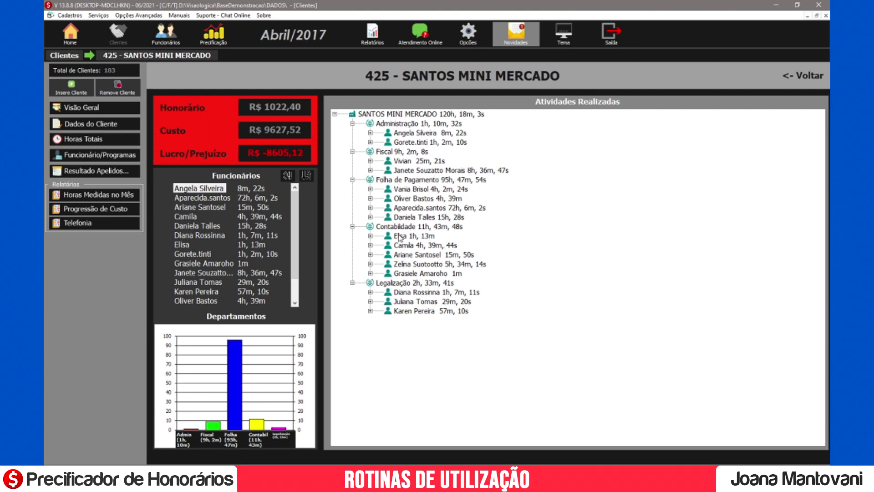
double_click(410, 228)
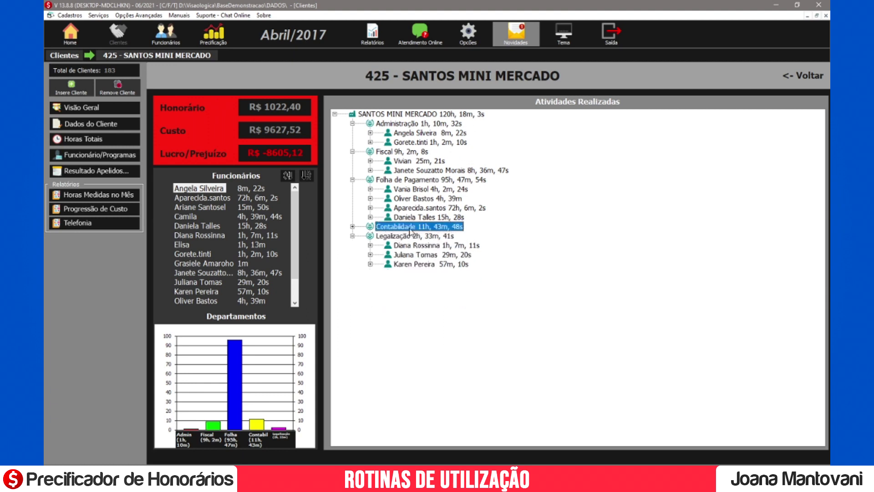
double_click(436, 180)
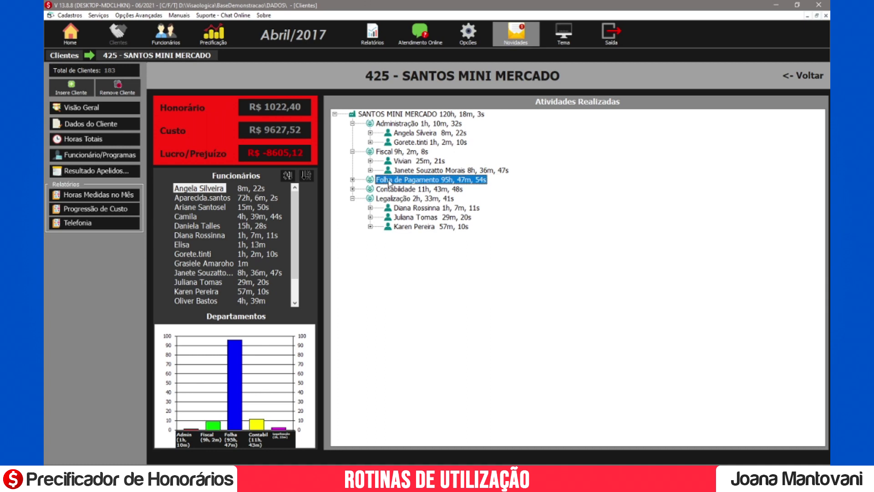
left_click(353, 180)
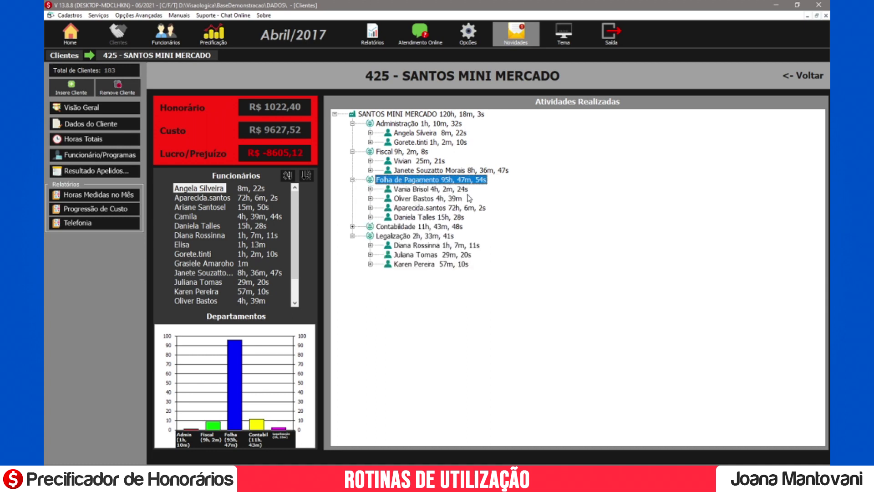
Expand the last Folha de Pagamento employee's activities for 25/04/17 and open the apontador for that day
left_click(370, 217)
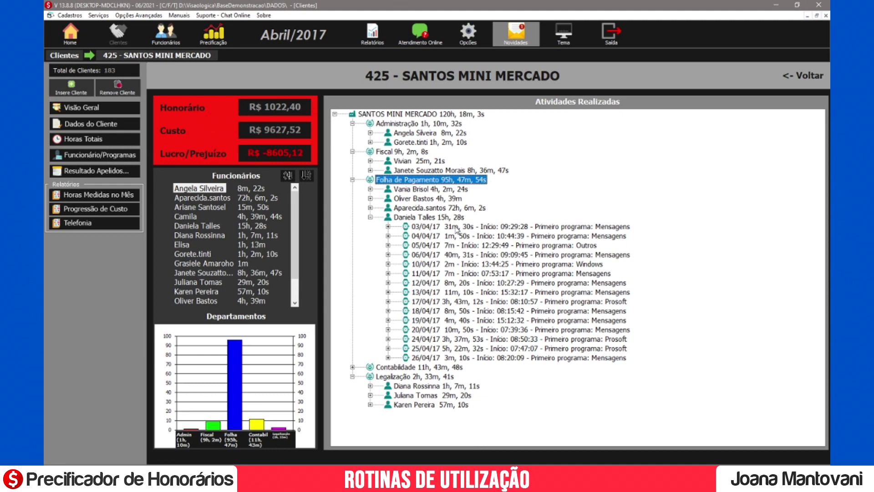
double_click(423, 349)
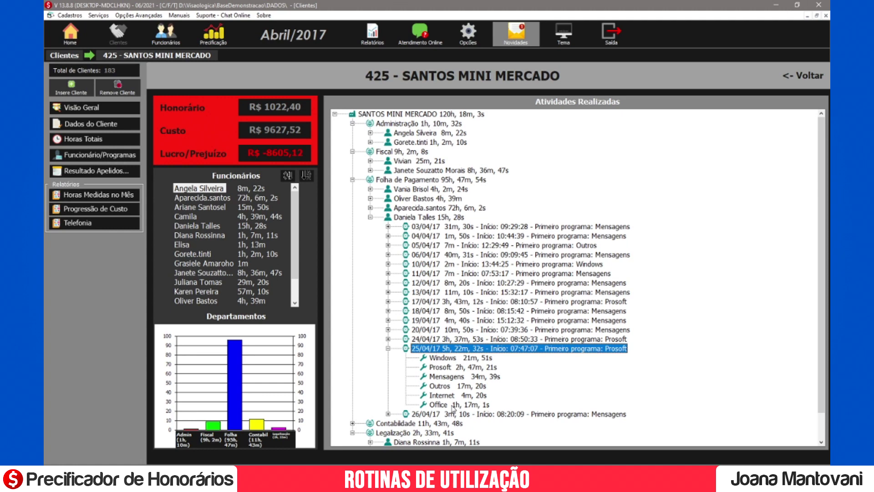
right_click(456, 350)
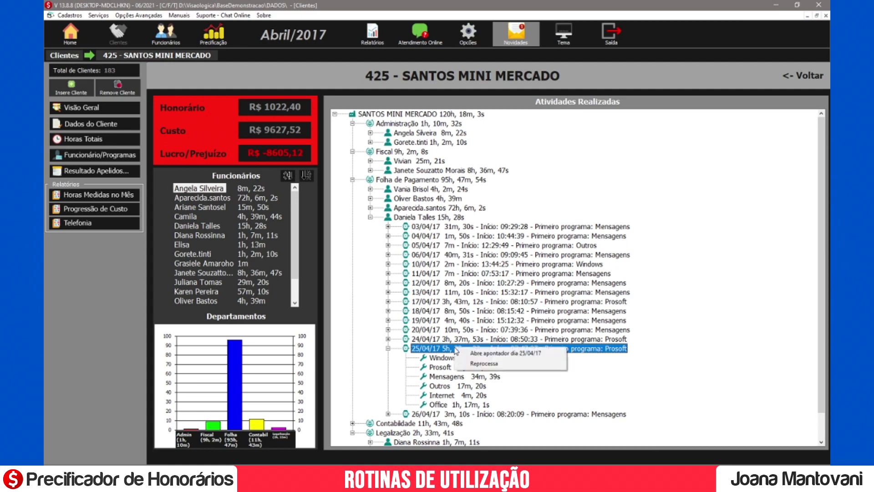
left_click(504, 353)
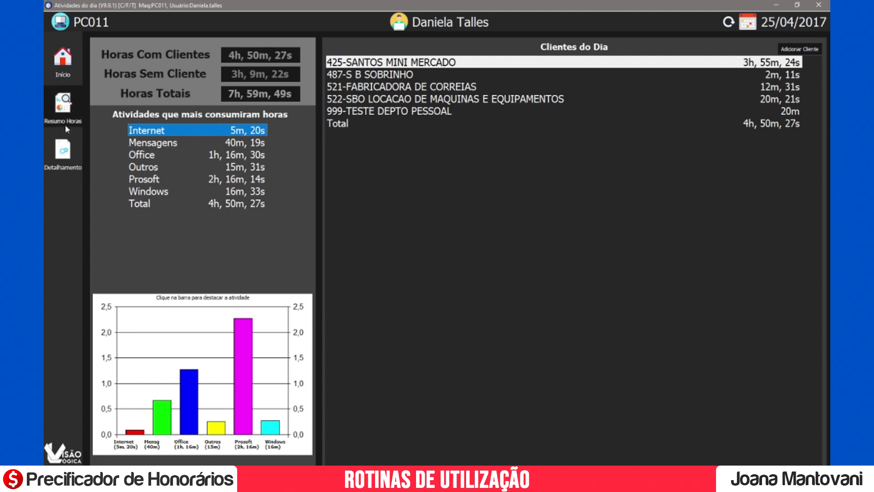
Show the day's Detalhamento with readable Cliente and Programa columns, filtered to Office activities
left_click(71, 165)
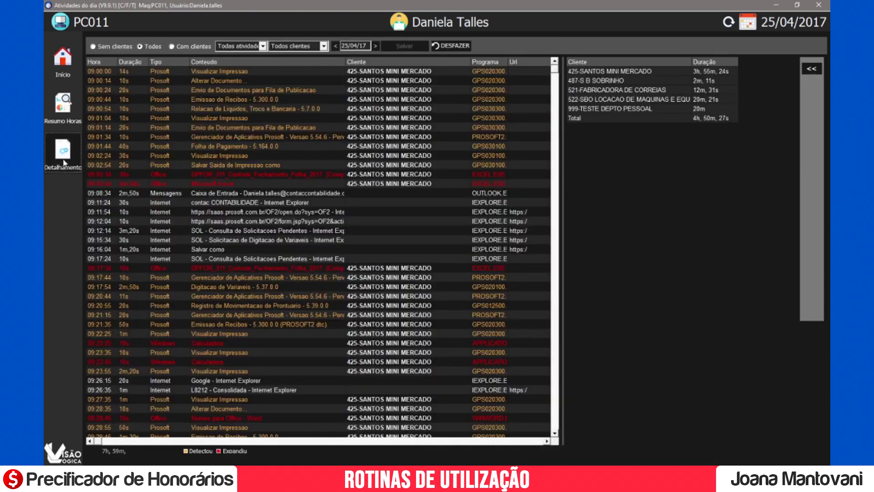
left_click_drag(345, 62, 281, 62)
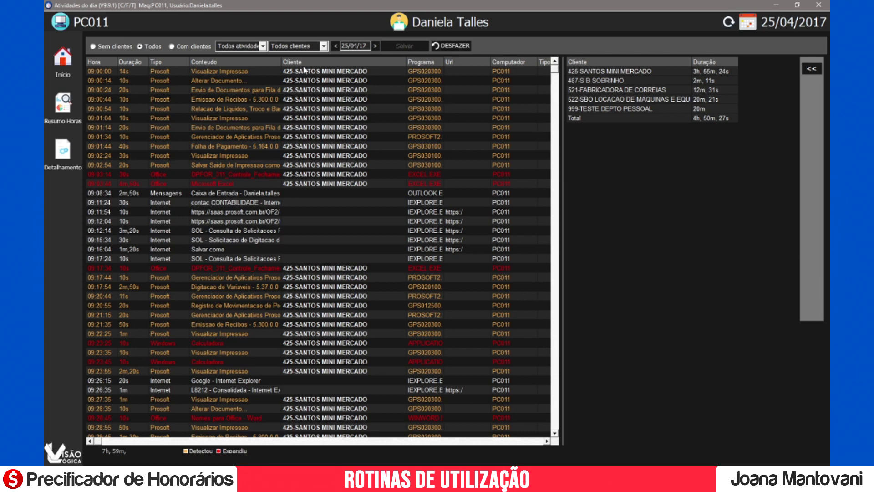
left_click_drag(441, 61, 466, 61)
left_click_drag(563, 91, 652, 91)
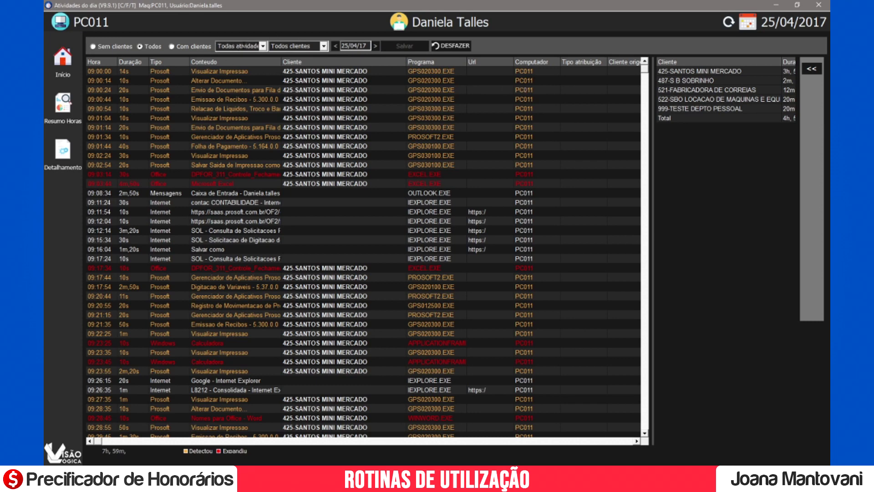
left_click(263, 46)
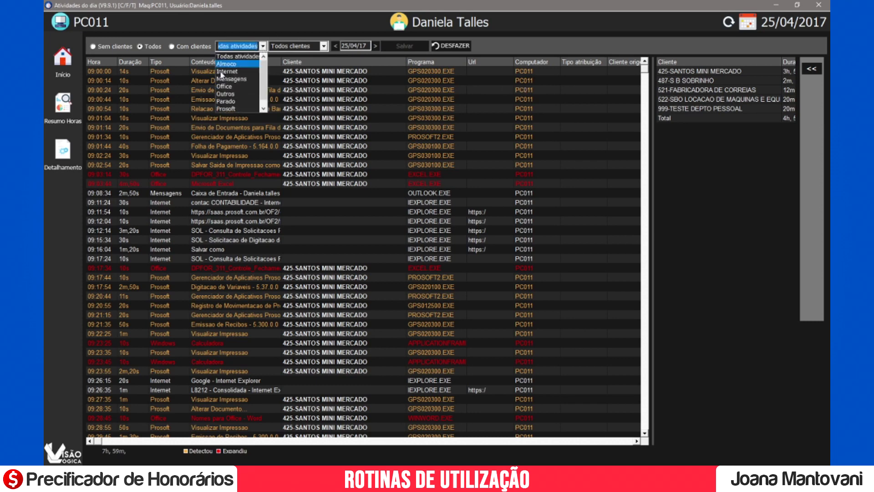
left_click(222, 86)
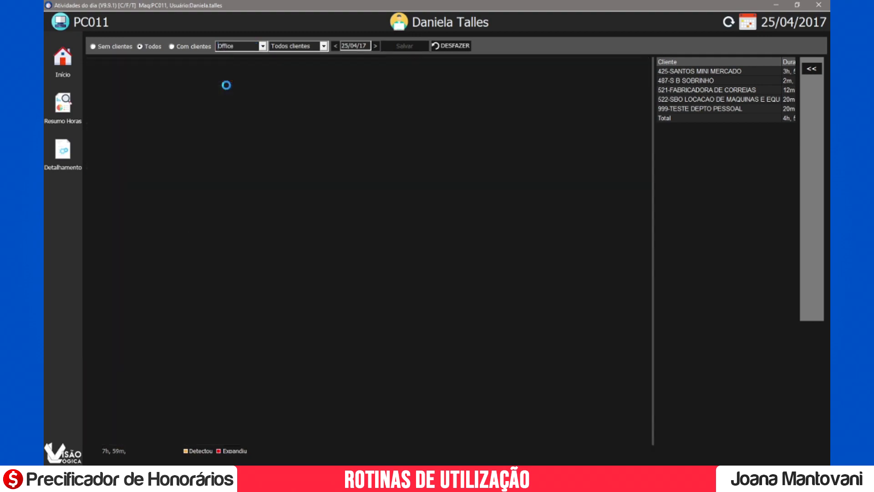
left_click_drag(342, 62, 277, 61)
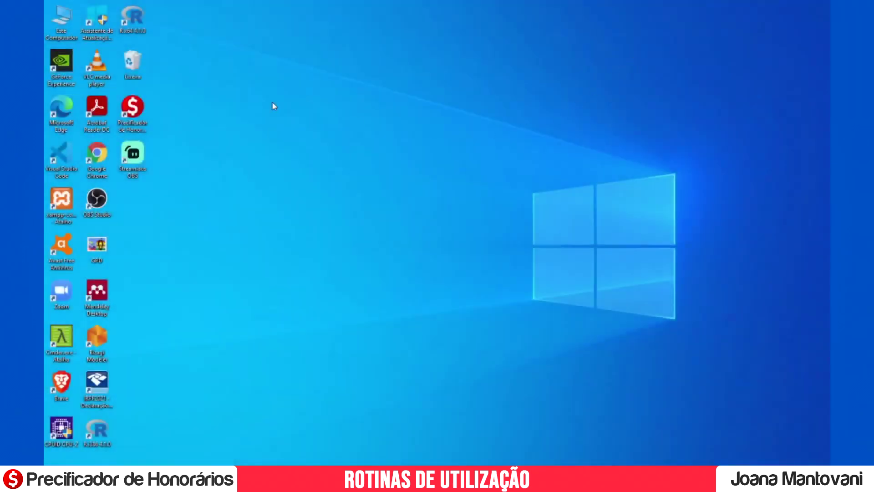
Start Precificador de Honorários from the desktop and log in with the account password for Abril/2017
left_click(132, 117)
double_click(132, 109)
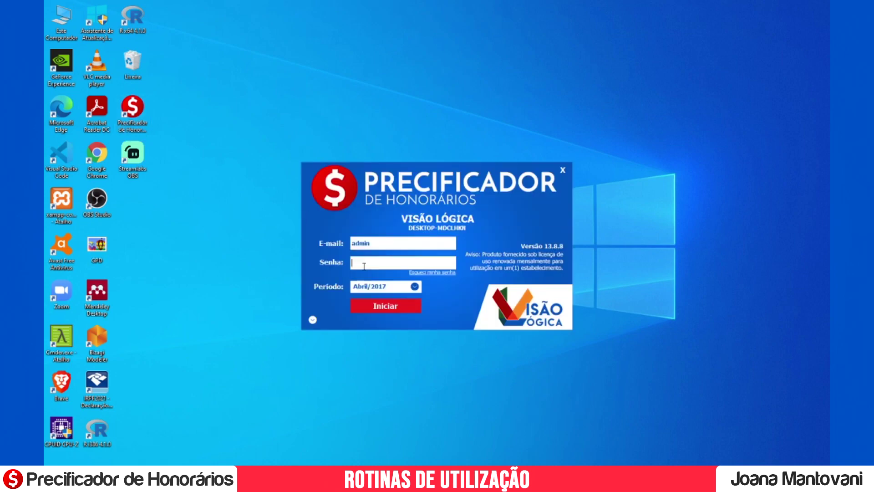
left_click(364, 262)
type("********")
key("Return")
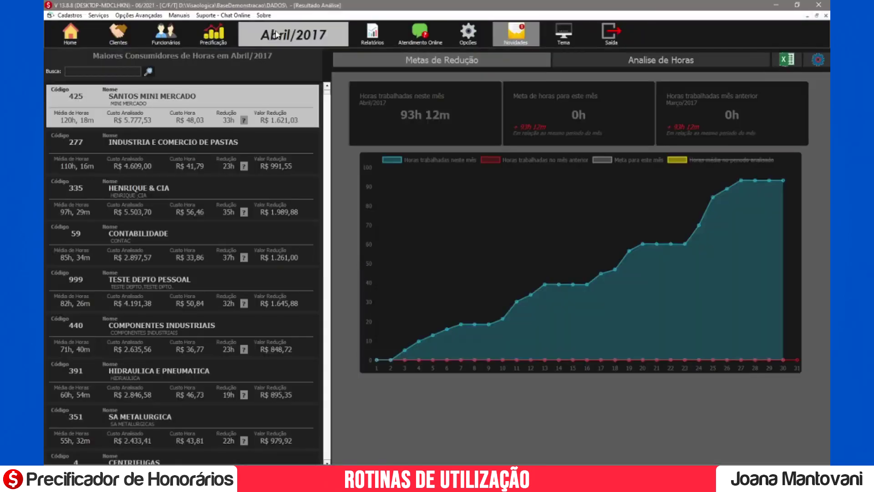
Check the available 2017 months, and review the Despesas Totais and Custo Emissão de NF in the Precificação for Abril/2017
left_click(288, 40)
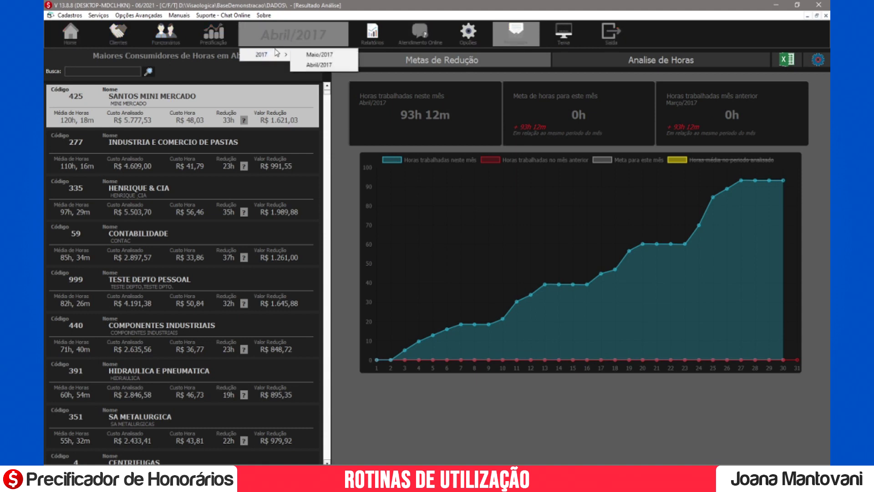
mouse_move(279, 56)
left_click(218, 39)
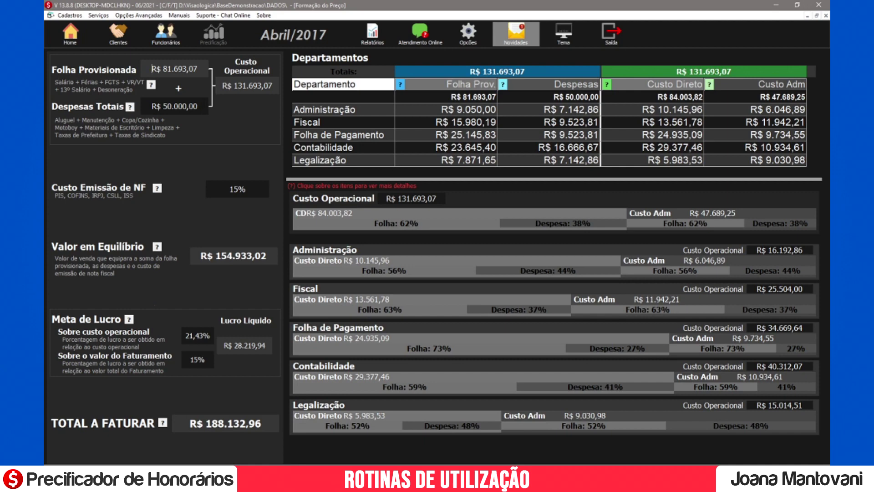
left_click(175, 106)
double_click(175, 106)
double_click(244, 194)
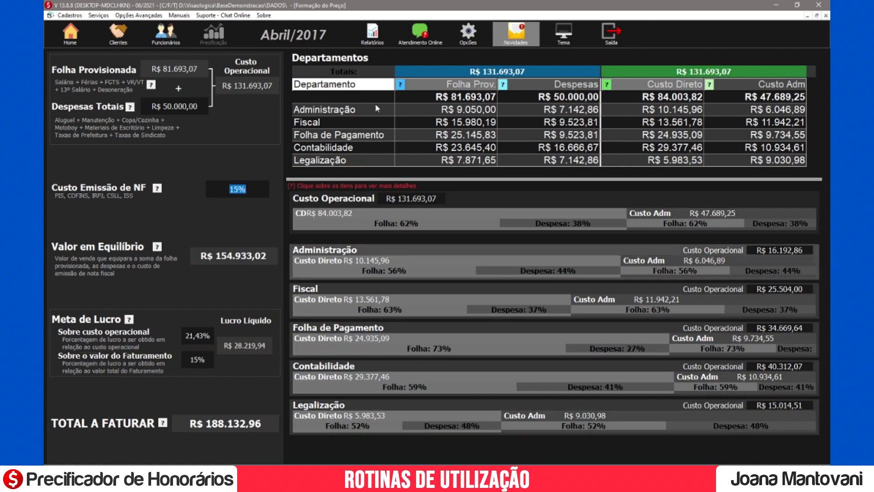
Set the Folha Prov. of the second employee in the Administração department to 3000
left_click(329, 113)
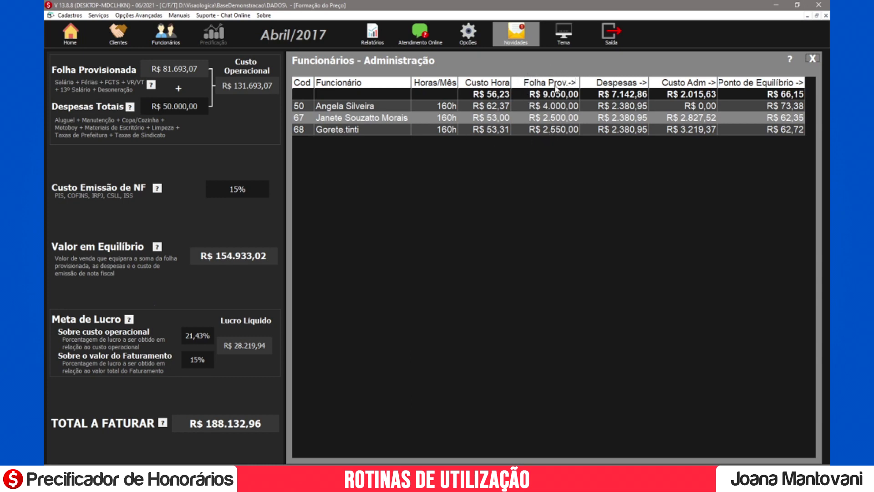
left_click(556, 118)
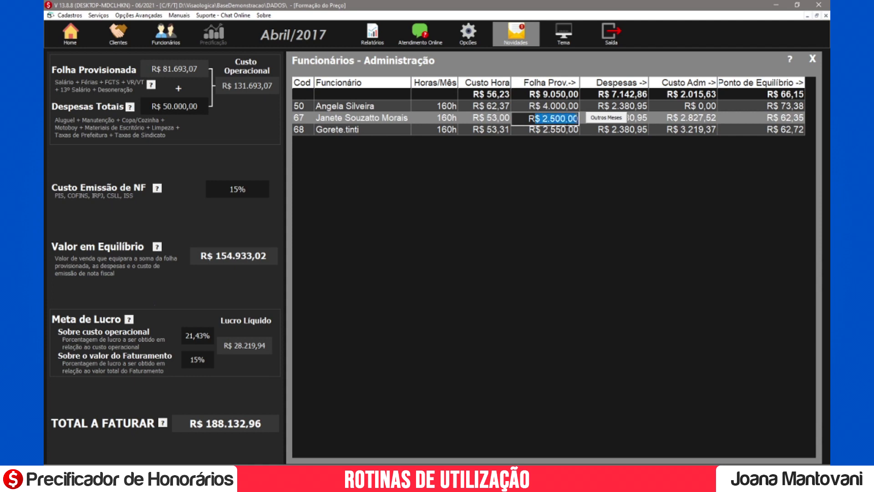
left_click_drag(528, 119, 597, 123)
type("3000")
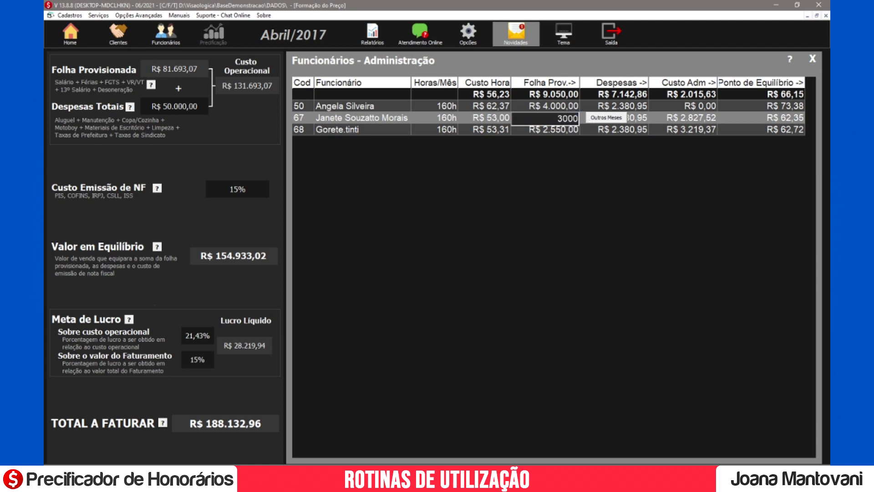
key("Return")
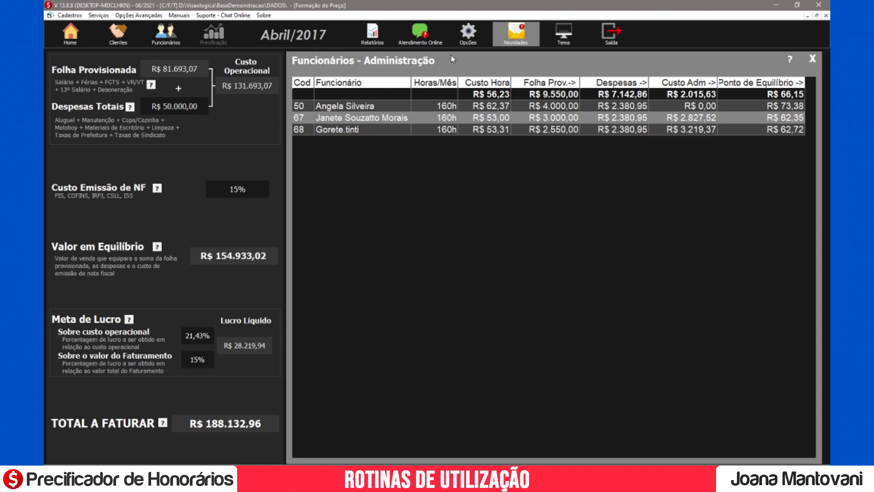
Run Força Recálculo from the Área Técnica settings again to apply the changed payroll value
left_click(467, 33)
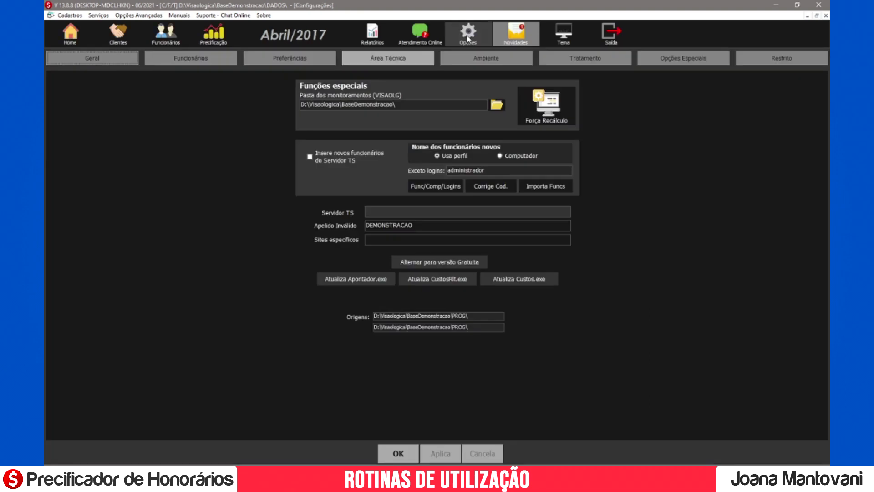
left_click(397, 59)
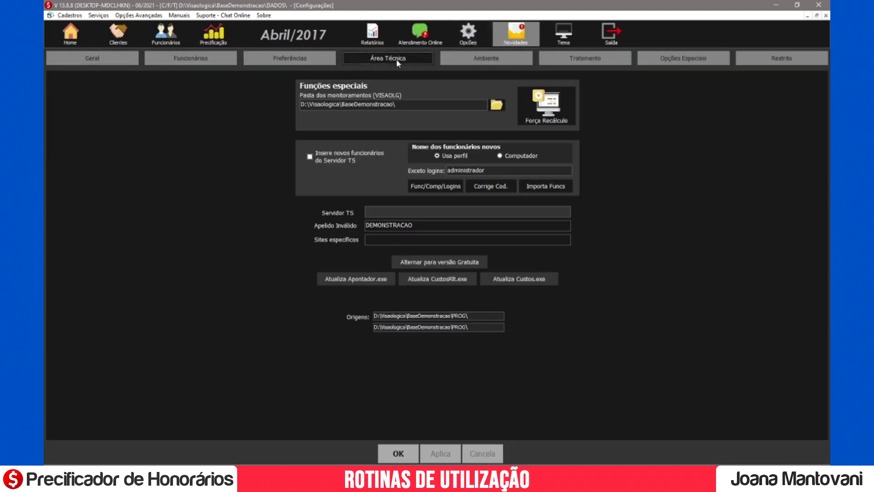
left_click(550, 111)
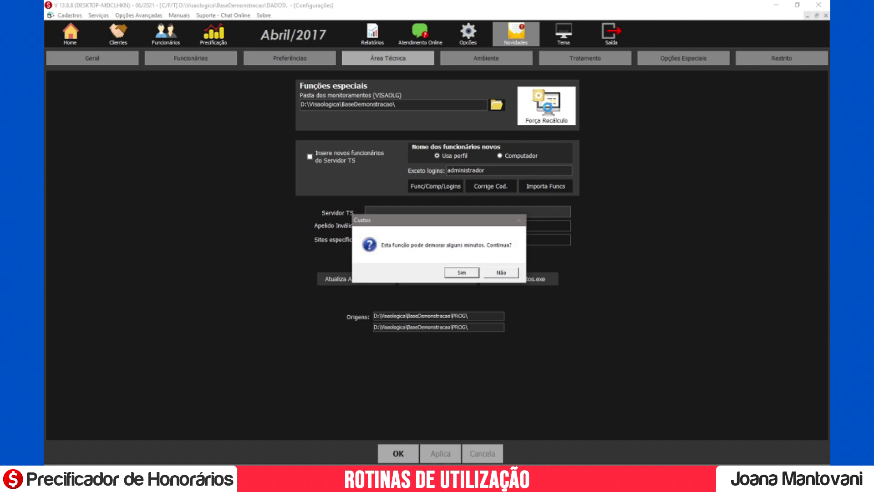
left_click(468, 275)
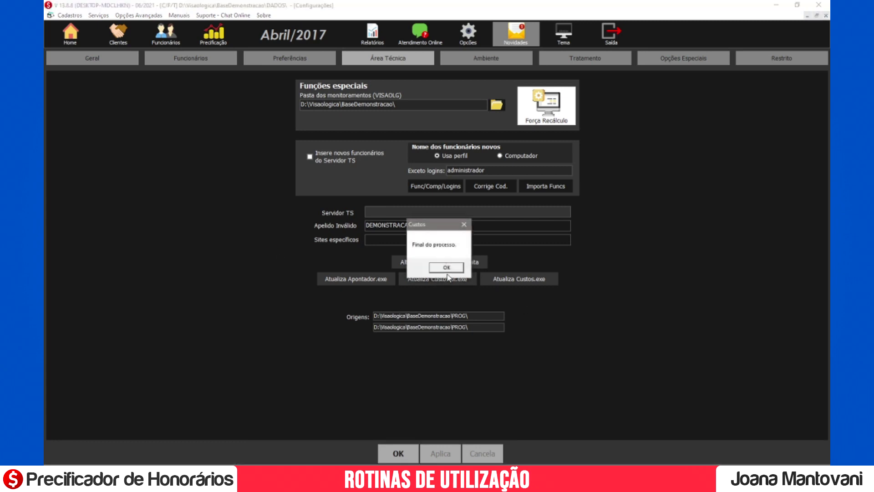
left_click(446, 267)
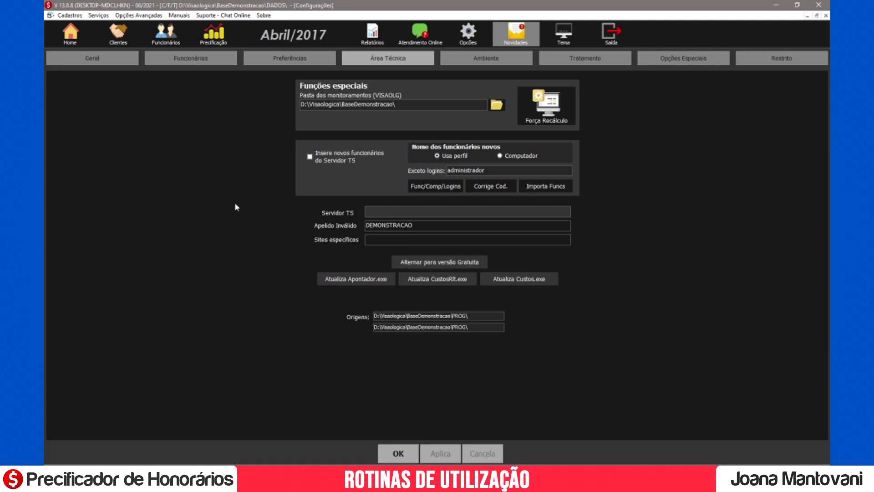
Permanently delete the second client in the client list, including its linked activities
left_click(122, 35)
left_click(119, 33)
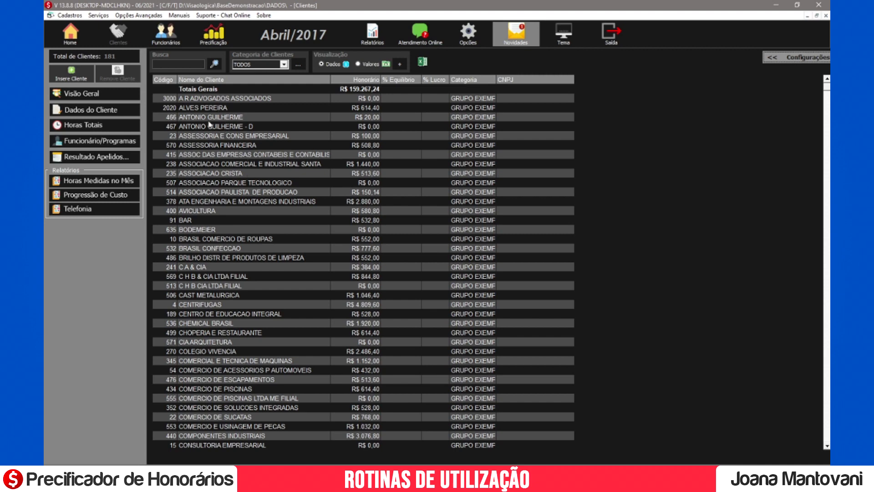
left_click(197, 109)
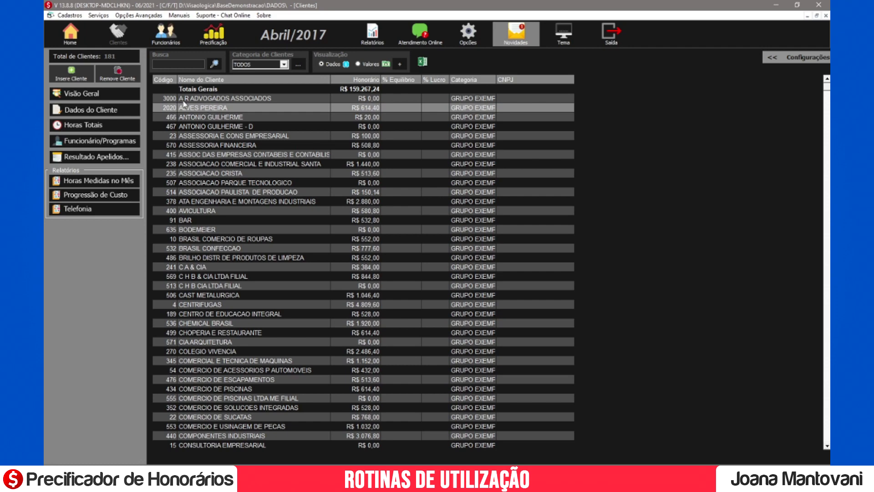
left_click(122, 75)
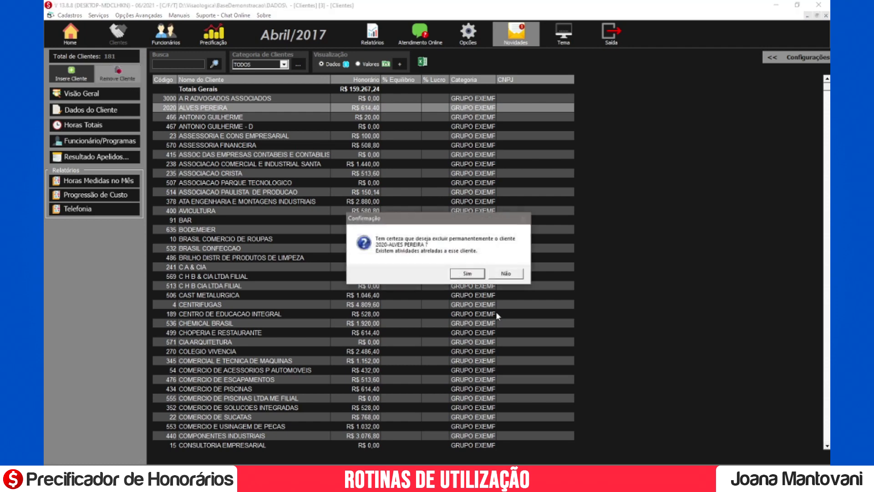
left_click(467, 273)
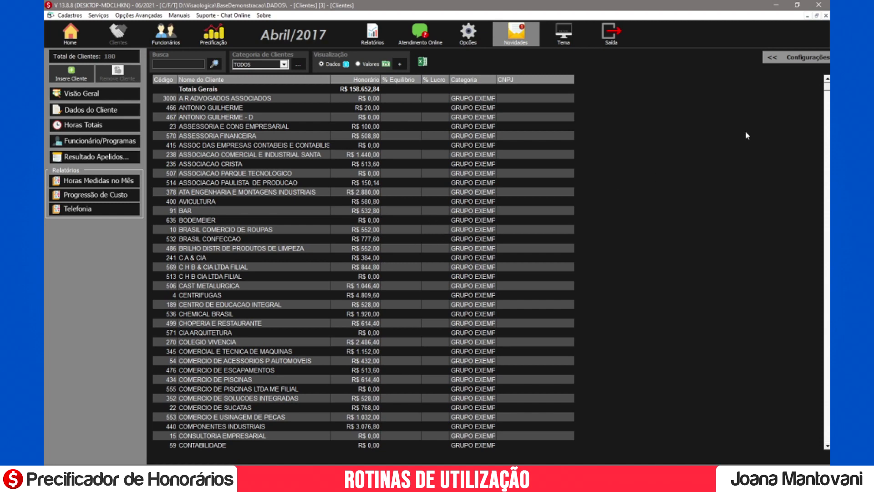
In Remoção de Clientes, list the clients with zero cost (sem atividade) and zero honorário
left_click(773, 59)
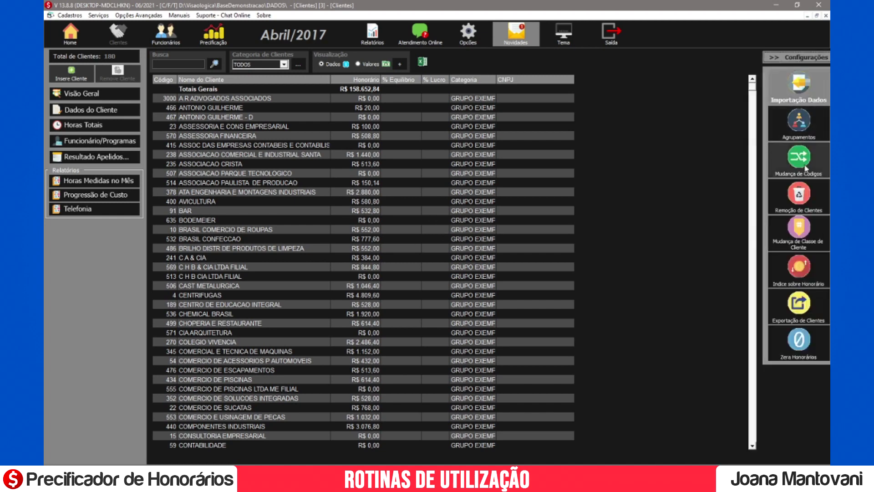
left_click(804, 203)
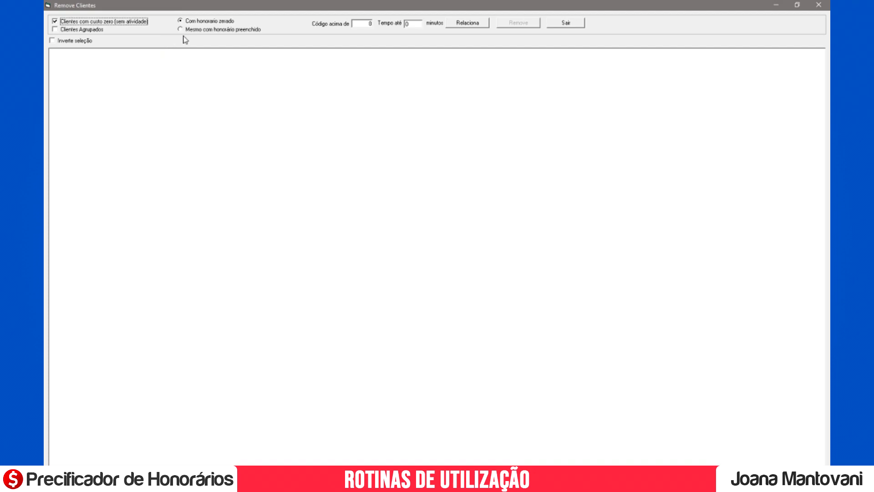
left_click(58, 23)
left_click(57, 24)
left_click(180, 29)
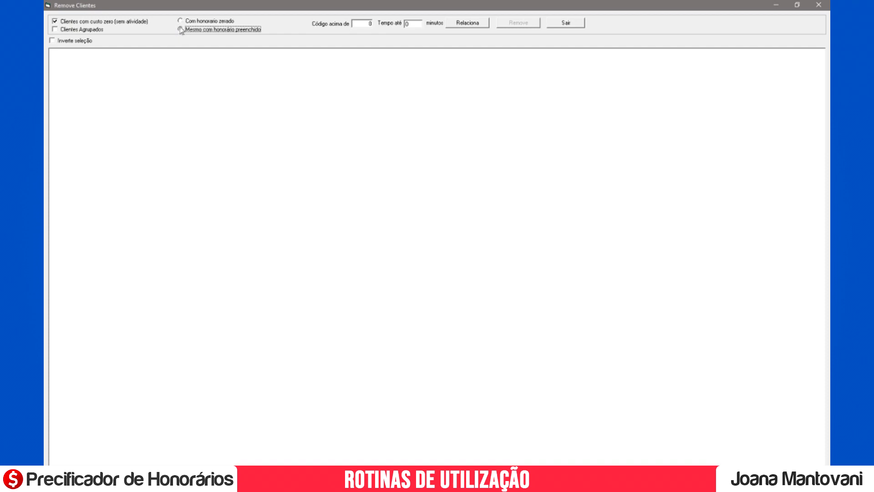
left_click(180, 21)
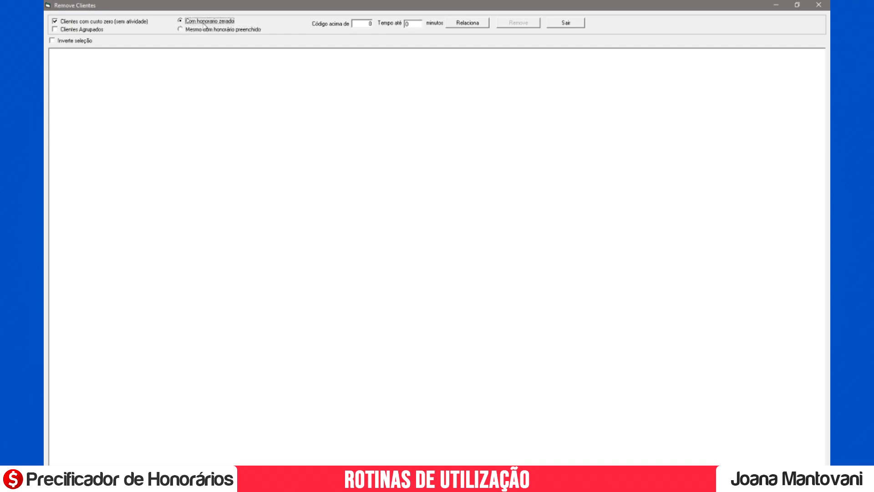
left_click(471, 26)
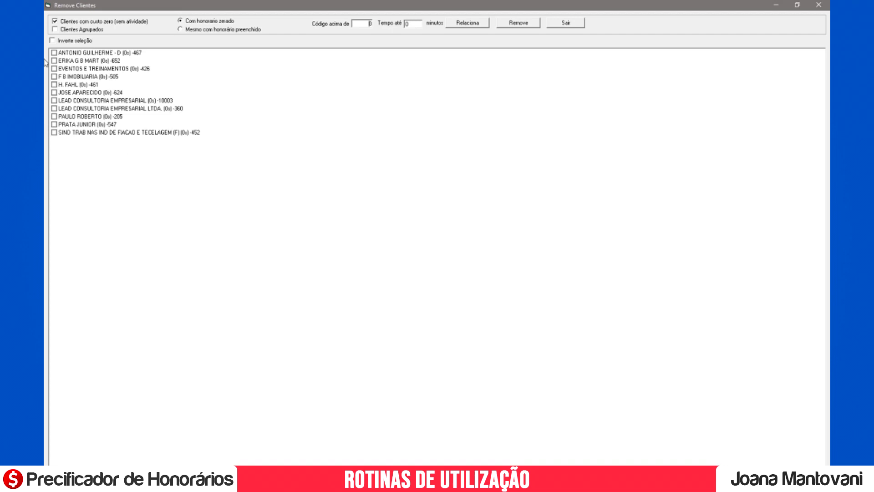
Remove the clients EVENTOS E TREINAMENTOS and F B IMOBILIARIA from the zero-cost list
left_click(55, 76)
left_click(55, 68)
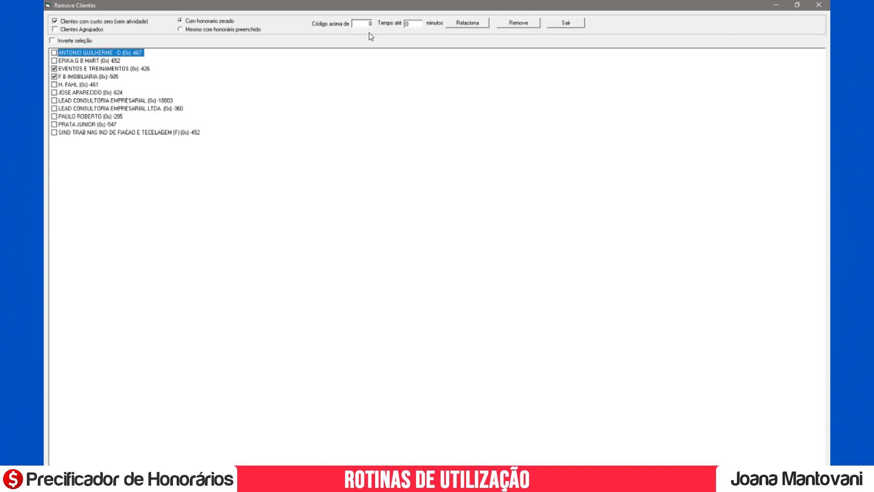
left_click(521, 23)
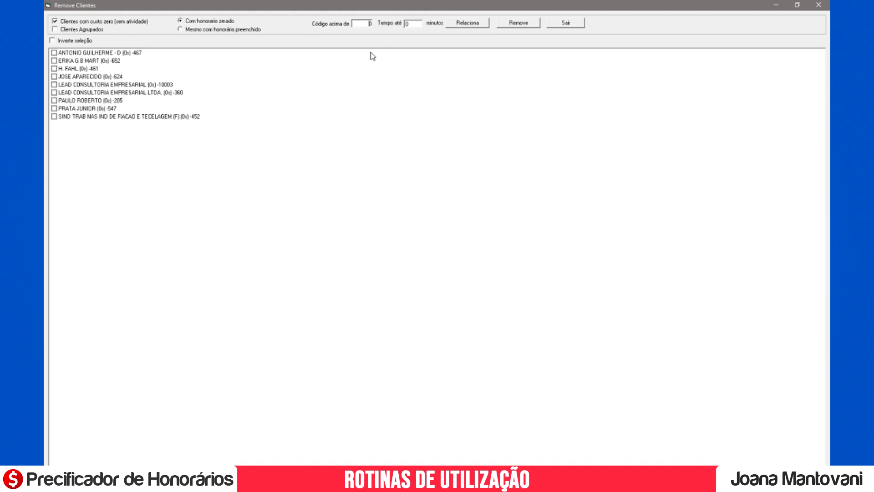
List the zero-cost clients with a code above 500, remove the last two of them, and return to the client list
left_click_drag(357, 22, 379, 23)
type("500")
left_click(467, 23)
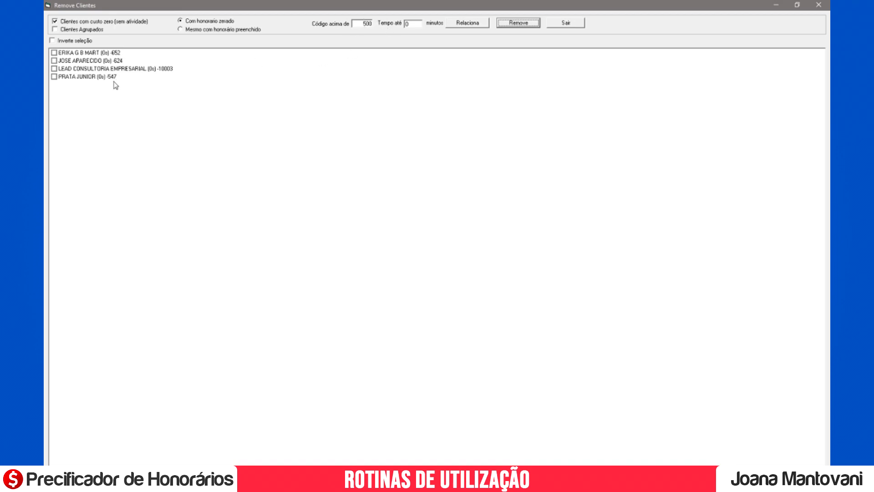
left_click(54, 68)
left_click(54, 77)
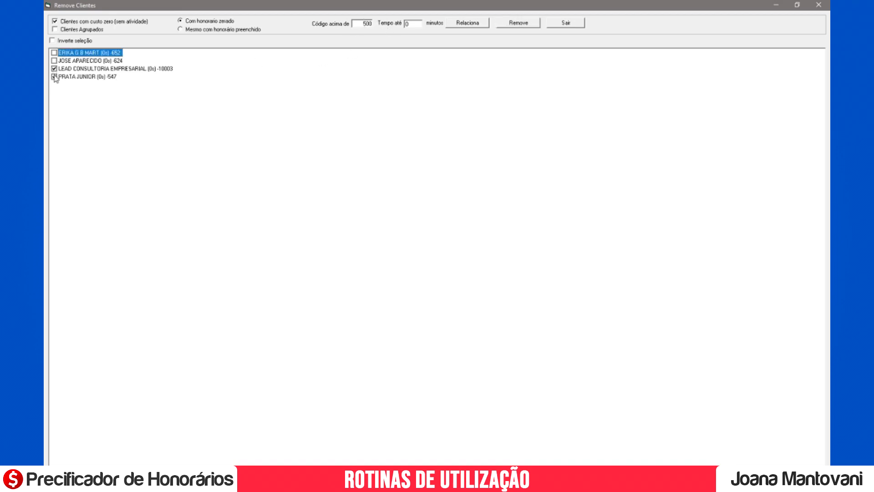
left_click(524, 26)
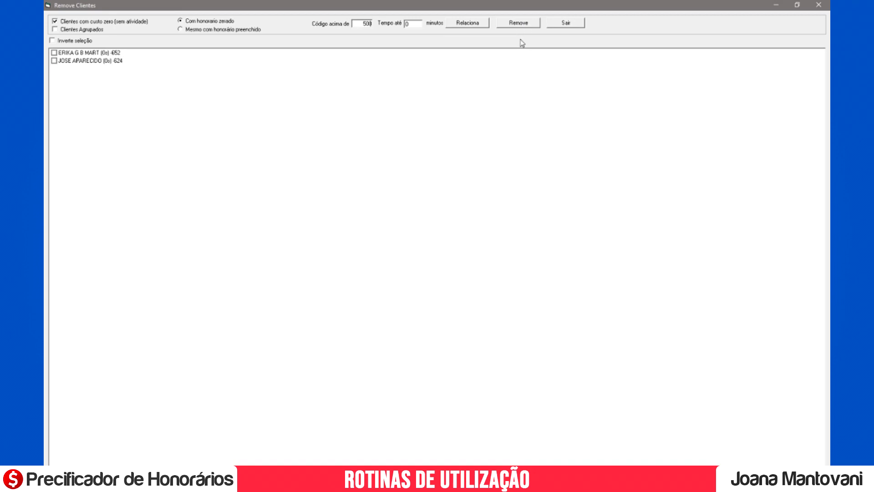
left_click(575, 27)
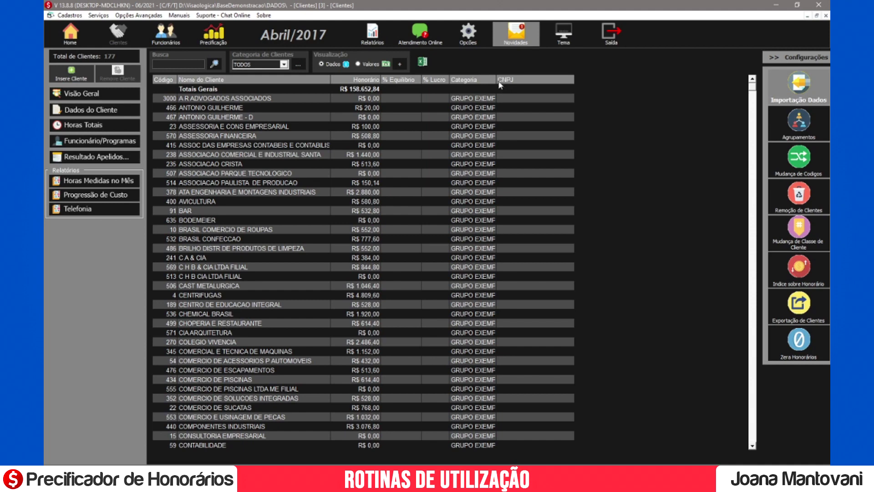
Widen the Categoria and Nome do Cliente columns of the client list and collapse the Configurações options
left_click_drag(497, 81, 517, 81)
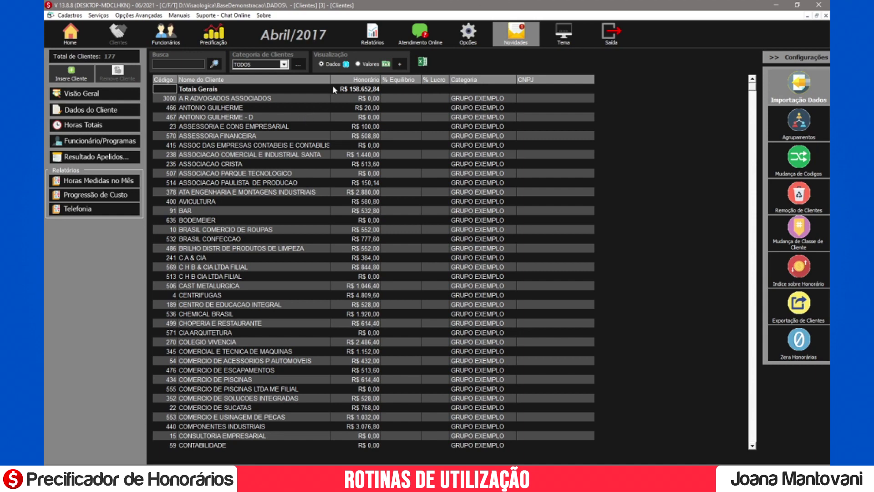
left_click_drag(330, 81, 340, 81)
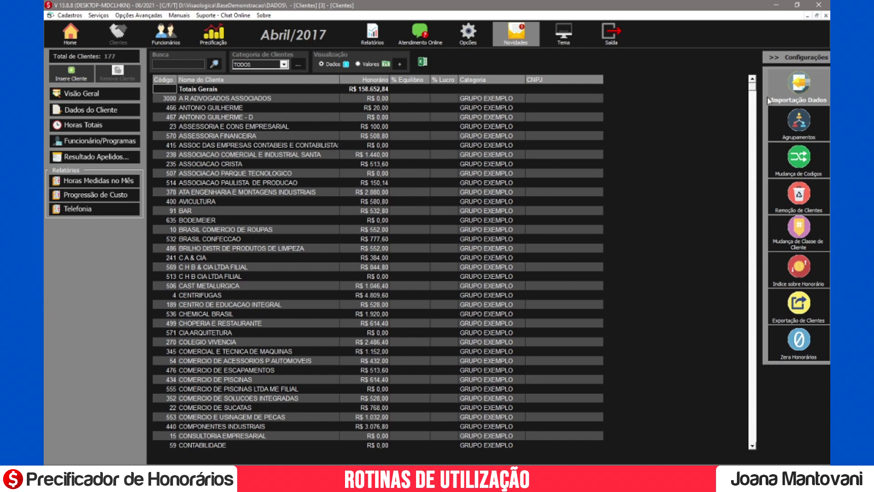
left_click(785, 61)
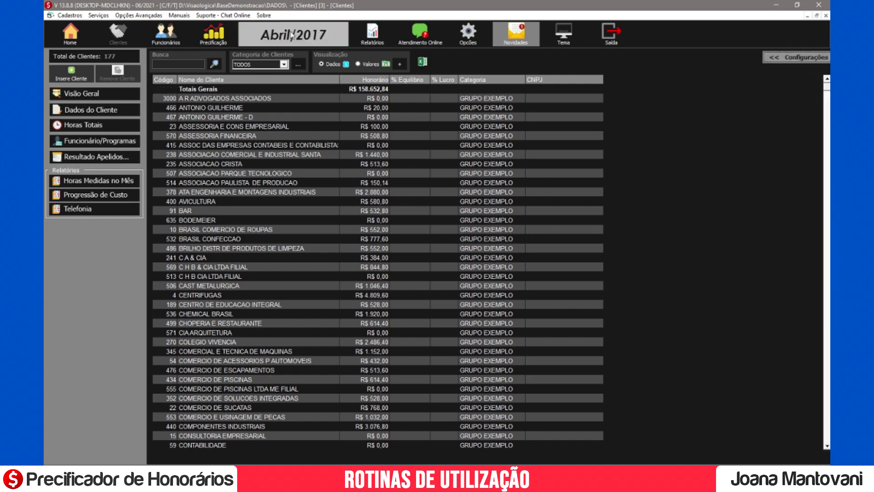
In Agrupamentos, identify similar clients with Analisa Siglas and group C H B CIA LTDA FILIAL under C H B & CIA LTDA FILIAL
left_click(795, 57)
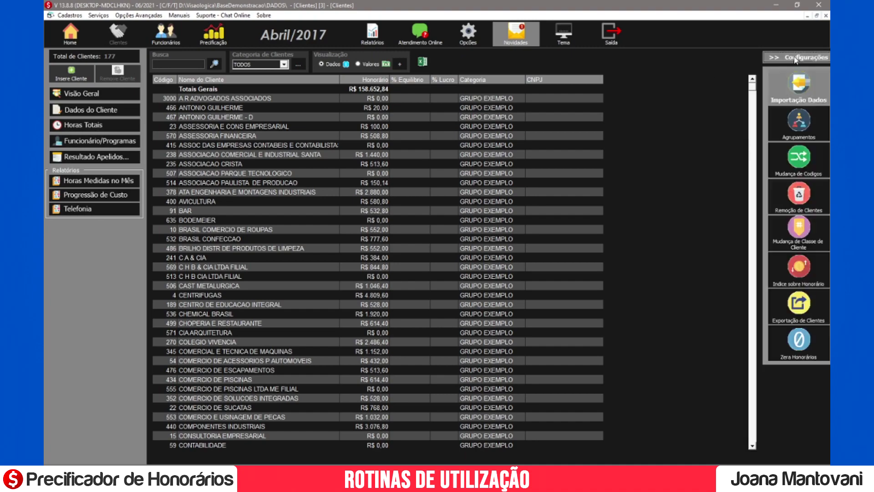
left_click(799, 125)
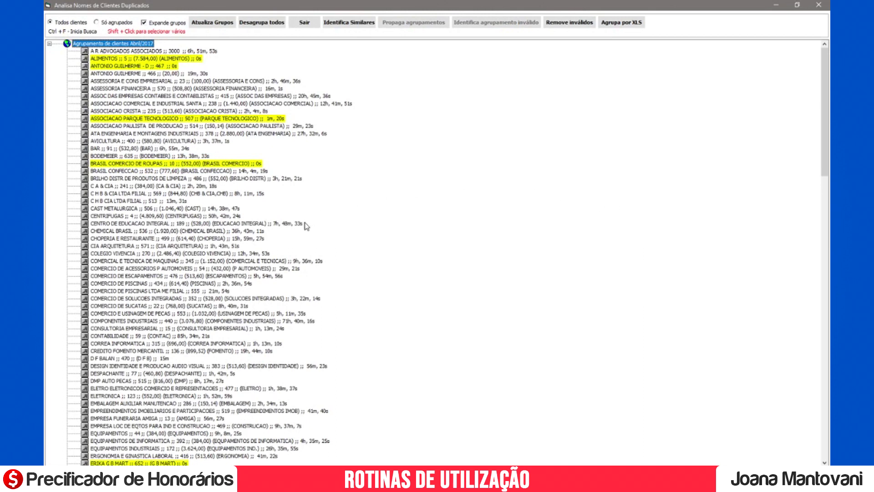
left_click(350, 29)
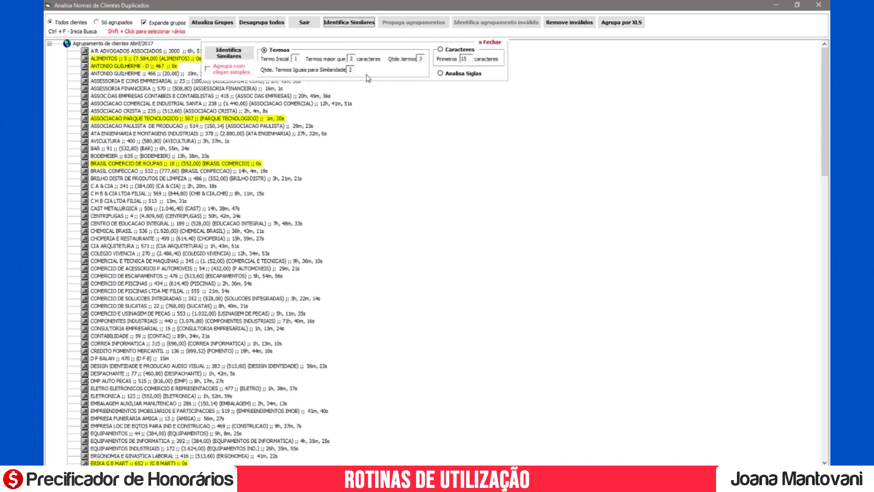
left_click(441, 73)
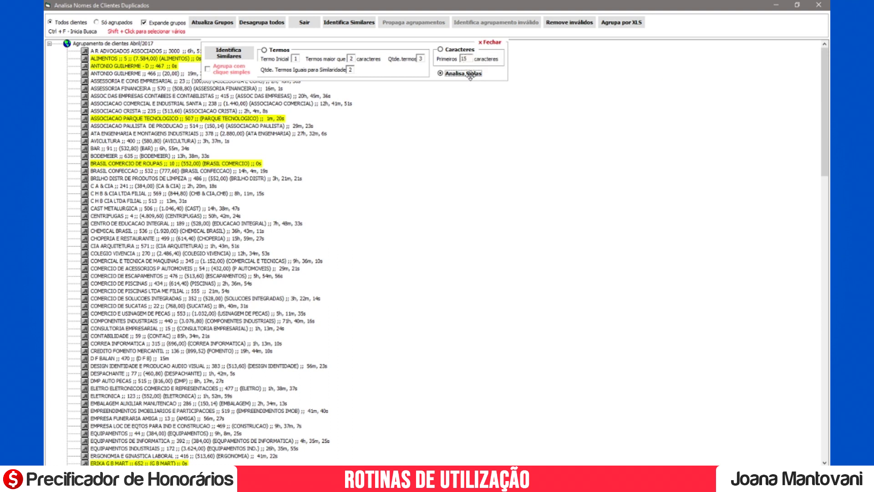
left_click(236, 52)
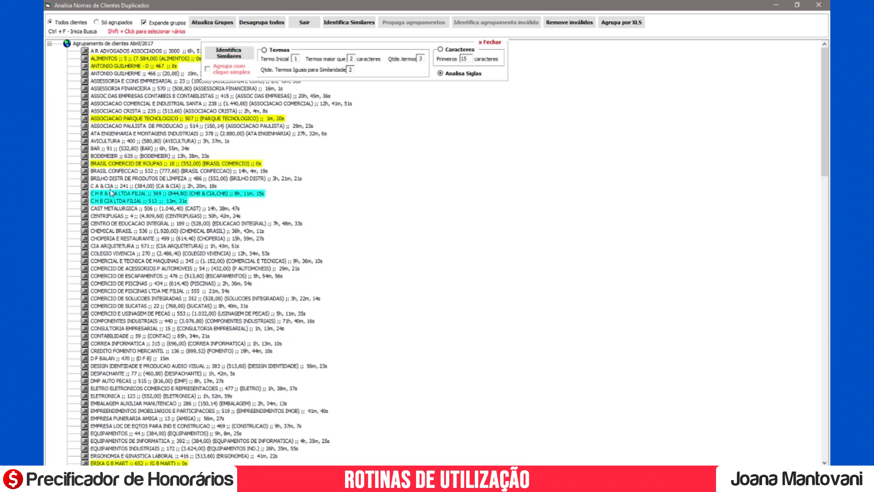
scroll(111, 193, "down", 2)
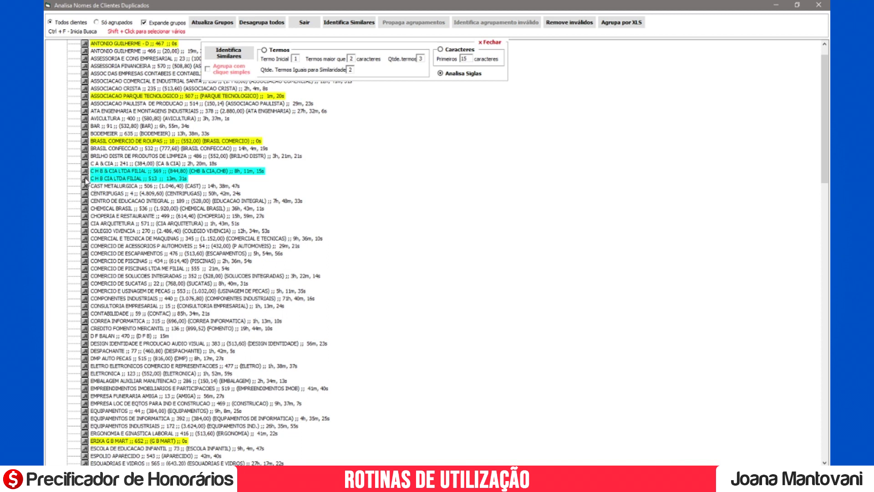
left_click_drag(86, 182, 106, 173)
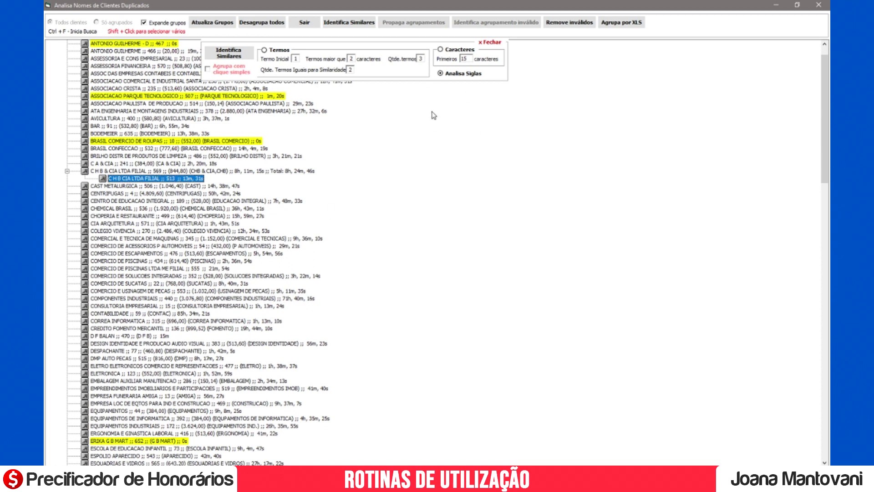
Identify similar clients by their first 15 characters; group COMERCIO DE PISCINAS LTDA ME FILIAL under COMERCIO DE PISCINAS, and the two matching personal-name clients together
left_click(441, 50)
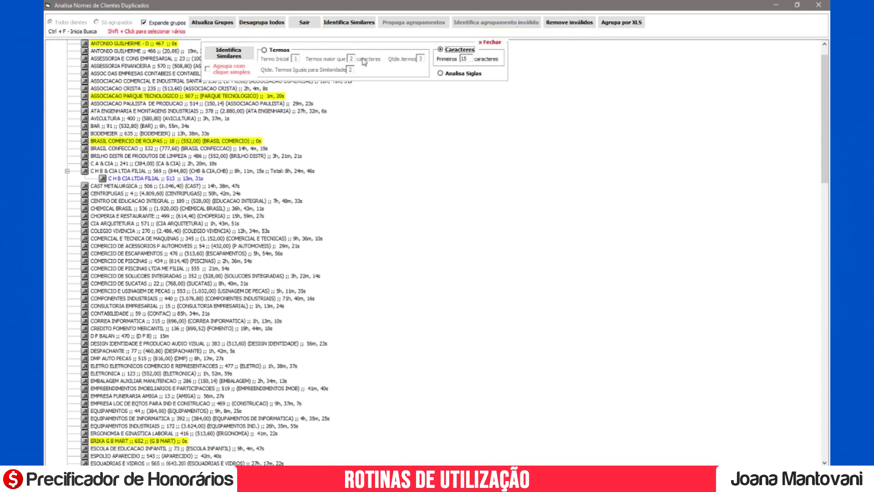
mouse_move(463, 59)
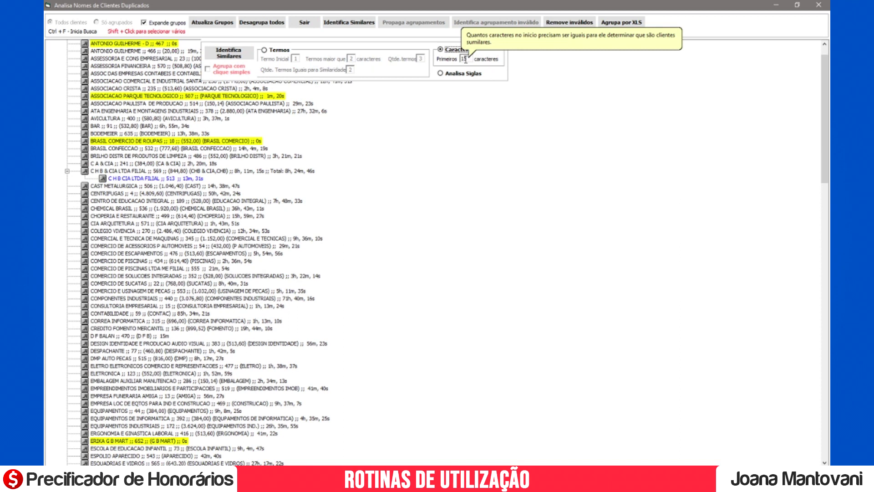
left_click(237, 55)
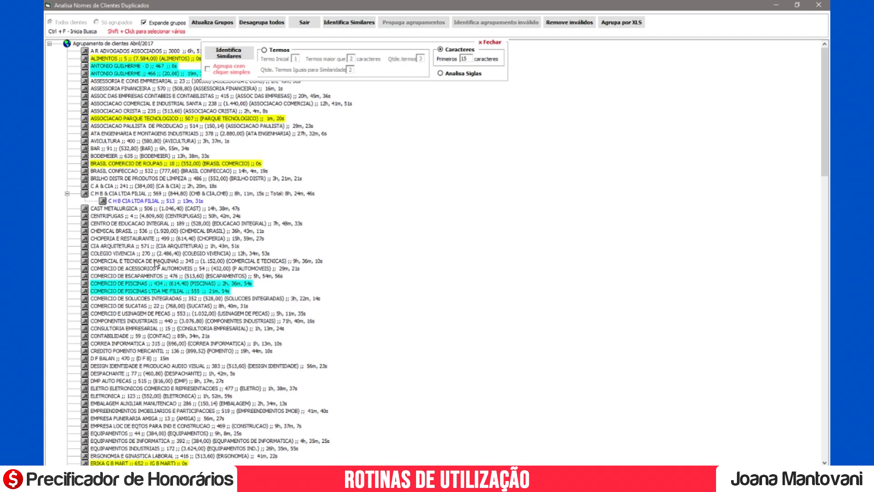
left_click(85, 294)
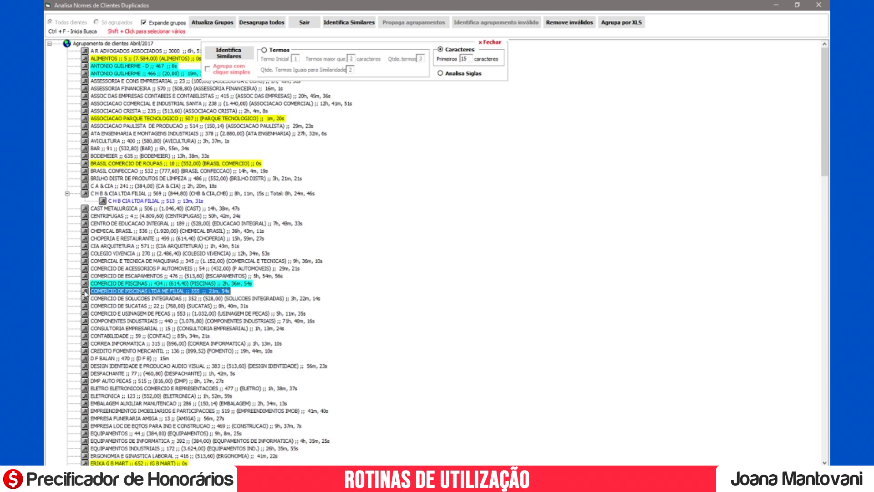
left_click_drag(86, 293, 98, 286)
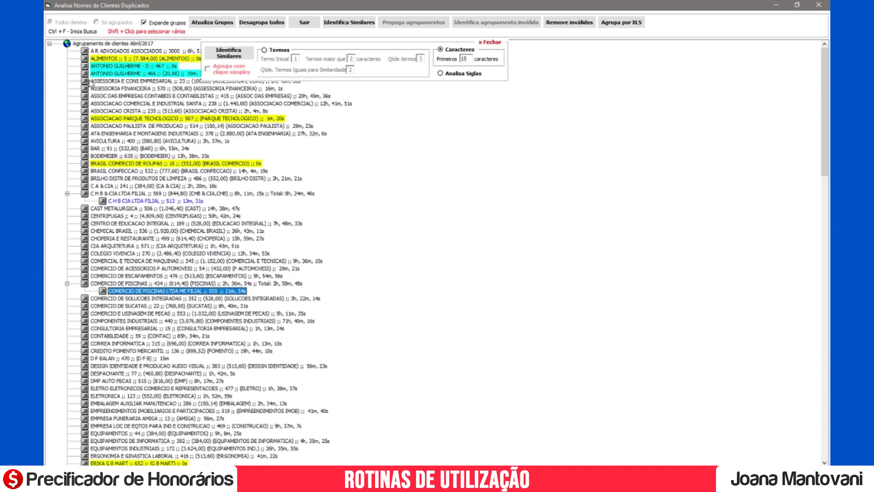
left_click_drag(91, 73, 98, 69)
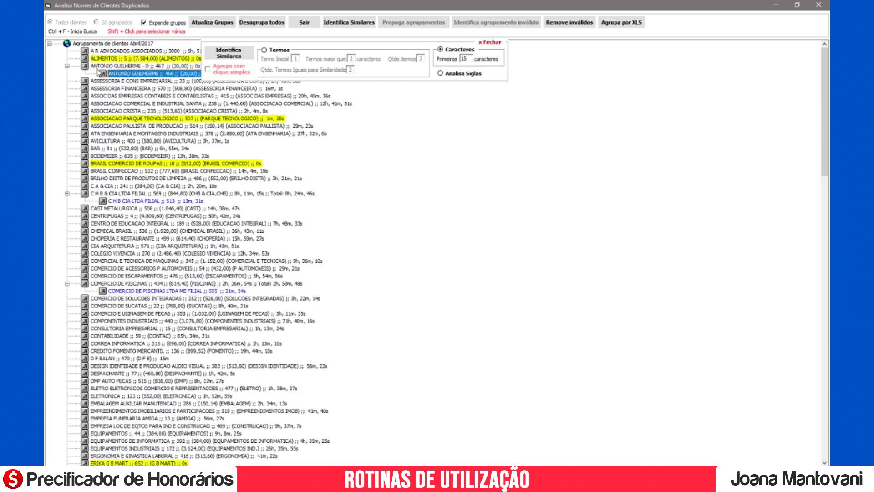
Identify similar clients by Termos; group the INDUSTRIA E COMERCIO clients under ACOS E METAIS and IND COM REFORMAS CORREIAS under IND COM IMP E EXPORTACAO
left_click(265, 51)
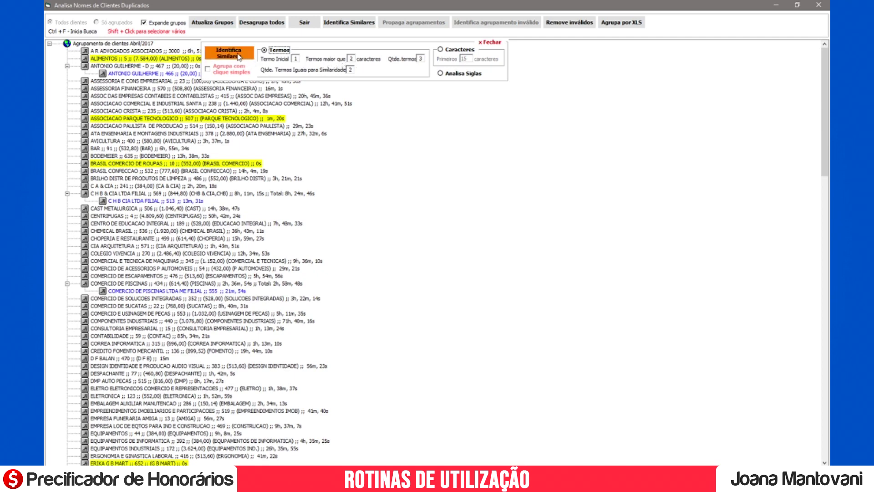
scroll(272, 247, "down", 6)
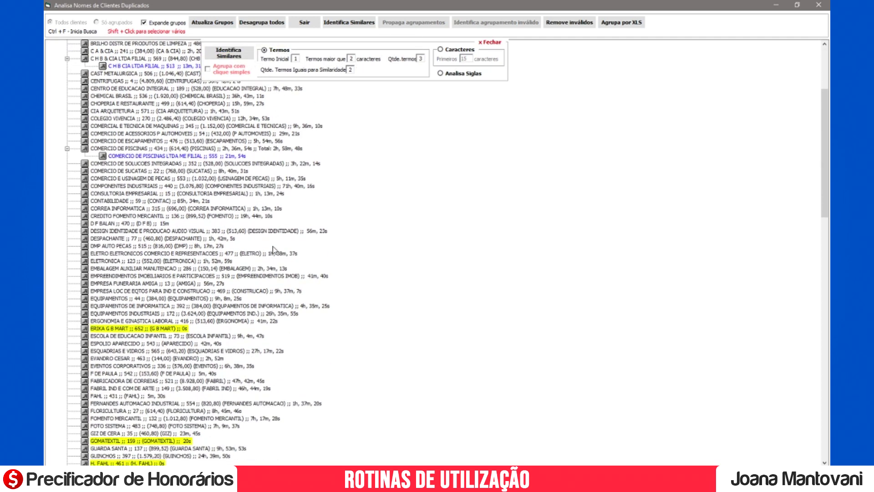
scroll(272, 247, "down", 10)
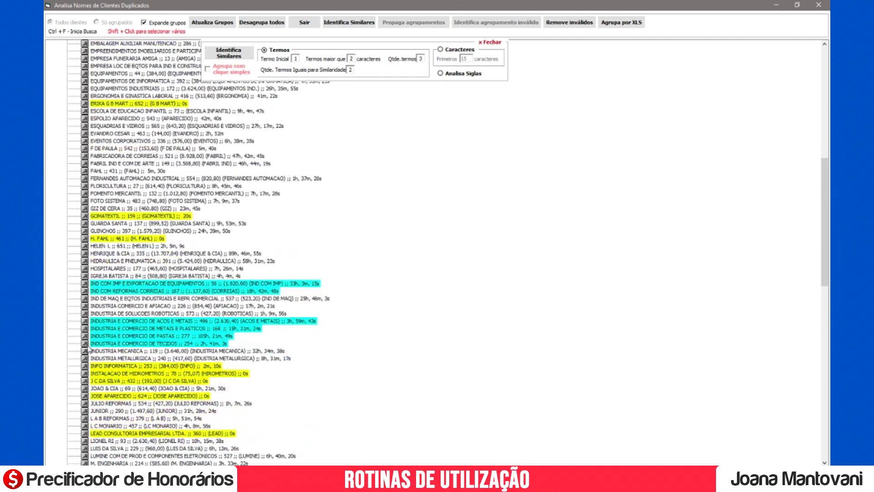
left_click_drag(91, 343, 109, 325)
left_click_drag(87, 293, 95, 290)
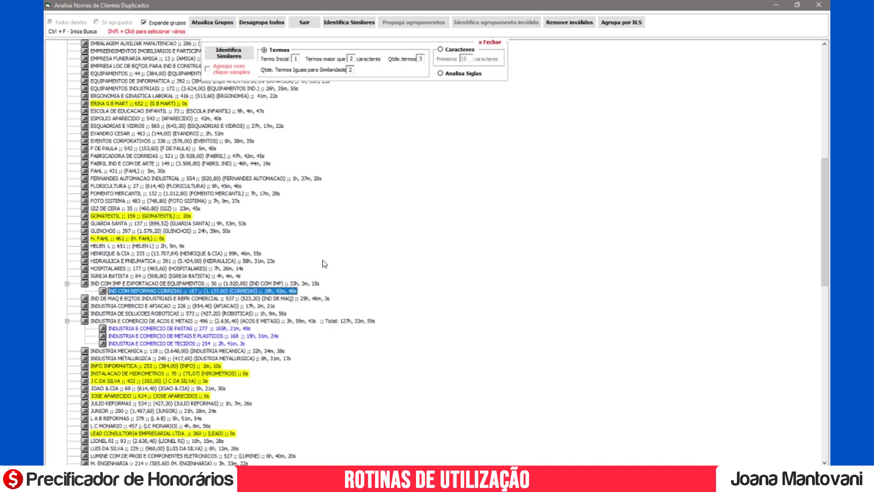
Close the similarity options and save the new client groupings with Atualiza Grupos, acknowledging the recalculation notice
scroll(325, 263, "up", 6)
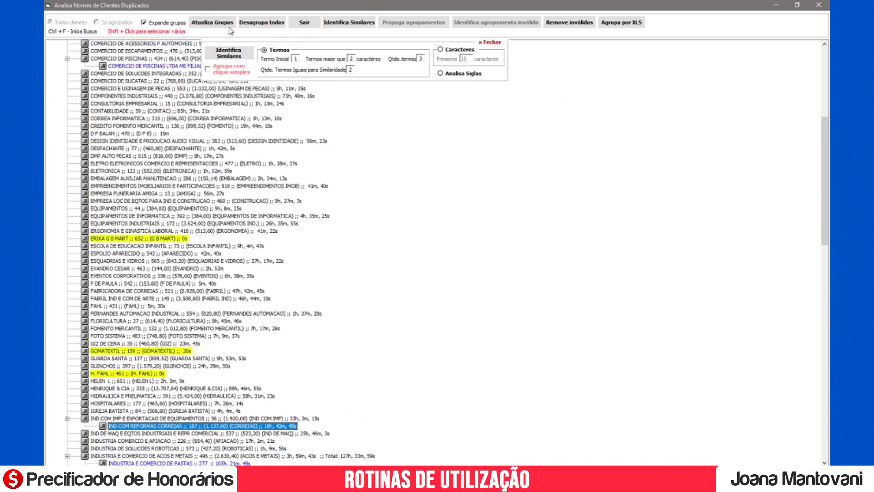
left_click(498, 46)
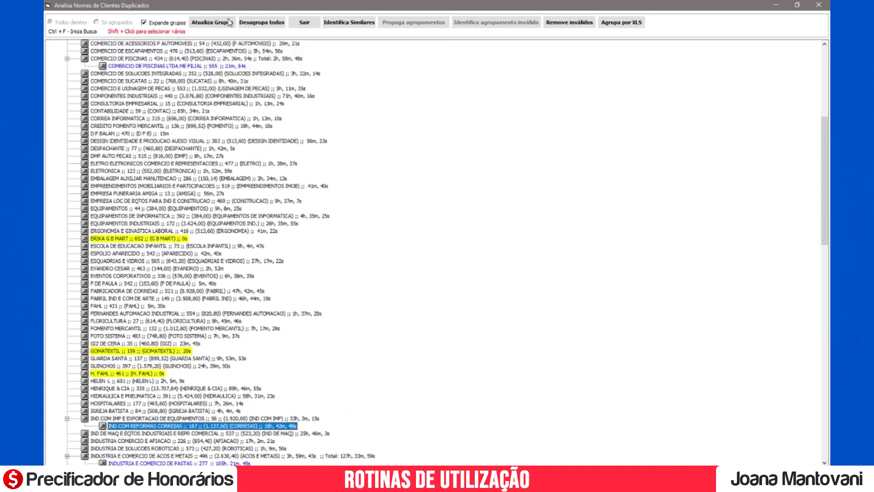
left_click(212, 22)
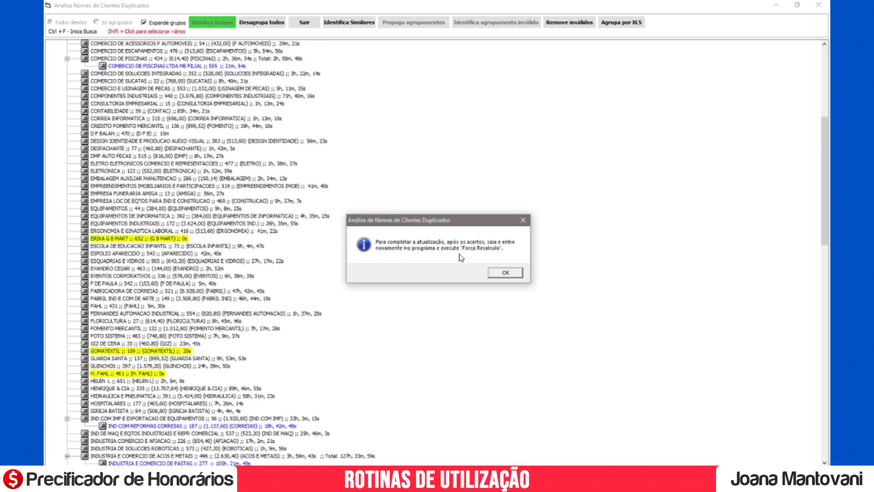
left_click(505, 272)
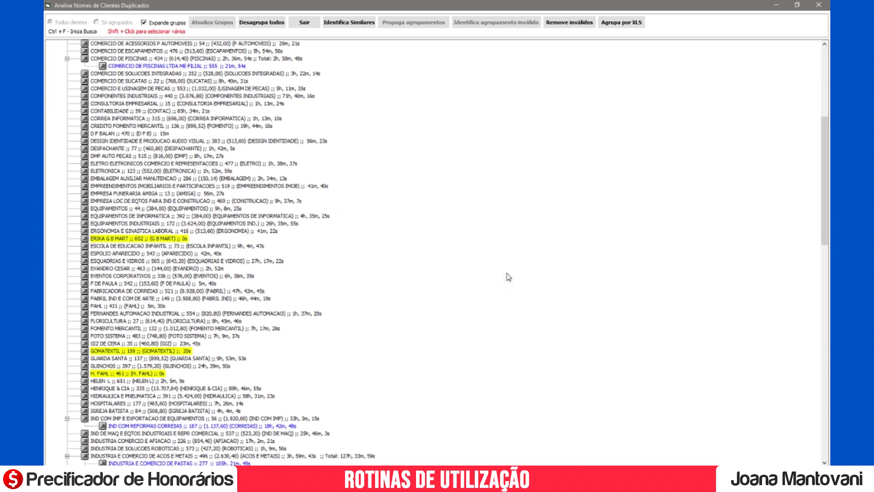
Leave the client grouping analysis and run Força Recálculo from the Área Técnica settings, acknowledging its completion
left_click(308, 23)
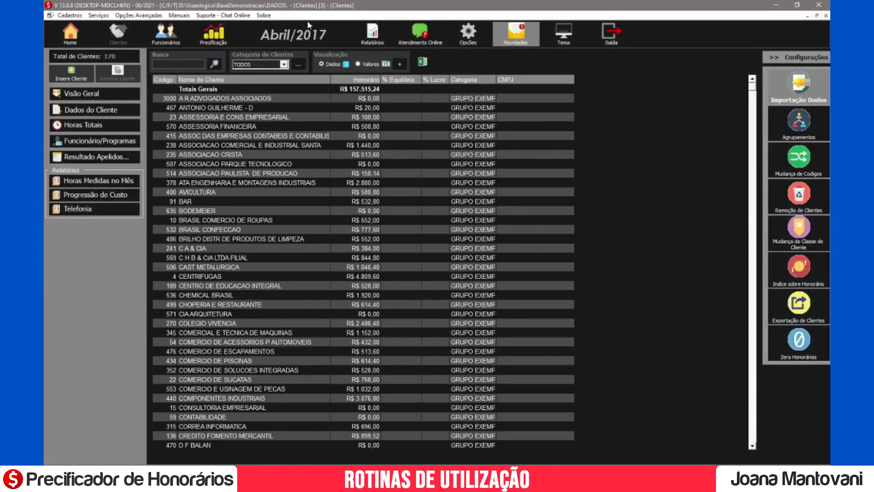
left_click(464, 39)
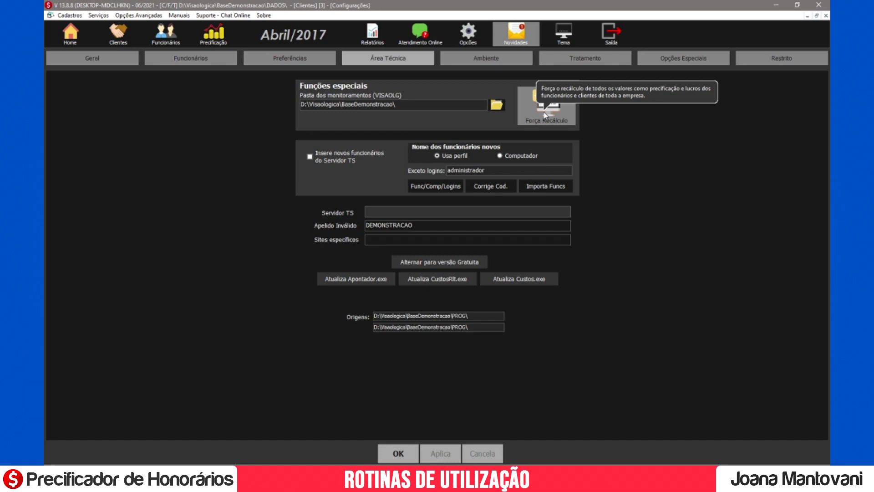
left_click(545, 115)
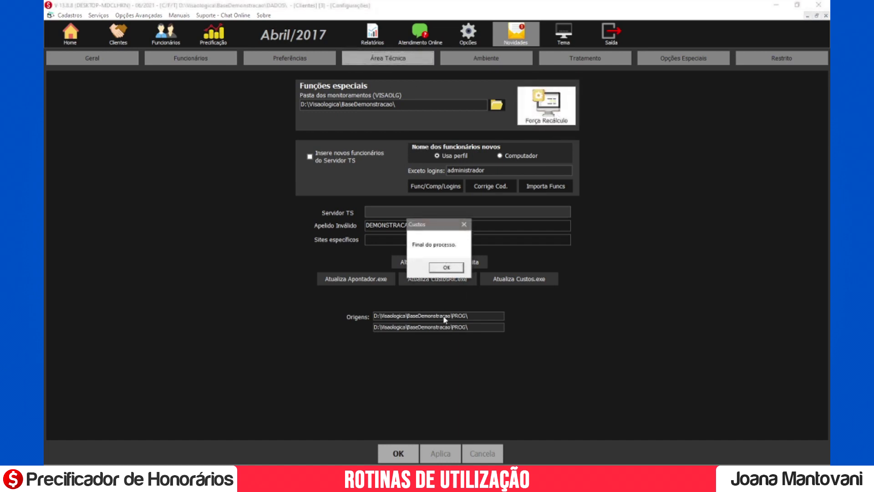
left_click(446, 267)
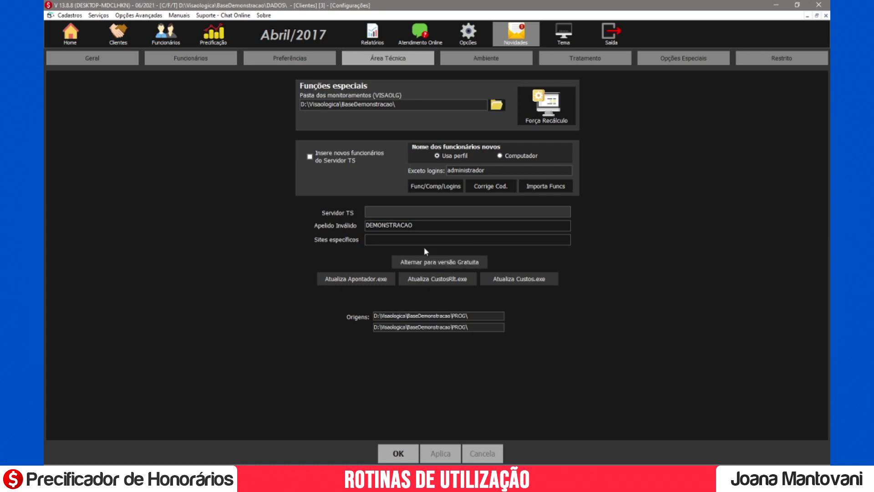
mouse_move(540, 244)
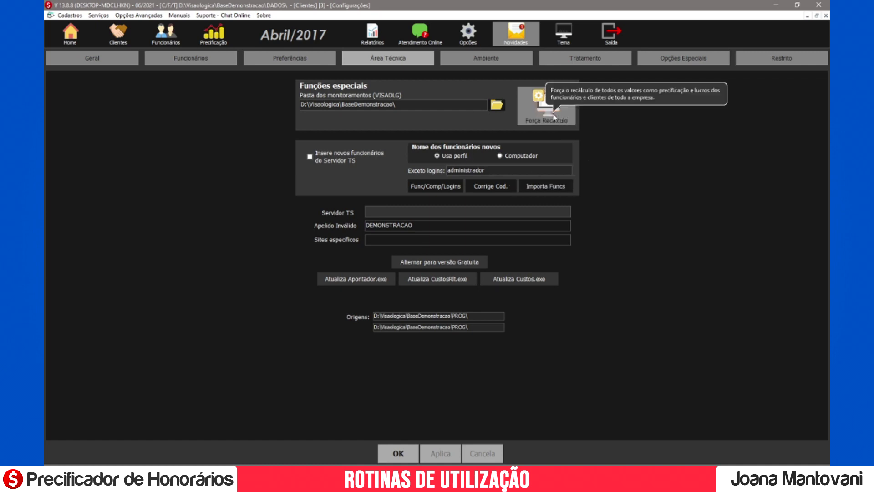
In Opções Especiais, select Maio/2017 and run the multi-month forced recalculation
left_click(684, 61)
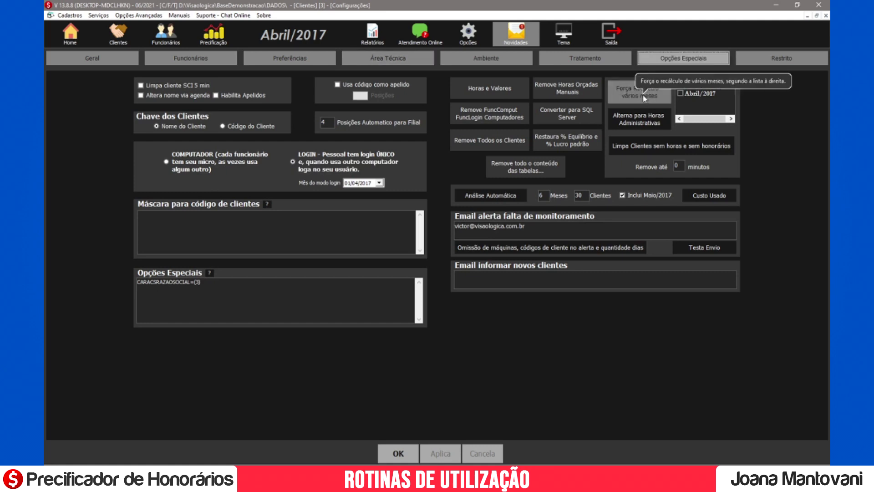
left_click(681, 86)
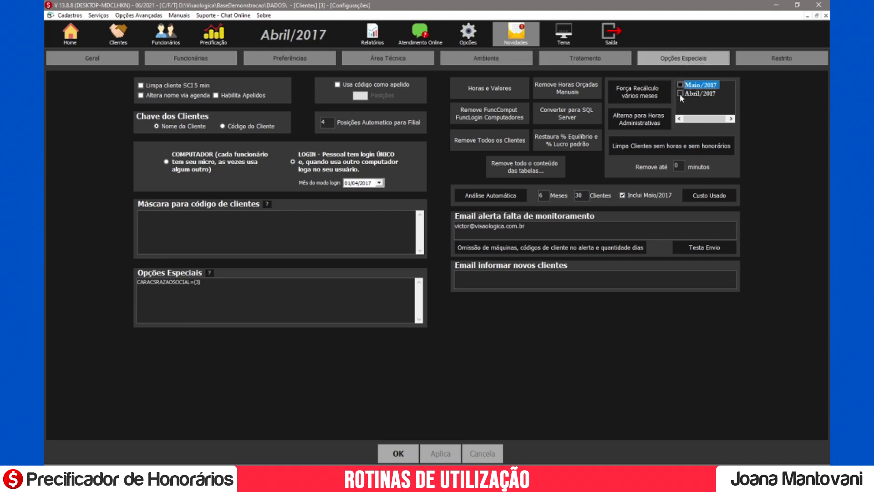
left_click(649, 97)
left_click(463, 272)
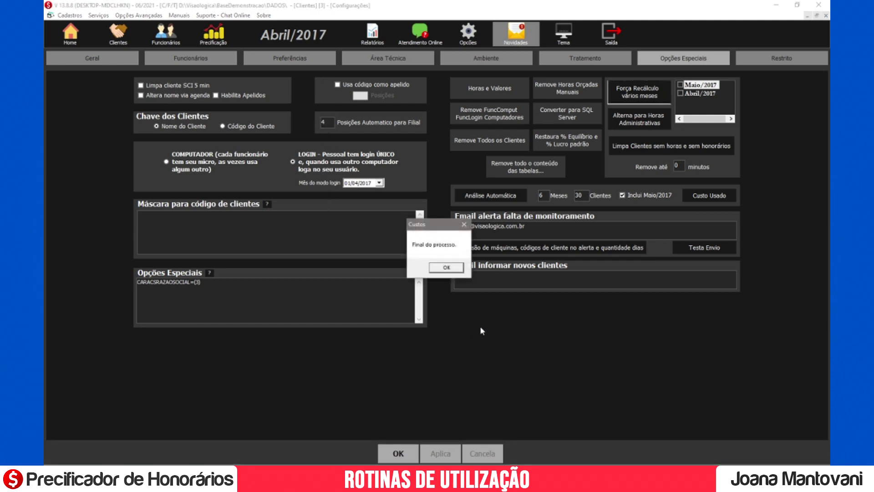
left_click(446, 267)
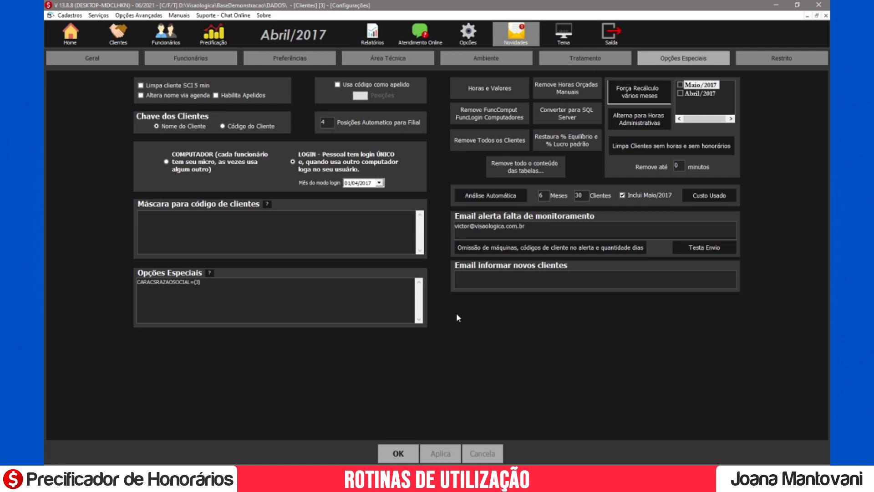
Open the Informações record of the first employee listed and replace the final surname in the Nome field
left_click(181, 41)
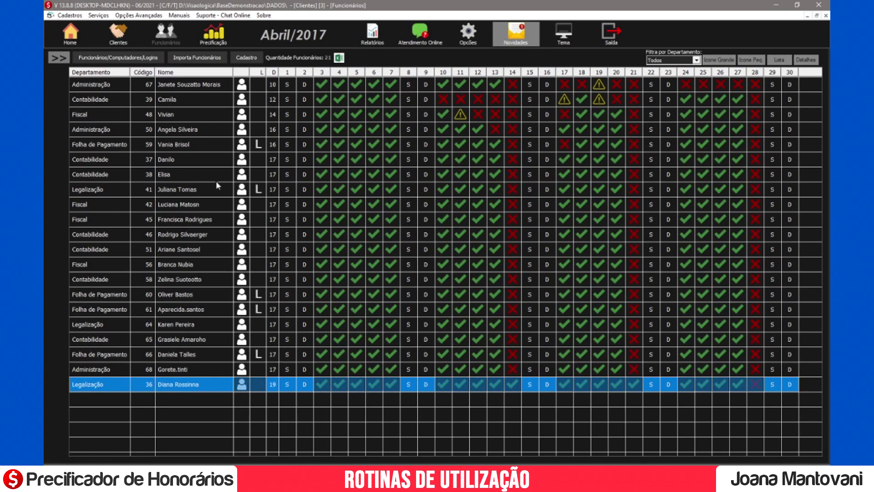
left_click(186, 86)
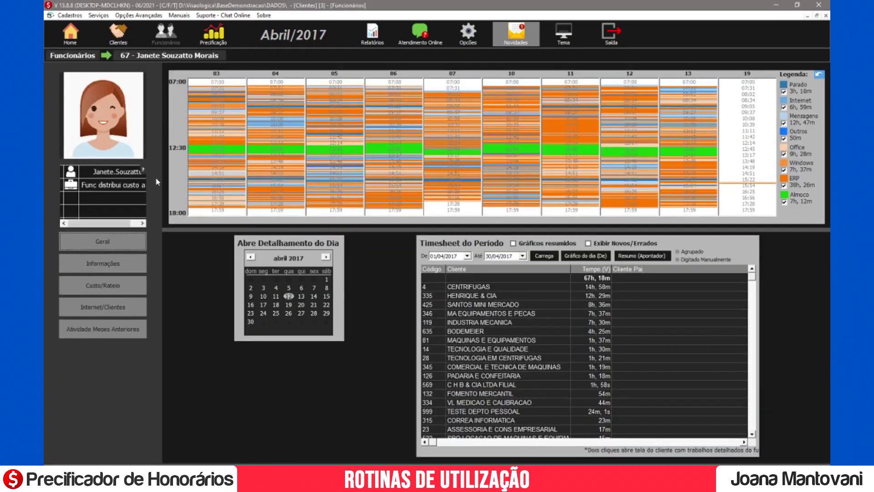
left_click(123, 264)
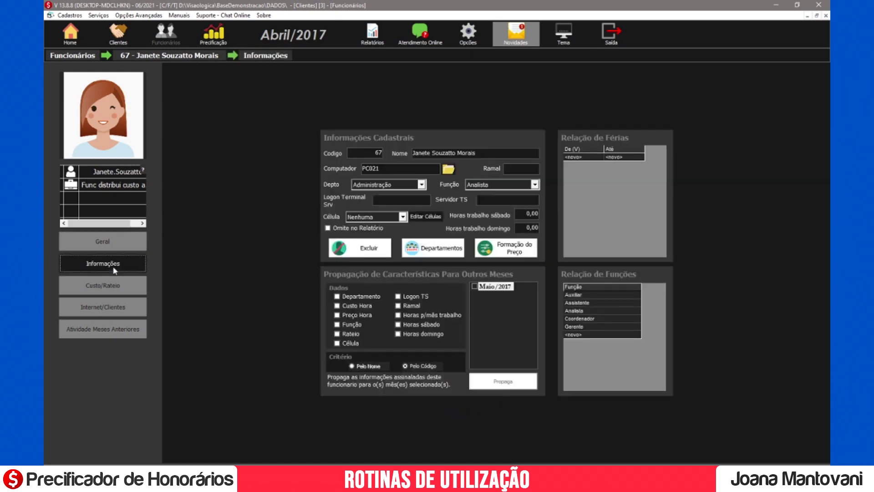
left_click(475, 153)
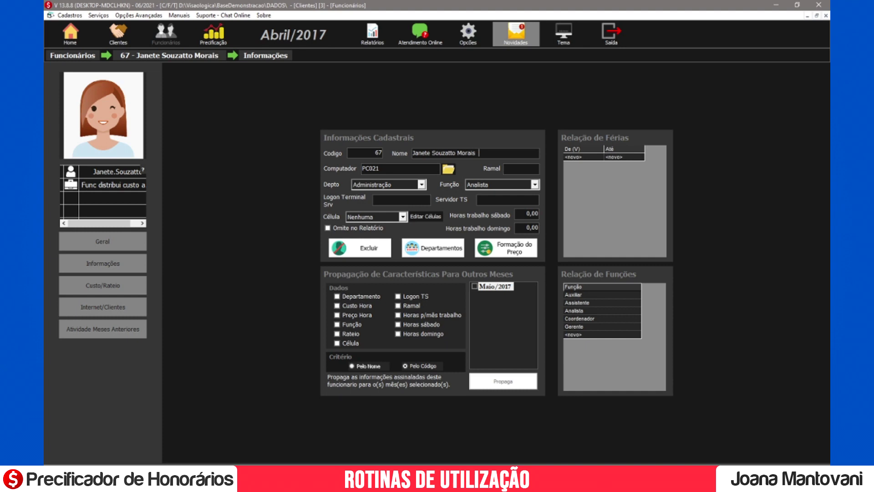
type("Souza")
key("Left")
key("Left")
key("Left")
key("Left")
key("Left")
key("BackSpace")
key("BackSpace")
key("BackSpace")
key("BackSpace")
key("BackSpace")
key("BackSpace")
key("BackSpace")
key("BackSpace")
Set the employee's department to Fiscal and the job function to Coordenador
left_click(422, 184)
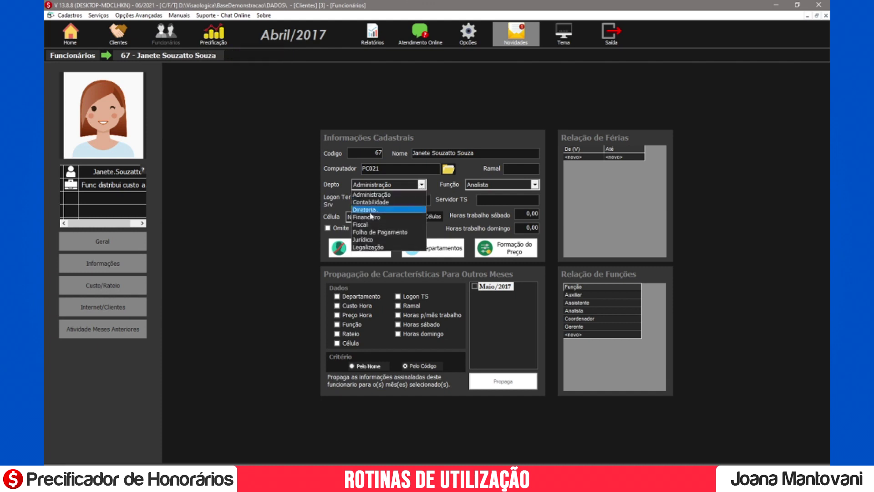
left_click(378, 225)
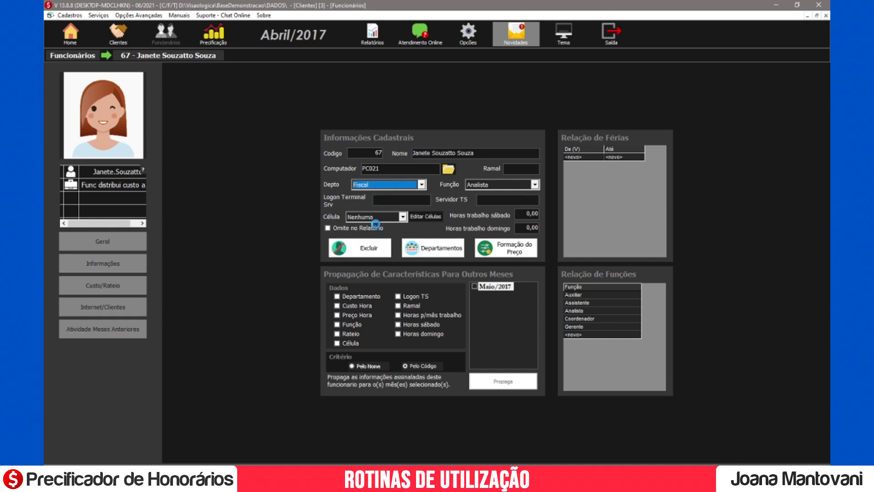
left_click(535, 184)
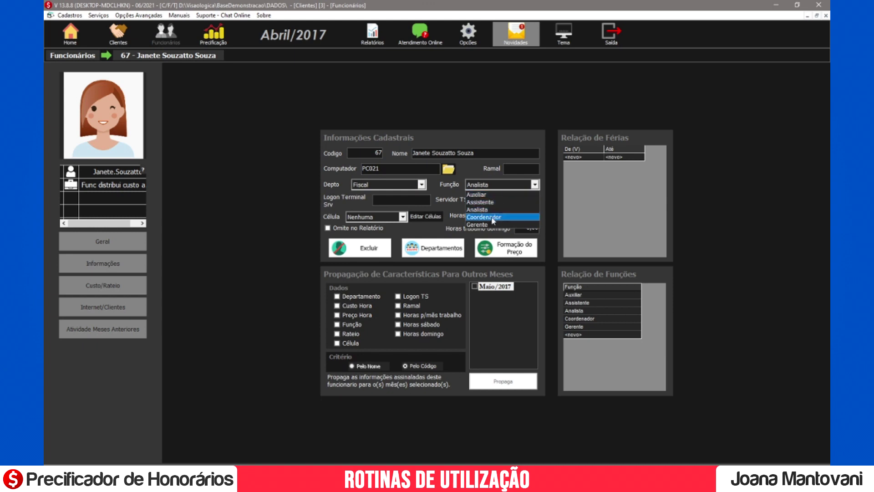
left_click(493, 217)
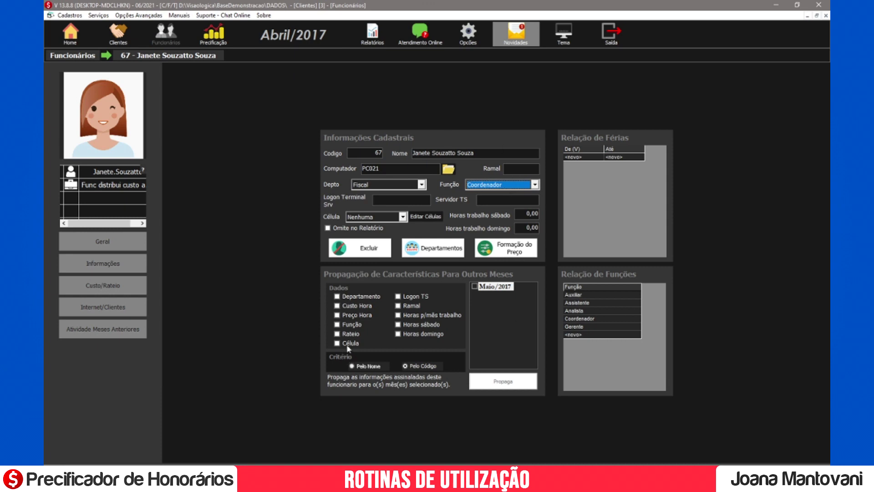
Propagate the employee's Departamento to Maio/2017 and acknowledge the completion
left_click(339, 299)
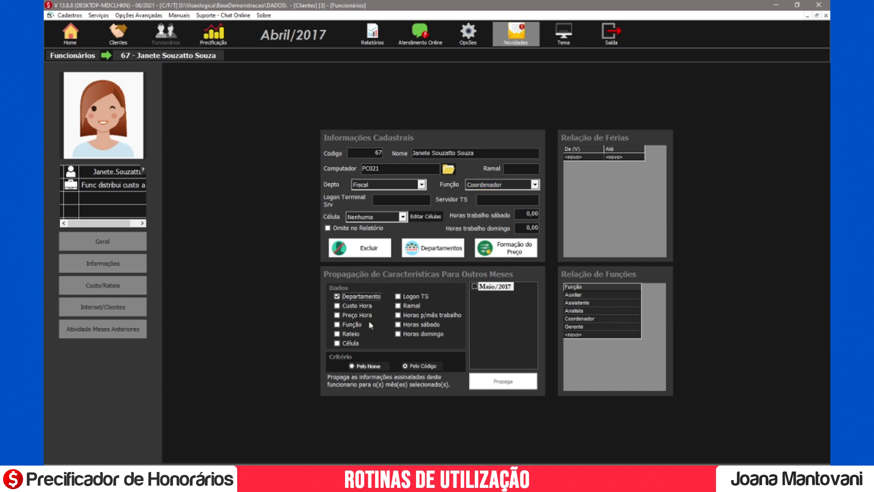
left_click(476, 287)
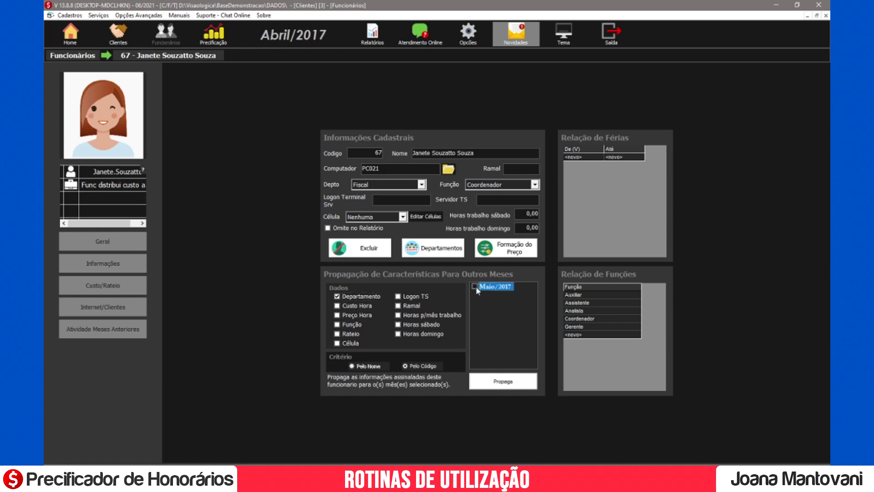
left_click(503, 383)
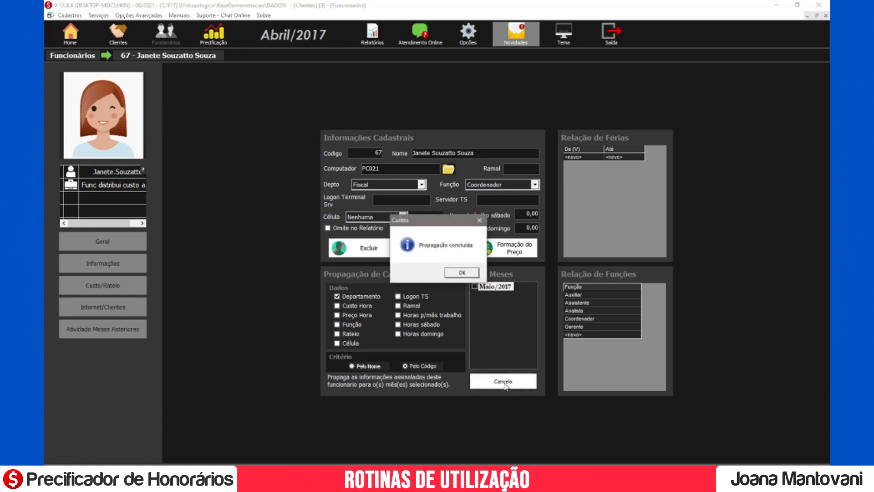
left_click(464, 273)
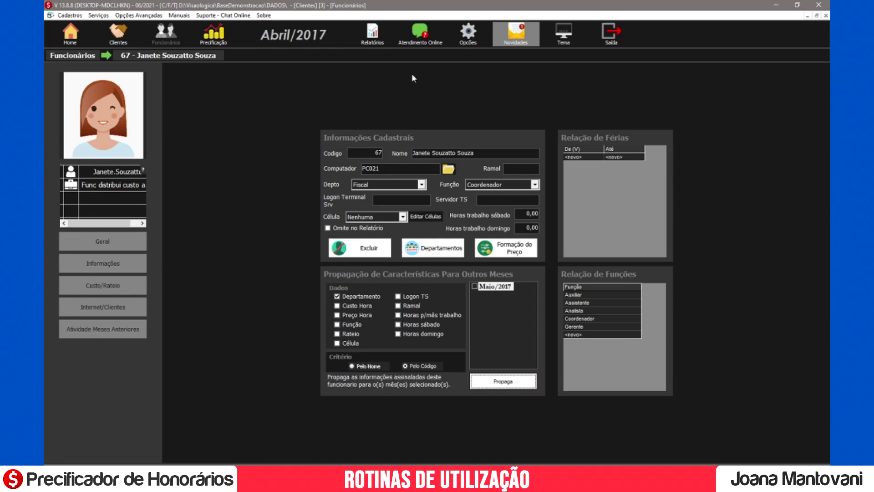
Generate the Progressão de Custos client report in Excel with all clients selected
left_click(371, 32)
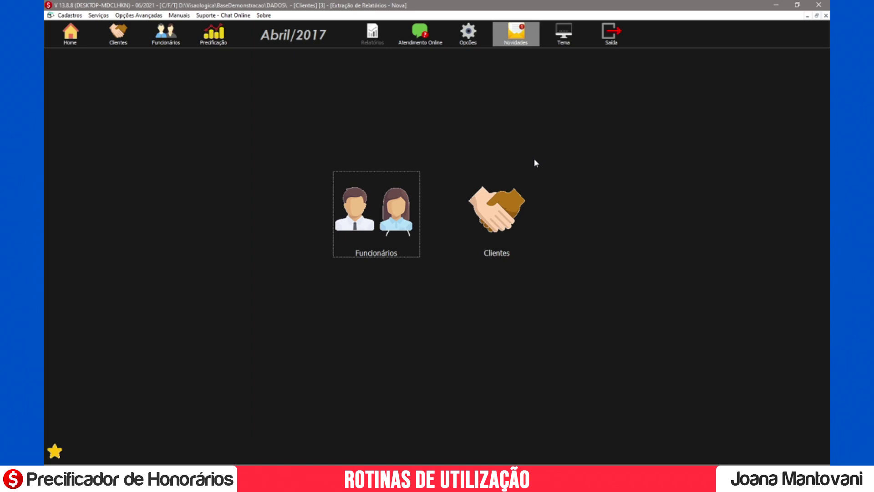
left_click(510, 207)
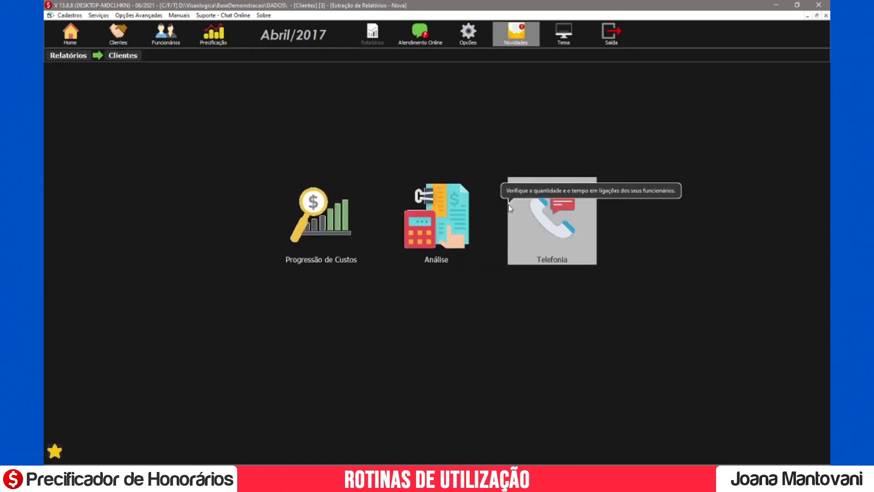
left_click(335, 222)
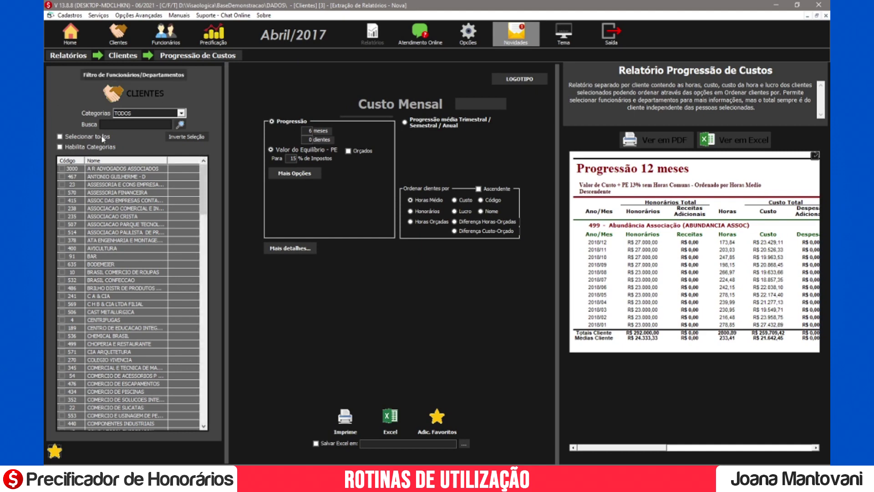
left_click(60, 136)
left_click(390, 418)
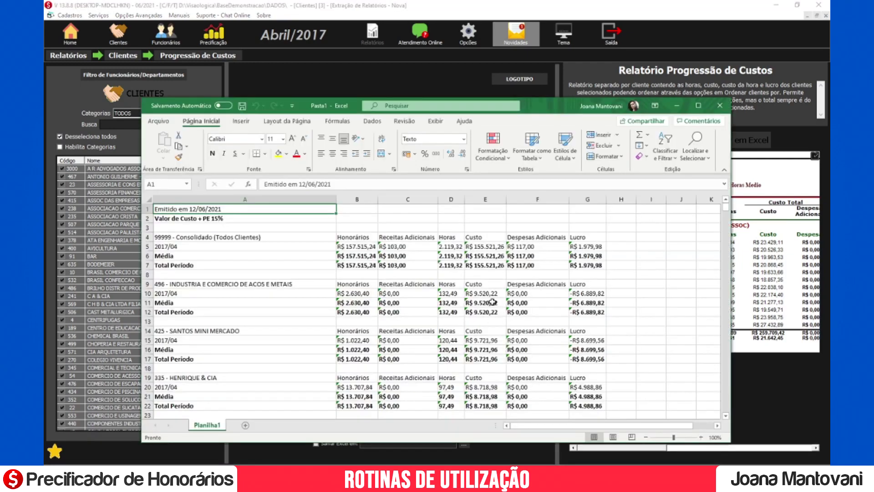
Maximize the exported Excel report and examine the fees, additional revenue, hours and cost of INDUSTRIA E COMERCIO DE ACOS E METAIS
left_click(698, 105)
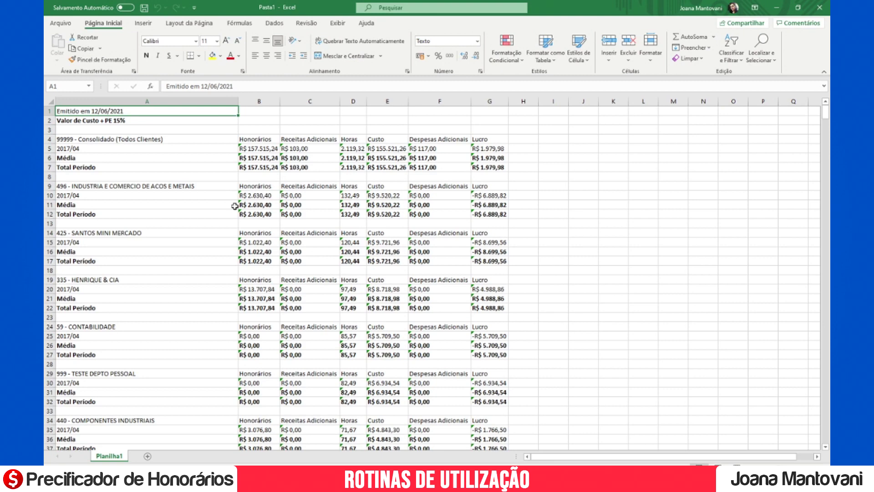
left_click(166, 189)
left_click_drag(104, 187, 498, 215)
scroll(264, 255, "down", 7)
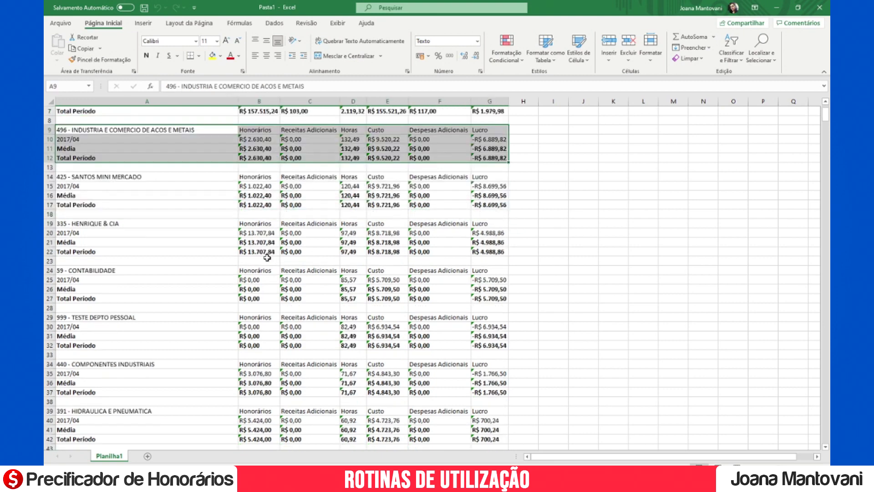
scroll(268, 258, "up", 7)
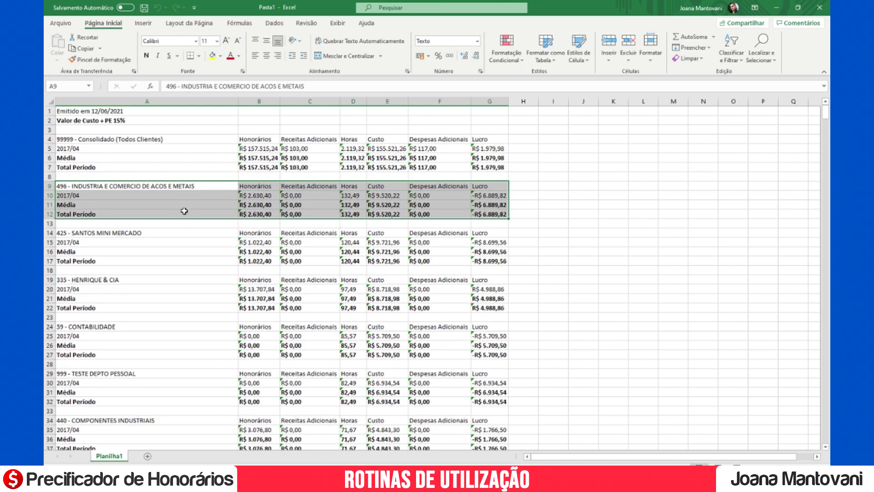
left_click(116, 184)
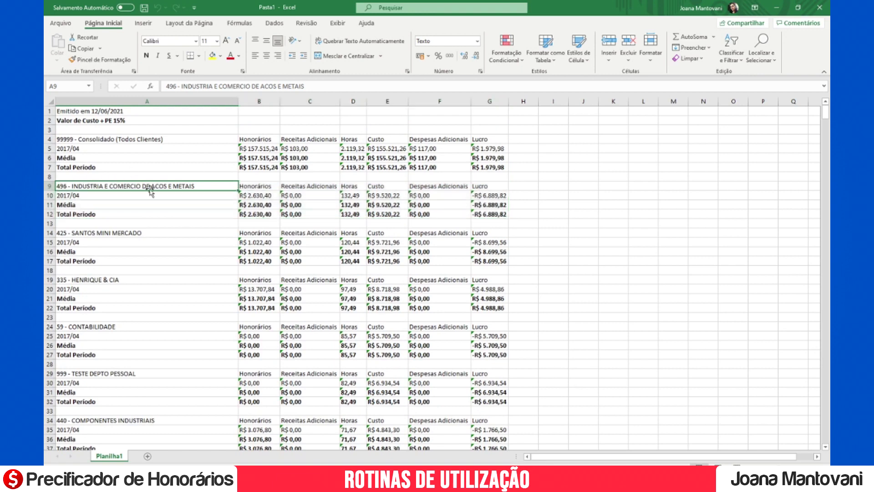
left_click(140, 194)
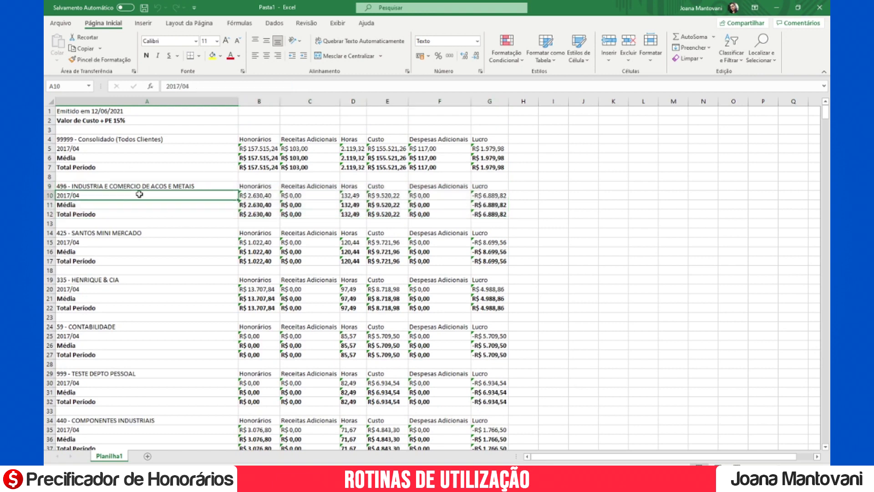
left_click(252, 186)
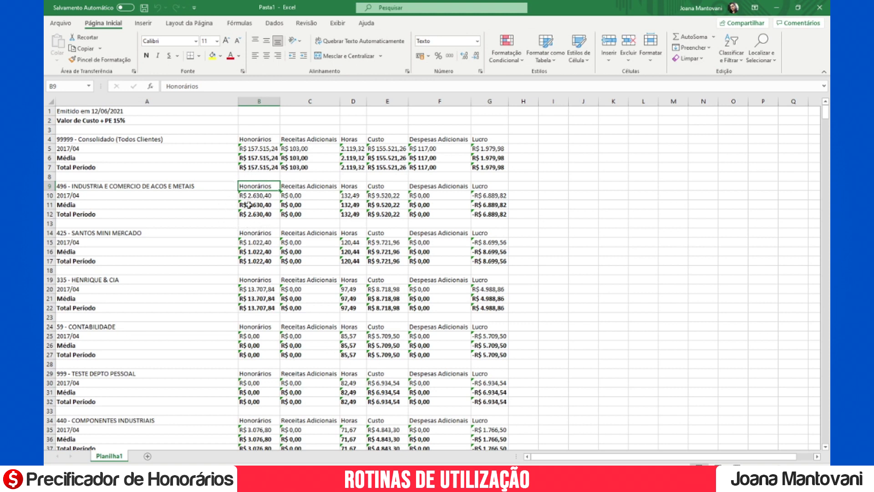
left_click(299, 186)
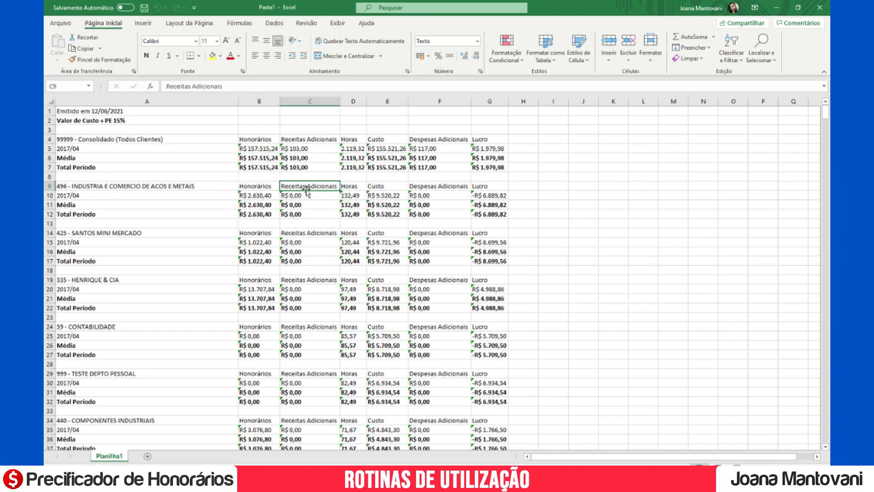
left_click(353, 195)
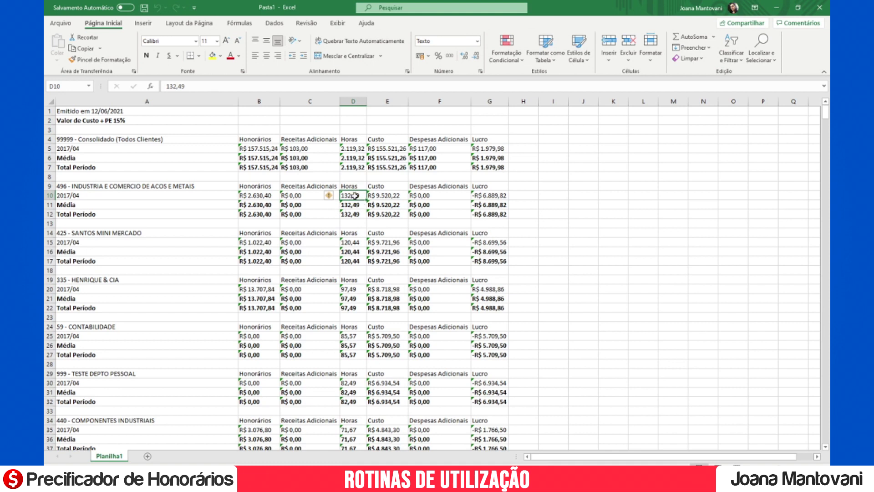
left_click(382, 195)
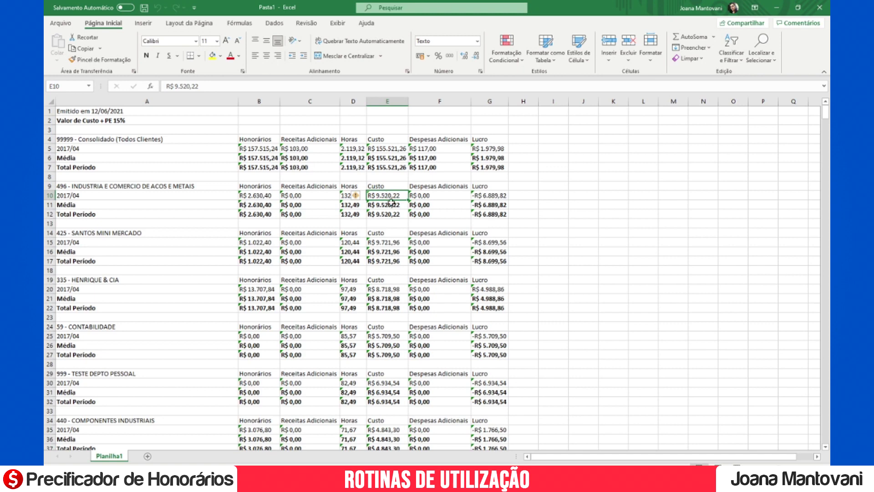
left_click(256, 195)
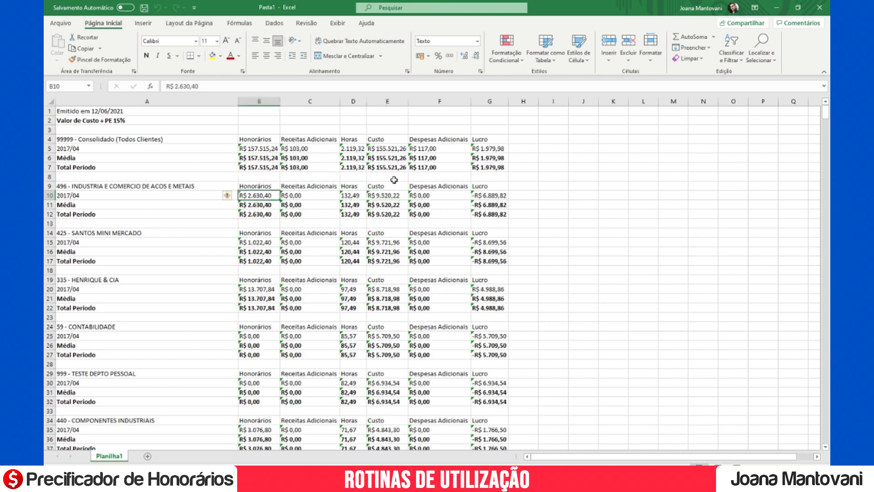
Examine the 2017/04 cost, profit and hours of INDUSTRIA E COMERCIO DE ACOS E METAIS in the Excel report
left_click(383, 196)
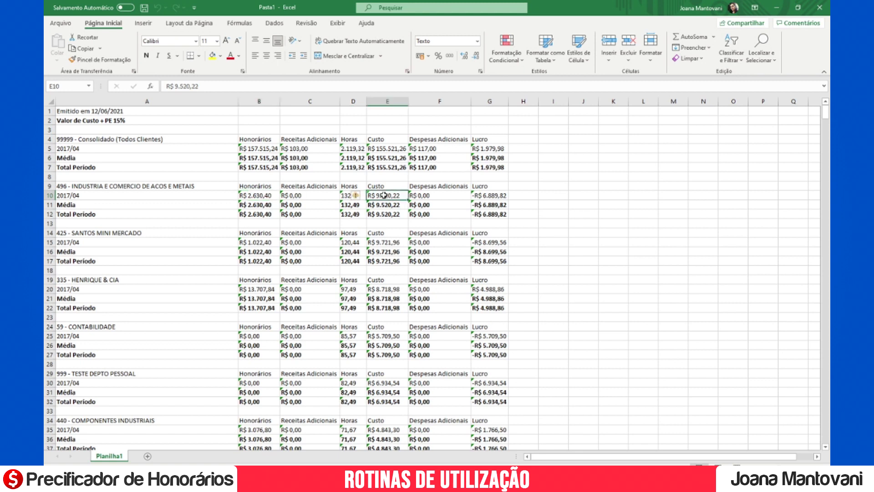
left_click(492, 196)
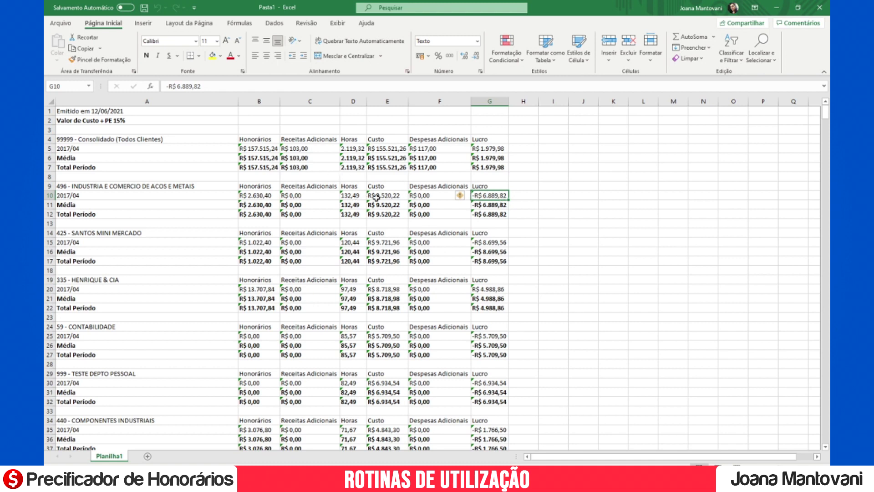
left_click(356, 196)
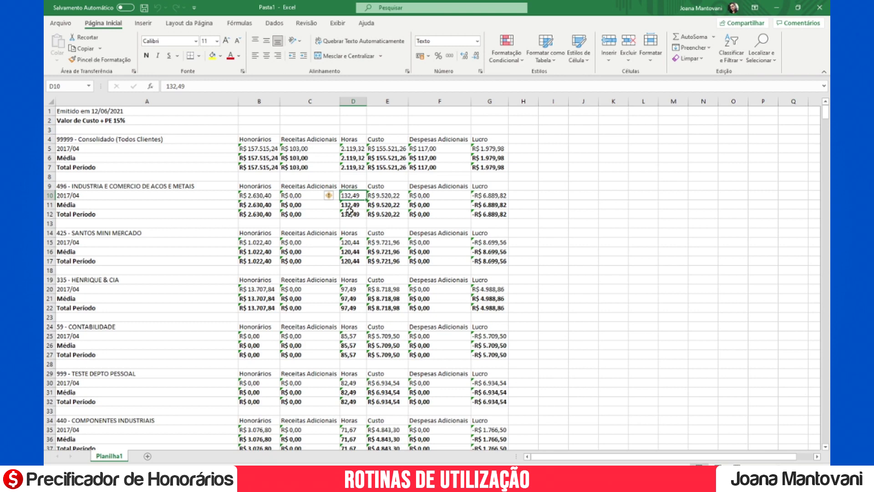
left_click(119, 185)
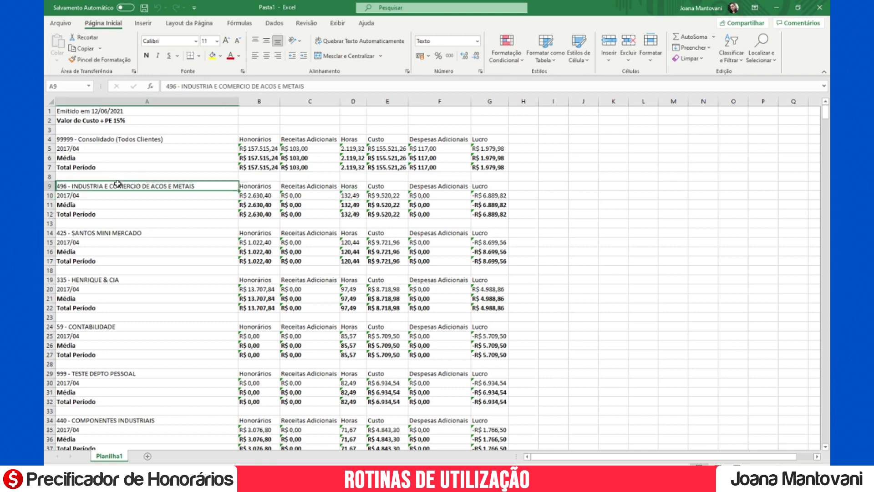
Switch from Excel back to the pricing software and open the Produtividade report options for Funcionários
left_click(776, 9)
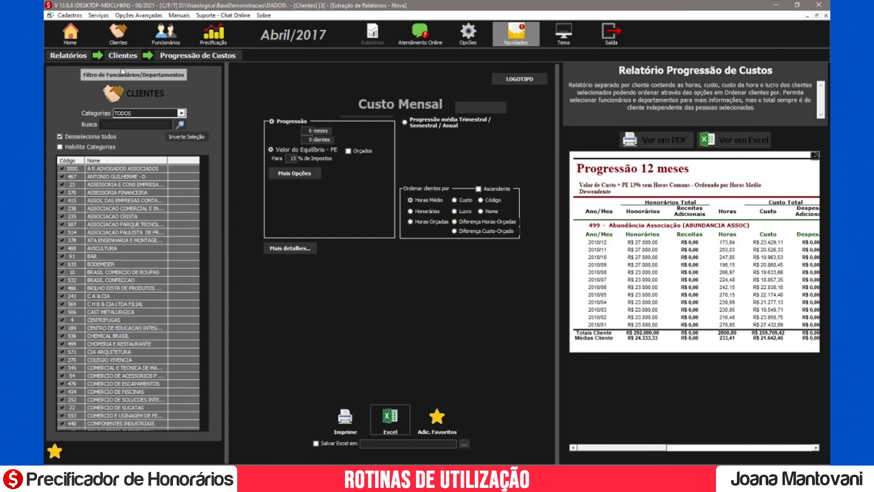
left_click(72, 55)
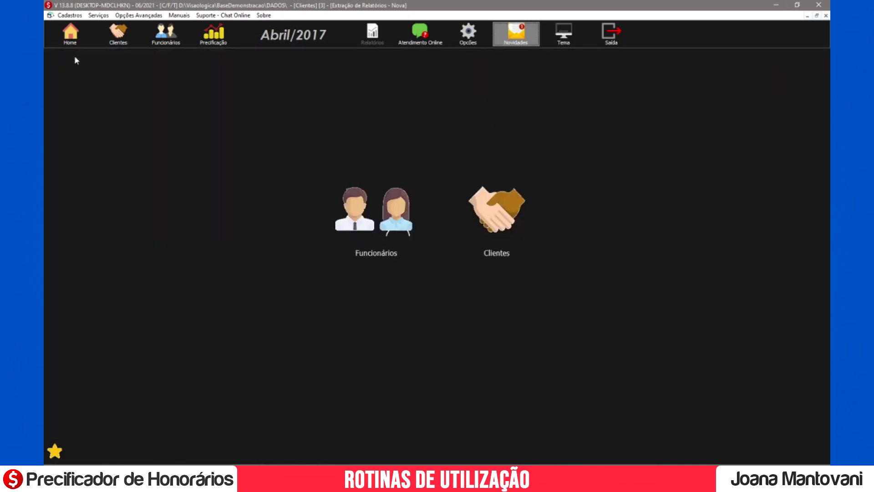
left_click(369, 226)
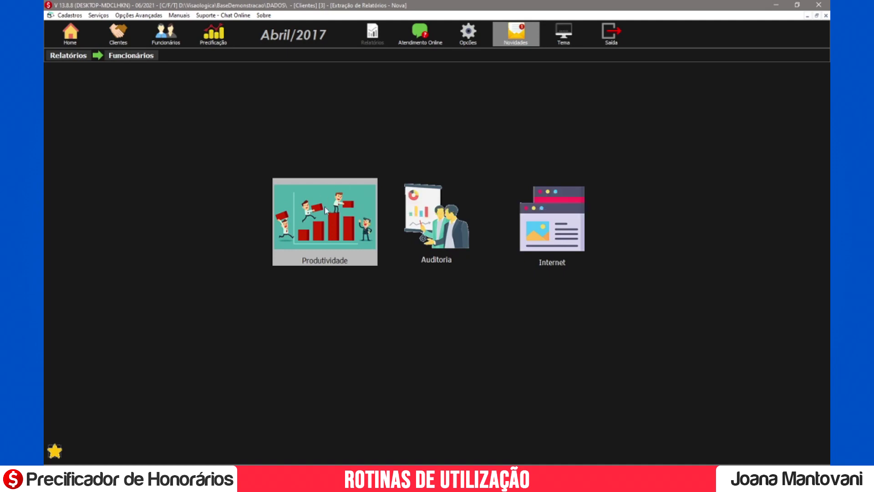
left_click(321, 209)
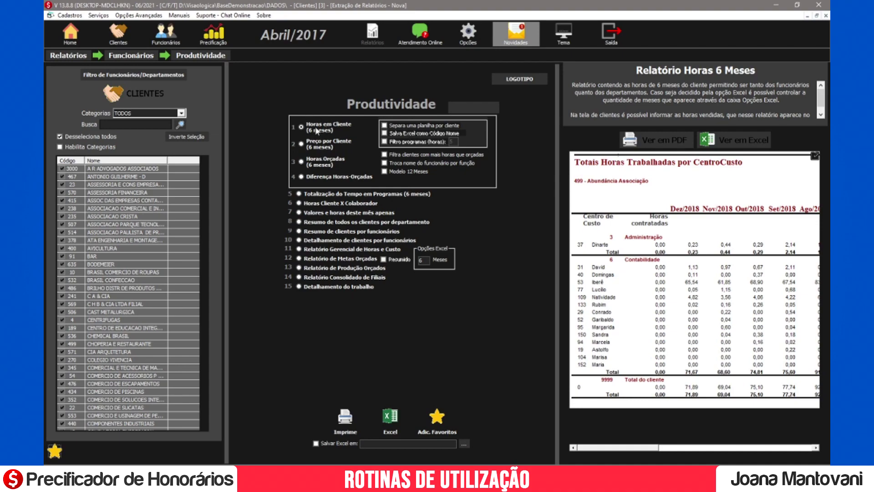
Recheck the client's code in Excel, then preview the printed Horas em Cliente (6 meses) report for client 496 only and close it
left_click(390, 416)
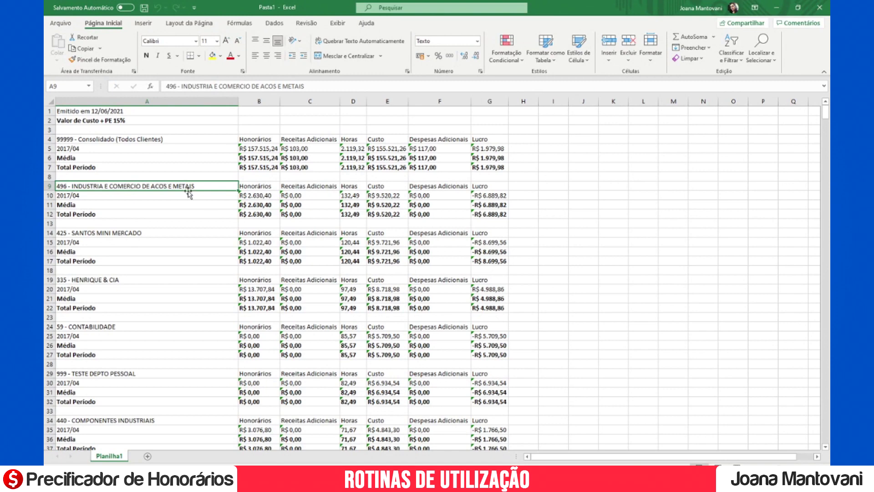
left_click(776, 7)
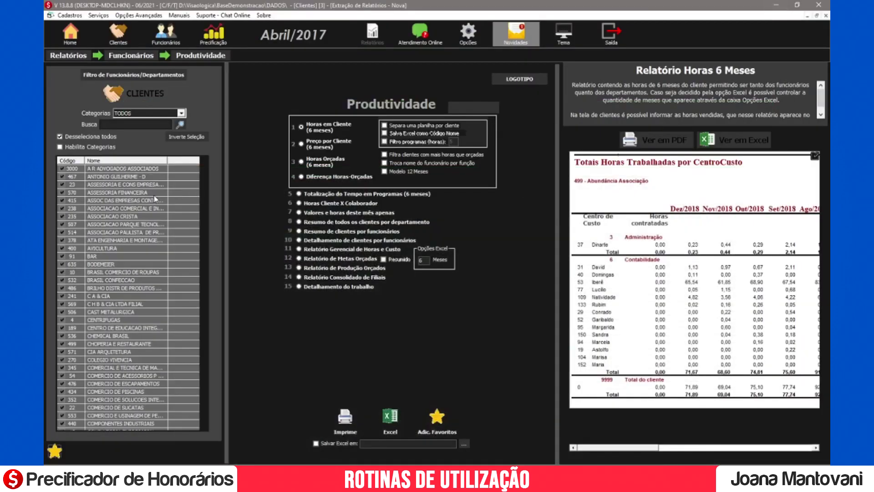
left_click(60, 137)
left_click(182, 125)
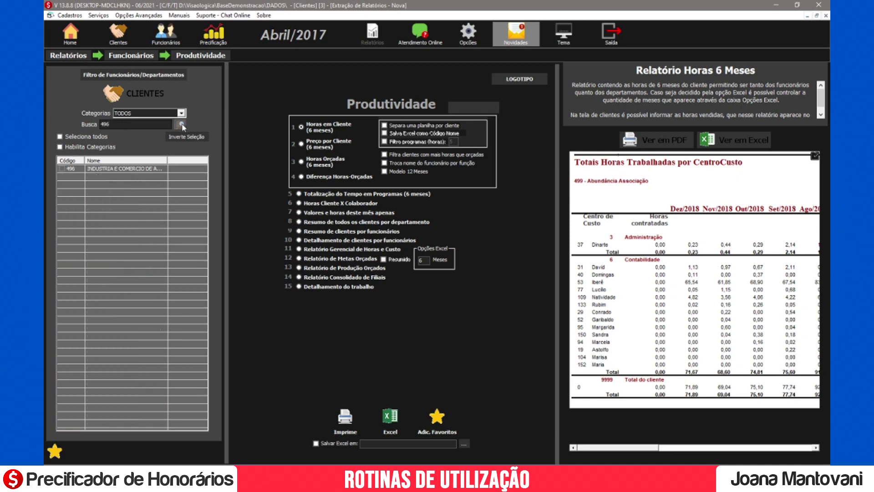
left_click(61, 168)
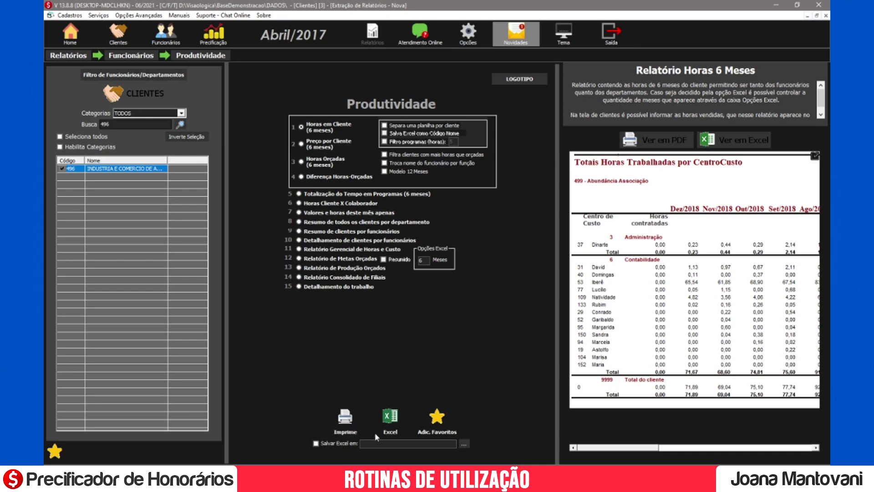
left_click(347, 428)
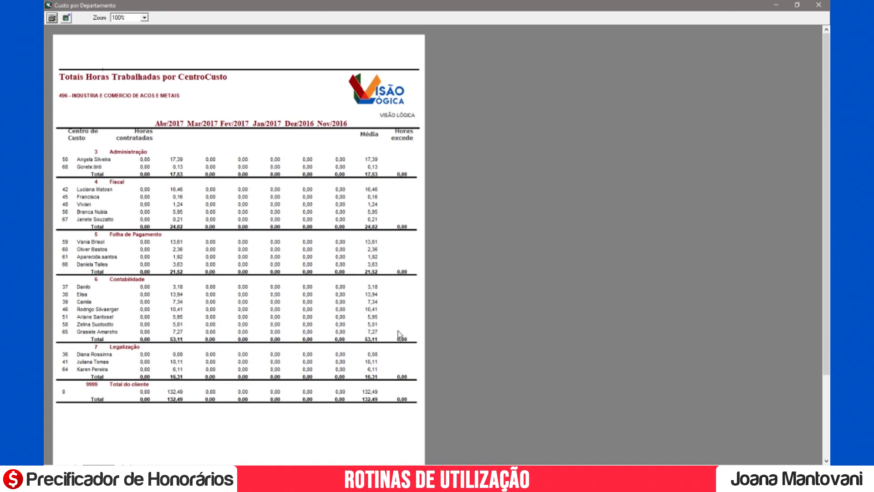
left_click(818, 5)
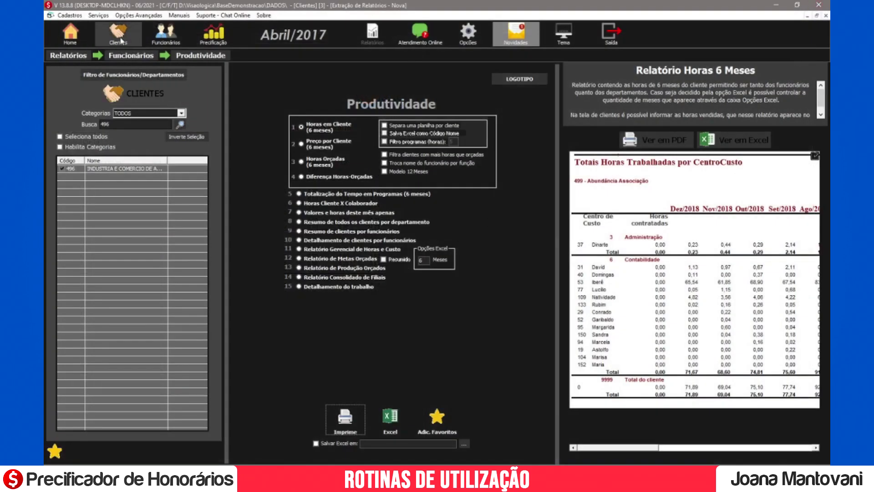
Find client 496 in the Clientes list and open the overview of its performed activities
left_click(121, 38)
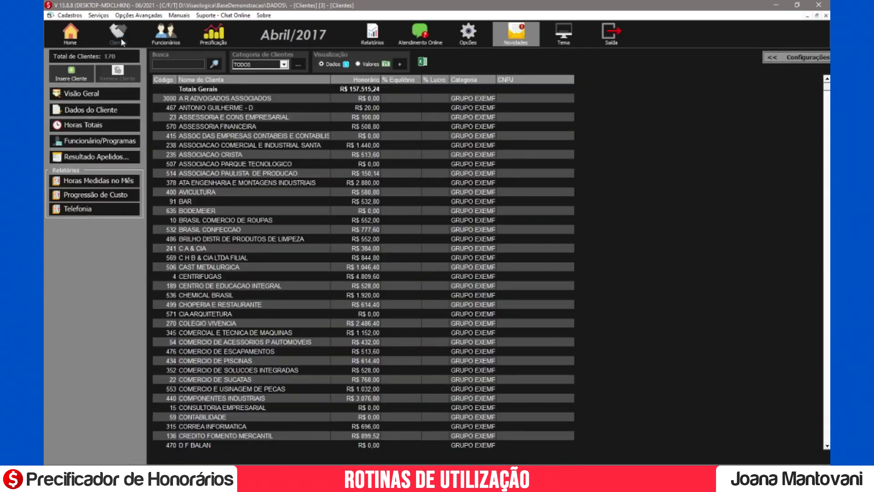
left_click(191, 64)
left_click(215, 63)
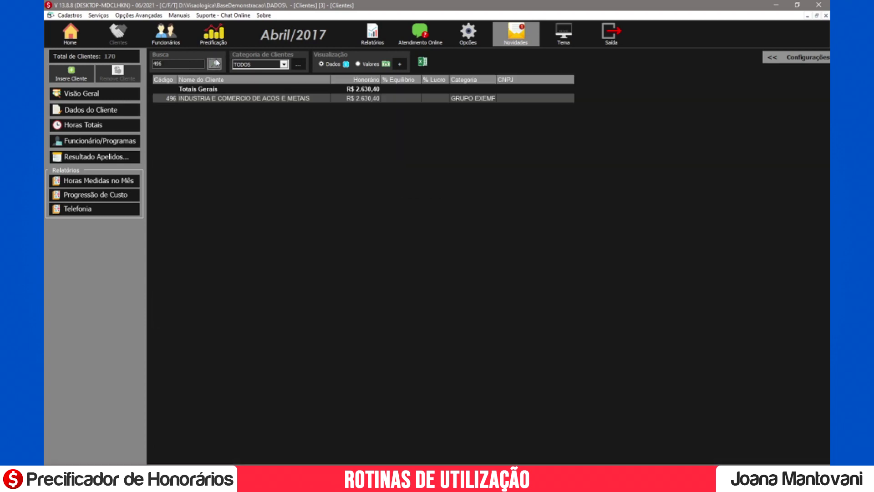
double_click(228, 98)
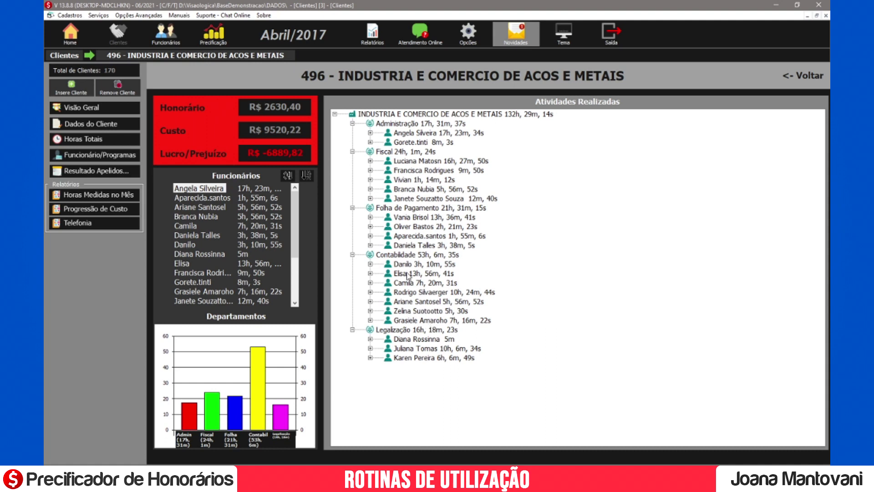
Examine the daily activities of the second employee under Contabilidade, including the programs used on 19/04/17
double_click(399, 256)
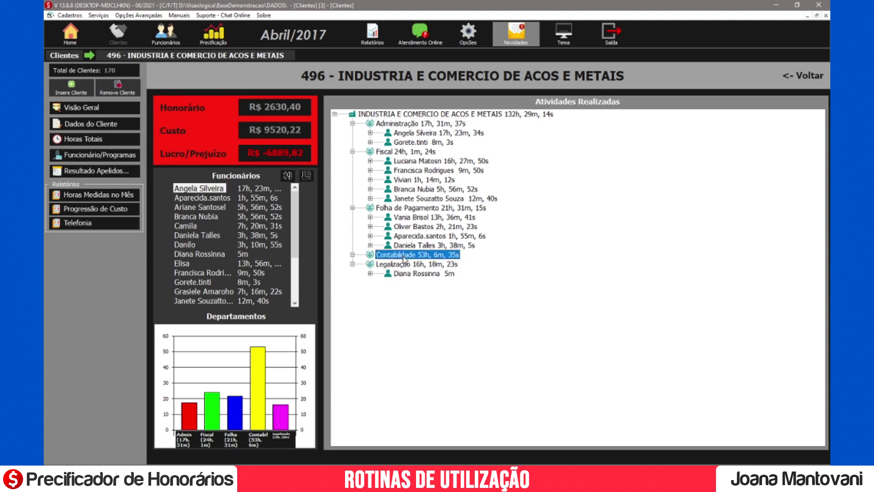
left_click(352, 255)
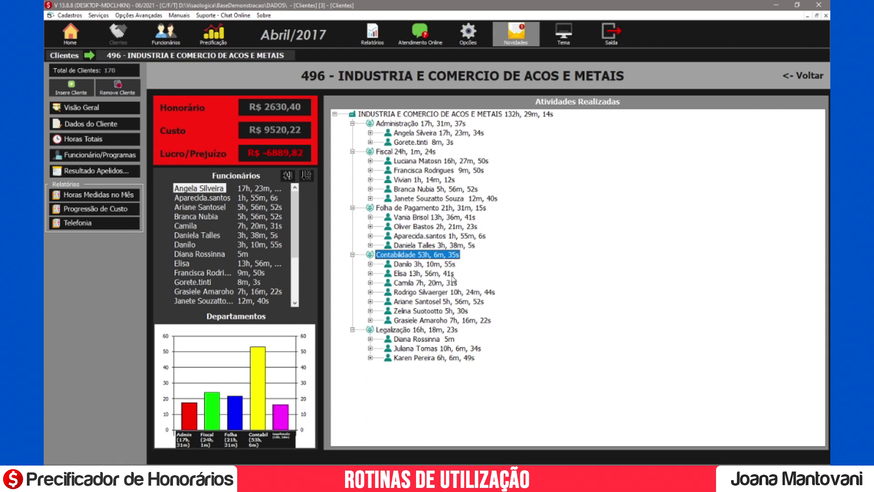
left_click(370, 273)
scroll(424, 288, "down", 1)
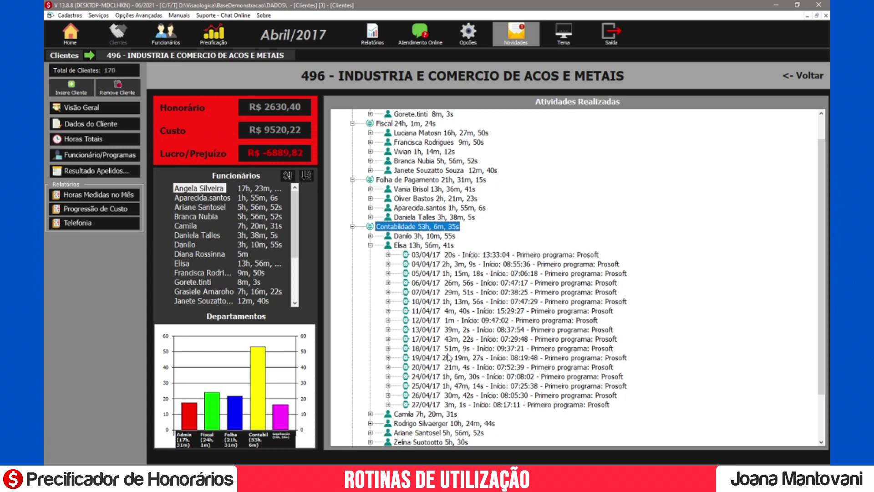
left_click(388, 358)
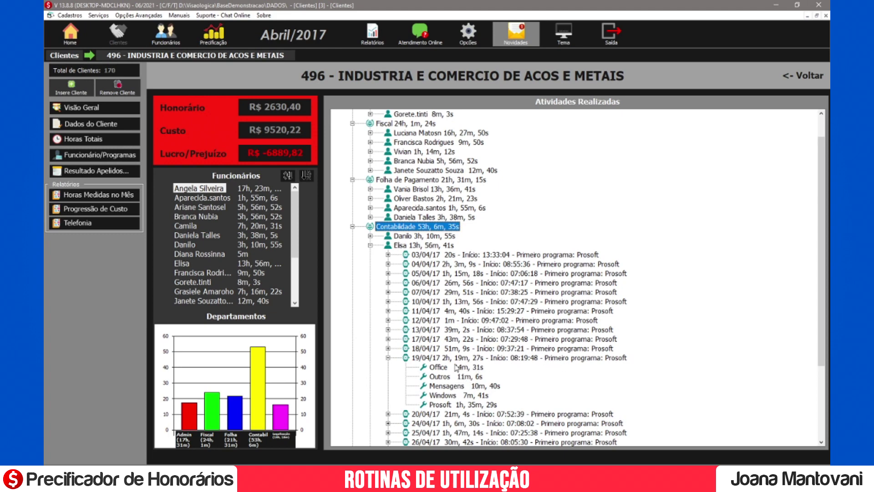
left_click(387, 358)
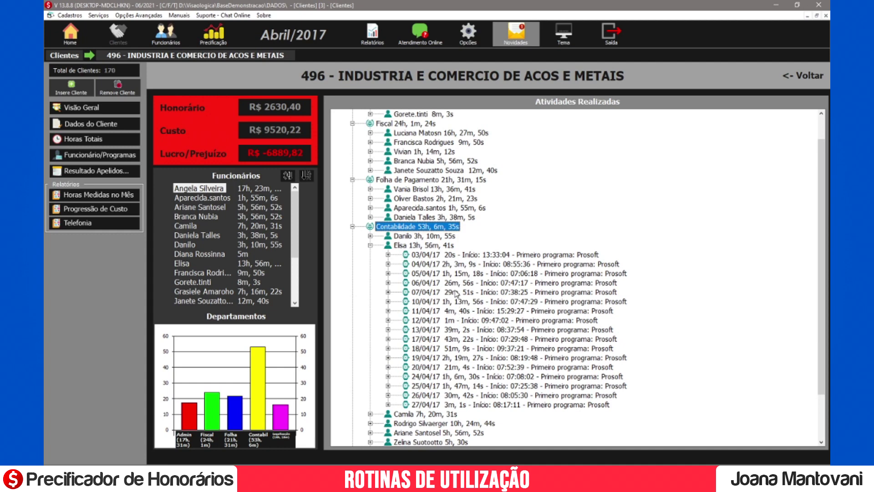
Expand the employee's 04/04/17 activities and open the apontador for that day
left_click(388, 264)
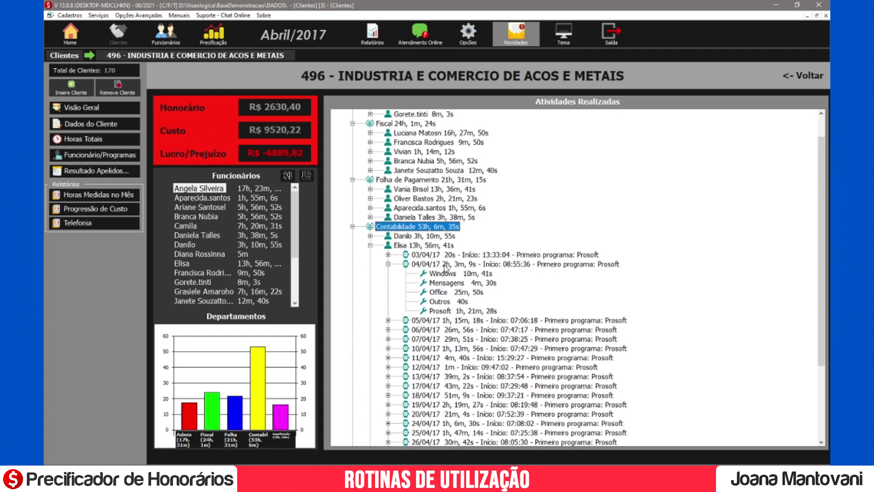
right_click(448, 267)
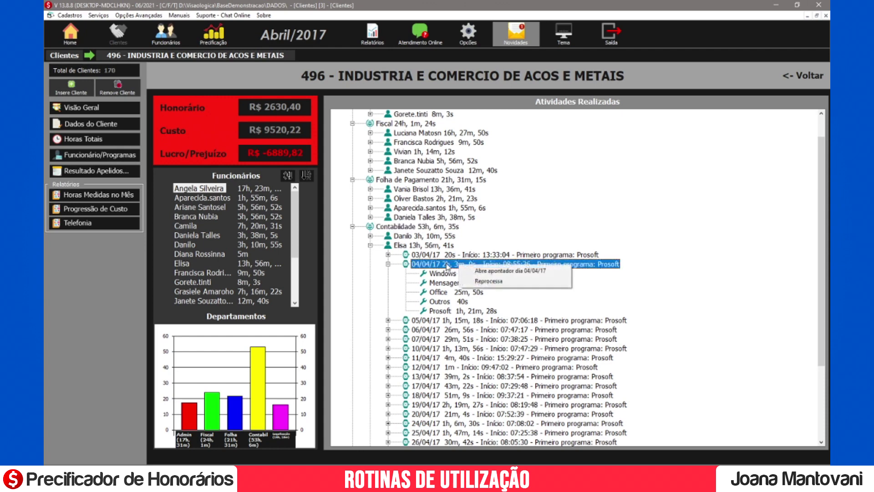
left_click(496, 272)
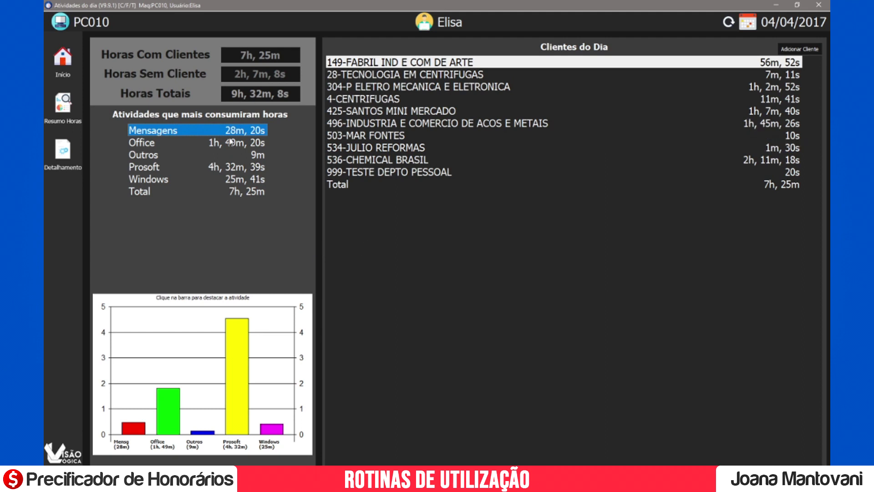
Show the day's Detalhamento, narrowing the Conteudo column and widening the Programa column
left_click(64, 155)
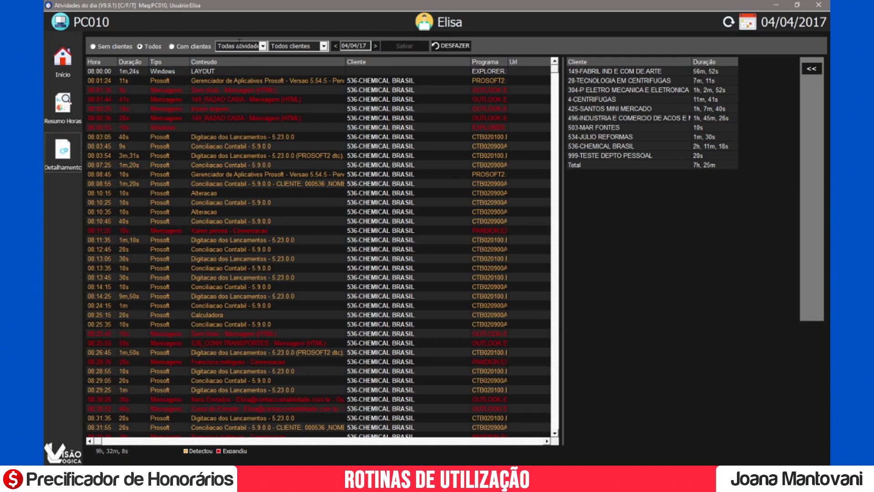
left_click_drag(345, 62, 217, 64)
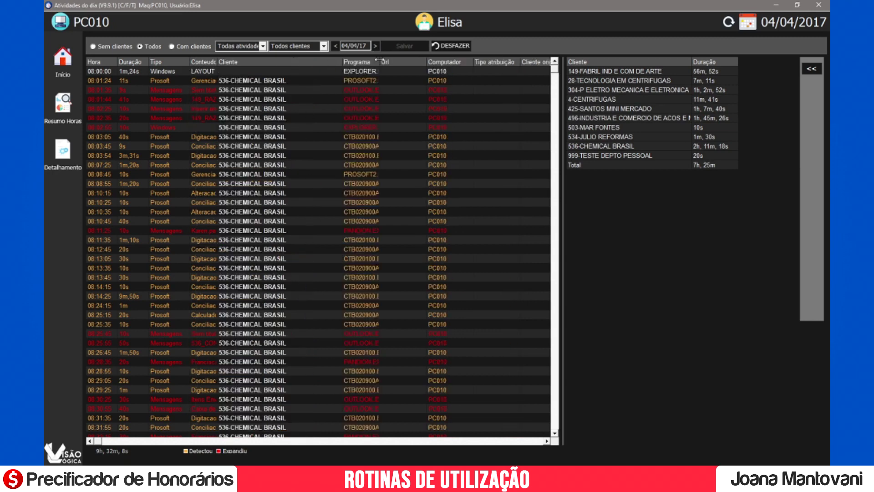
left_click_drag(379, 61, 402, 62)
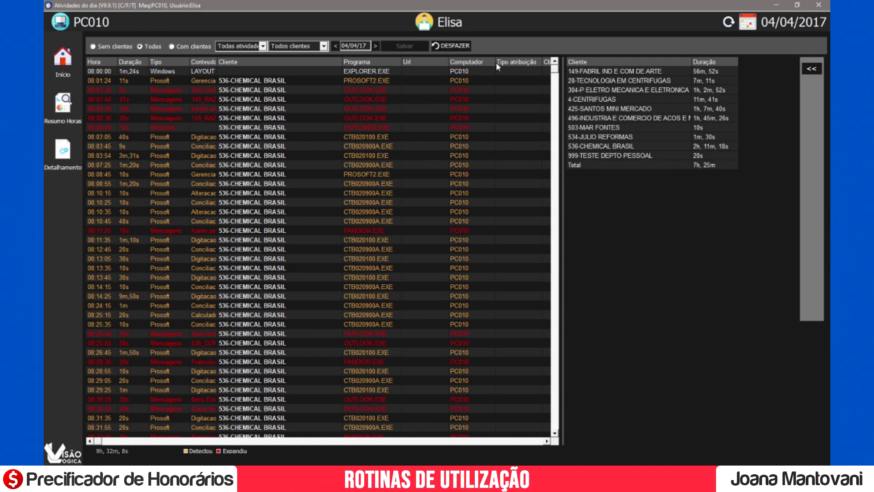
Filter the day's activity details to client 496-INDUSTRIA E COMERCIO DE ACOS E METAIS and narrow the Conteudo column
left_click(324, 46)
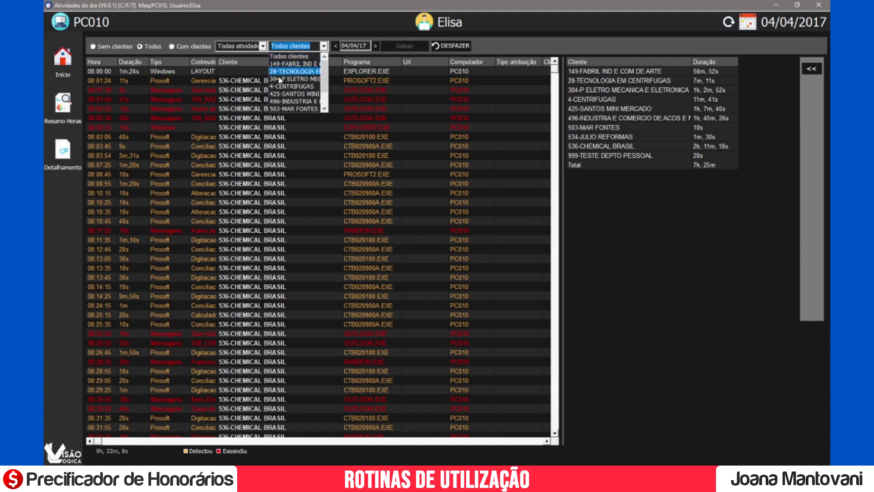
left_click(289, 101)
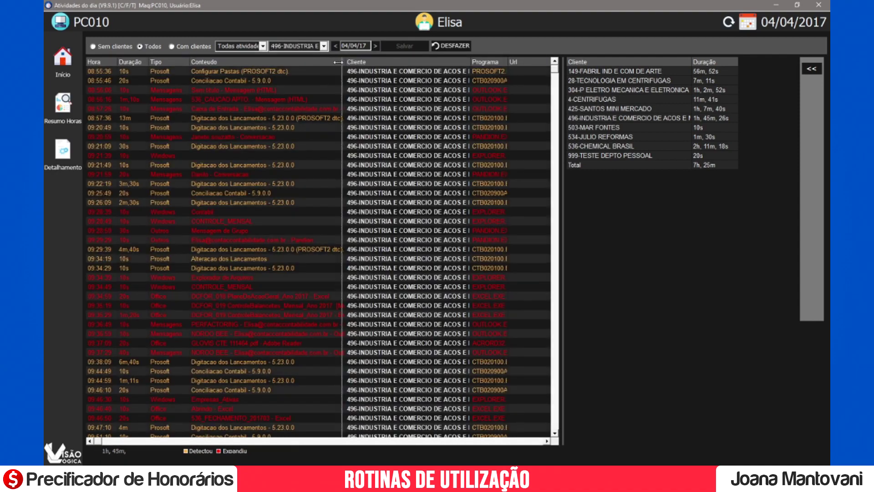
left_click_drag(342, 61, 288, 61)
Limit the client's activity details to Office activities and narrow the Conteudo column
left_click(263, 46)
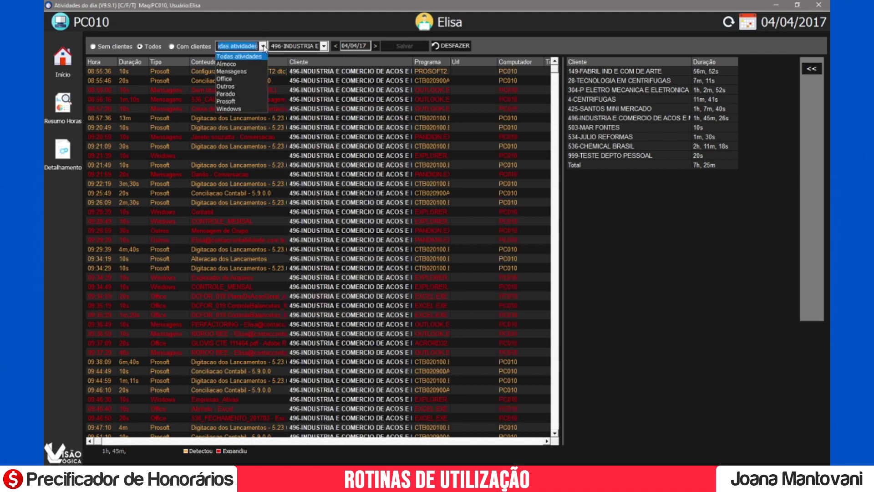
left_click(243, 80)
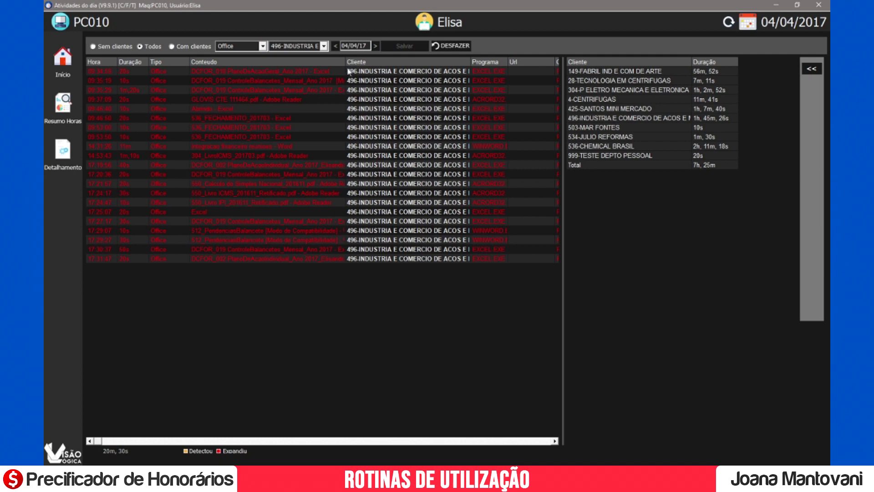
left_click_drag(345, 62, 281, 62)
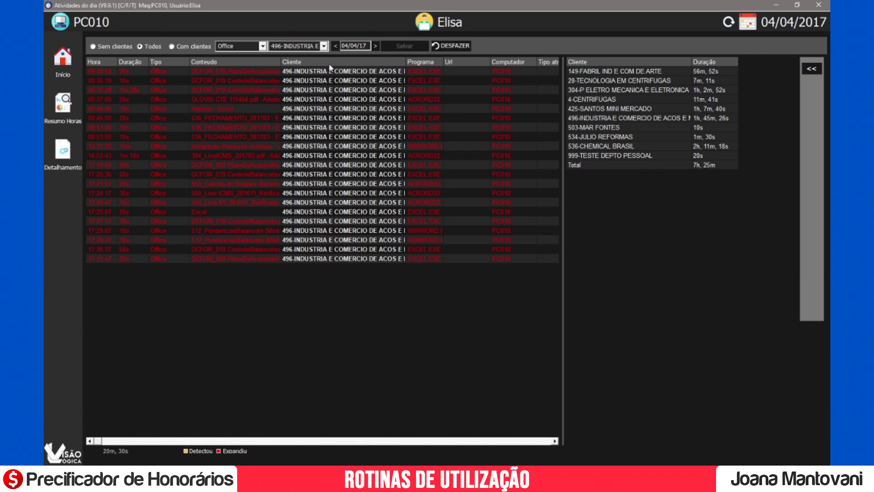
Show the day's Office activities for Todos clientes and narrow the Conteudo column
left_click(325, 46)
scroll(302, 66, "up", 1)
left_click(290, 56)
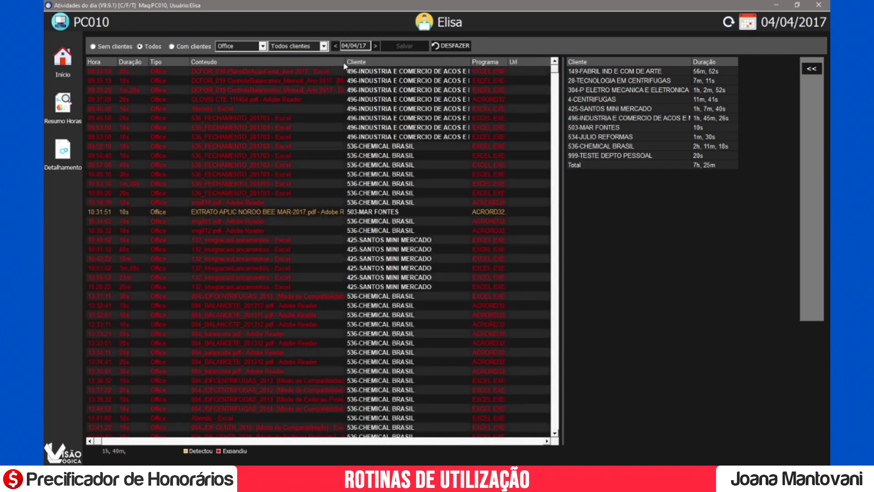
left_click_drag(344, 64, 266, 64)
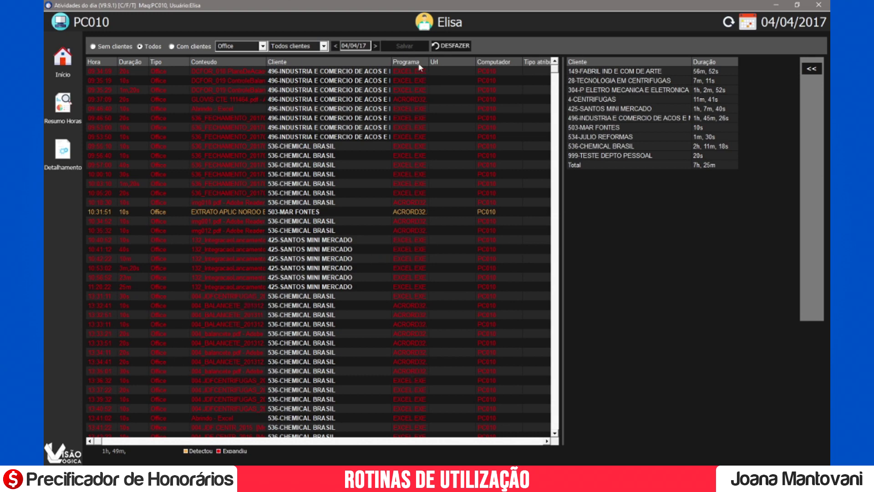
Narrow the Cliente column and look through the day's Office activities for all clients
left_click_drag(392, 62, 345, 64)
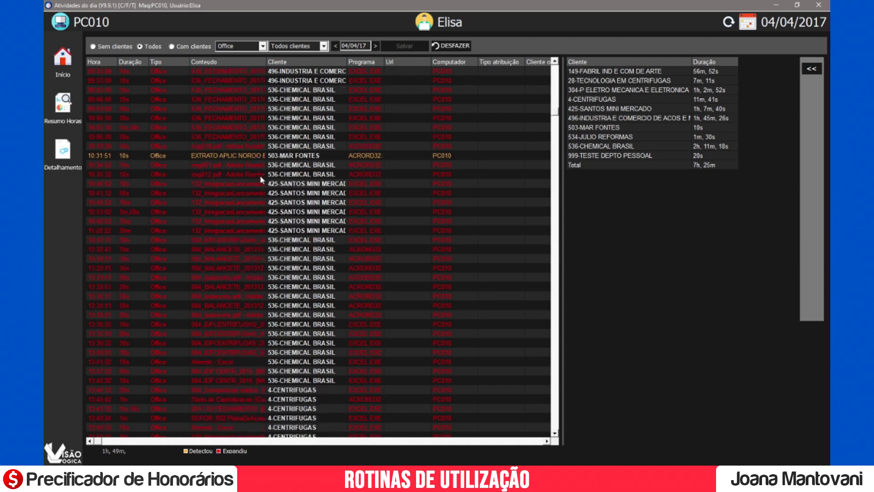
scroll(260, 175, "down", 2)
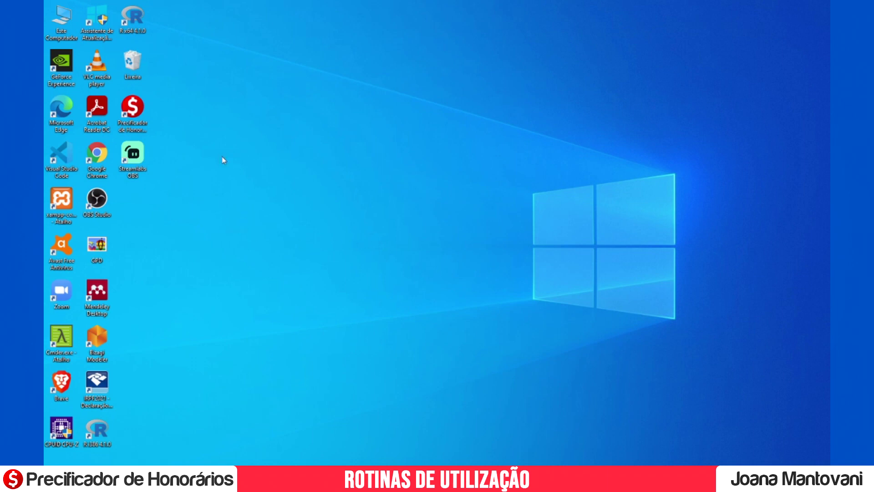
Switch to Precificador de Honorários and open the Perfil de Distribuição de Custo Administrativo from the general settings
double_click(132, 110)
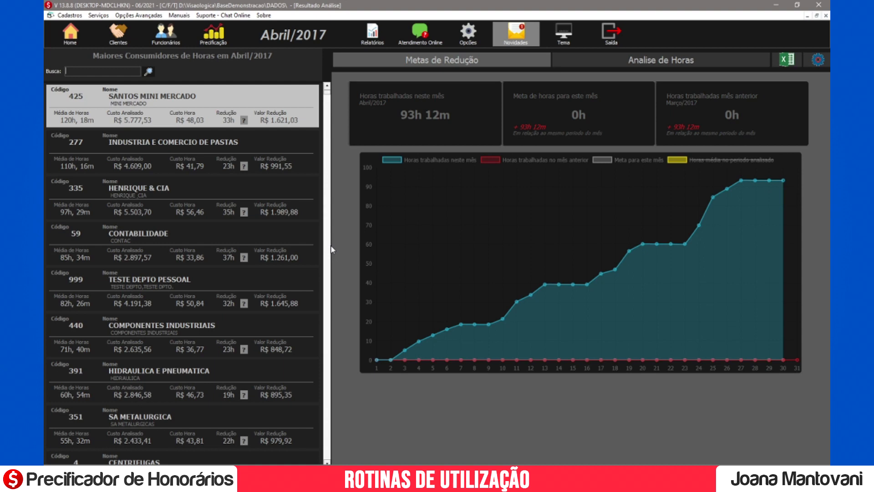
left_click(473, 42)
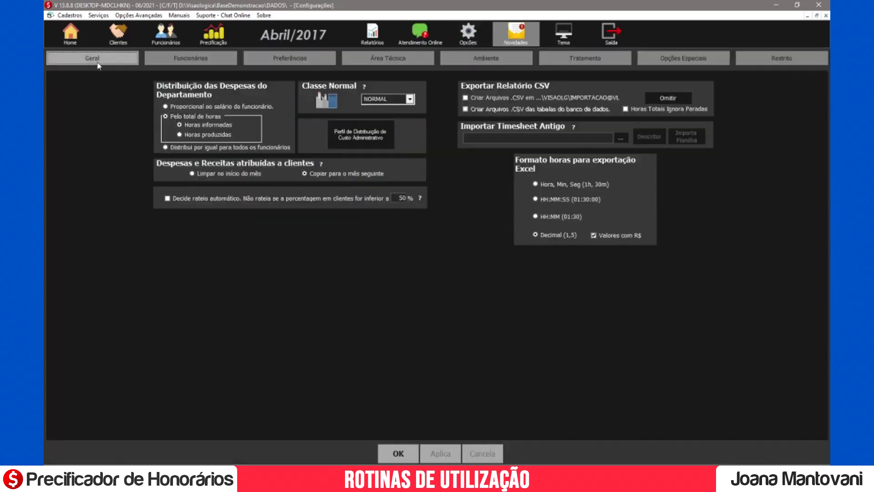
left_click(371, 144)
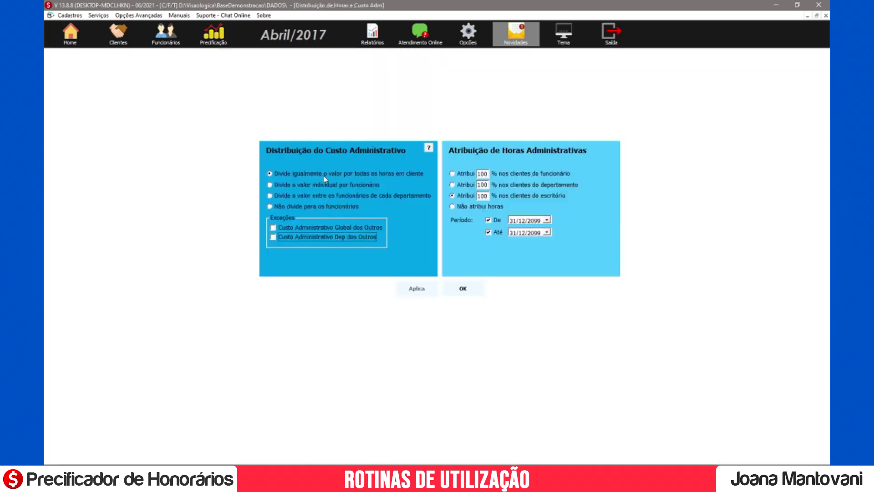
mouse_move(318, 178)
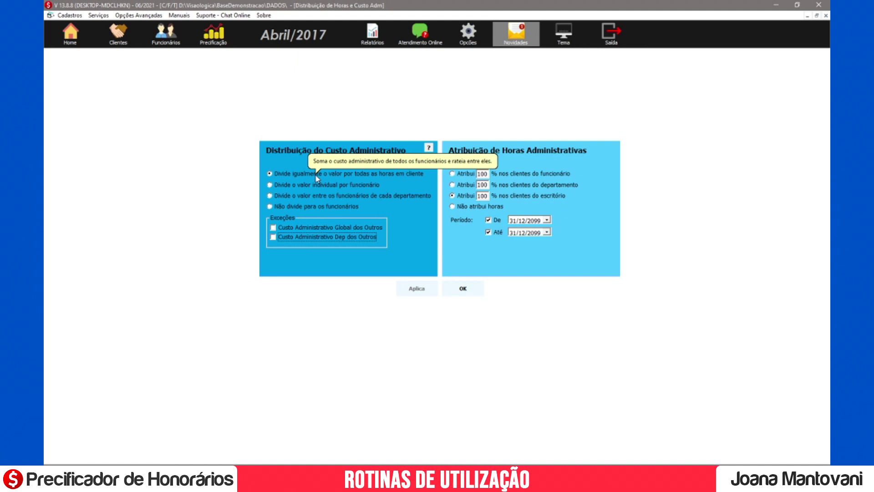
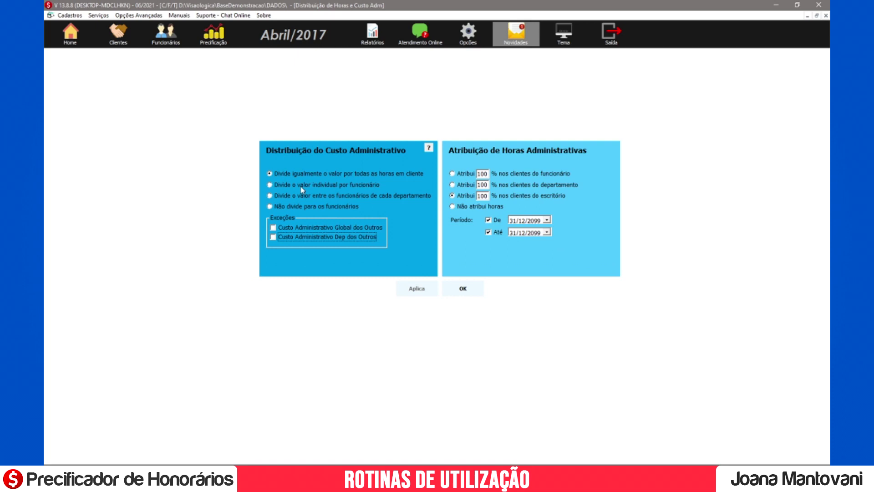
Try the administrative cost options Divide o valor entre os funcionários de cada departamento and Não divide para os funcionários
left_click(277, 197)
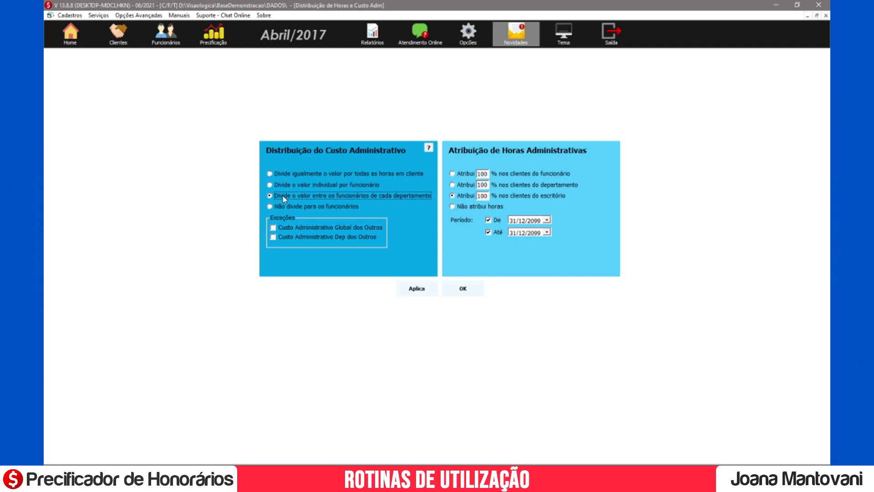
left_click(292, 207)
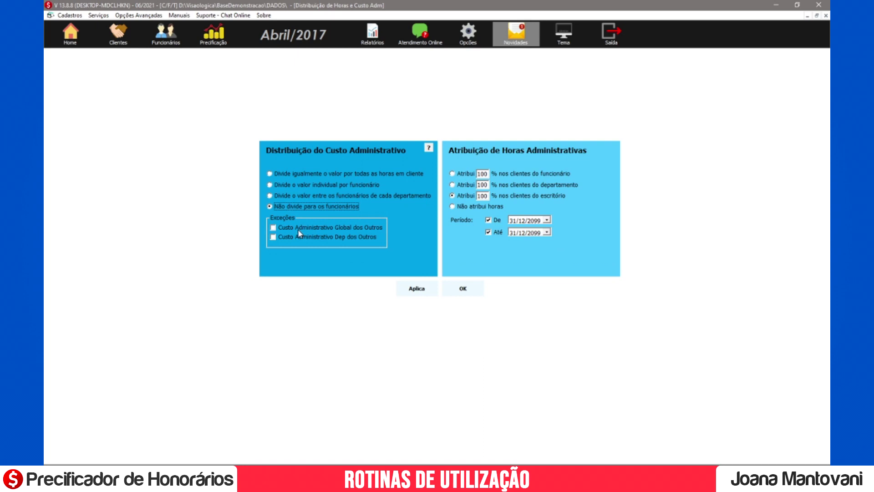
mouse_move(295, 232)
Show the Detalhamento do Resultado Operacional and read the help explanation of the Custo Administrativo column in Formação de Preço
left_click(144, 17)
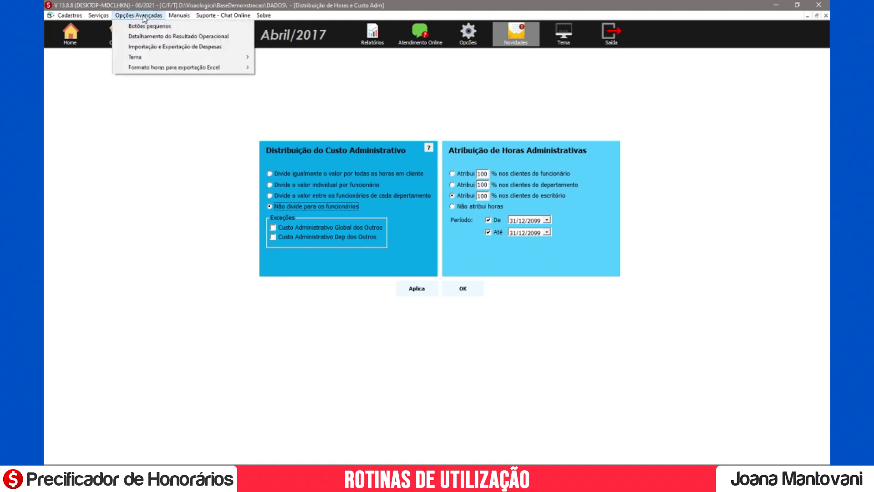
left_click(142, 39)
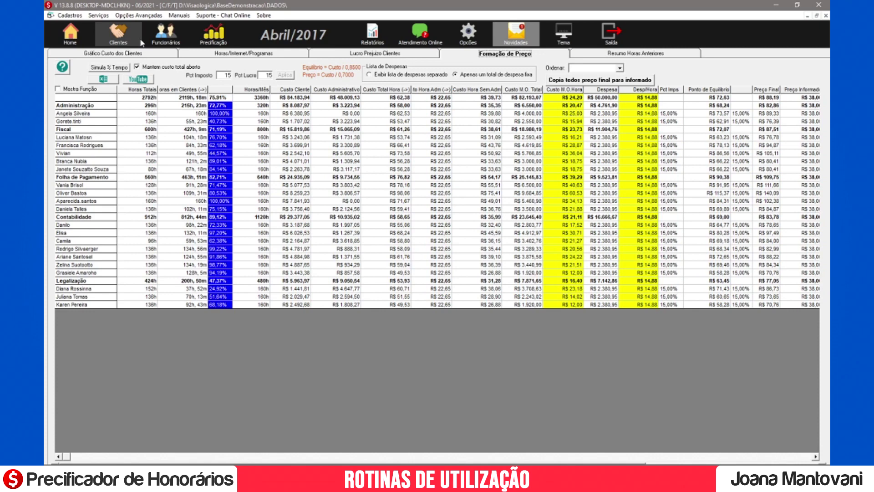
left_click(59, 71)
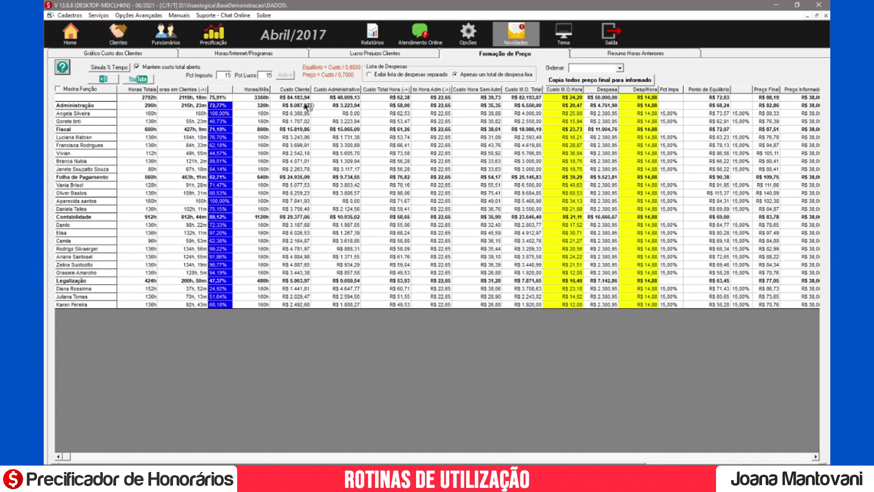
left_click(337, 90)
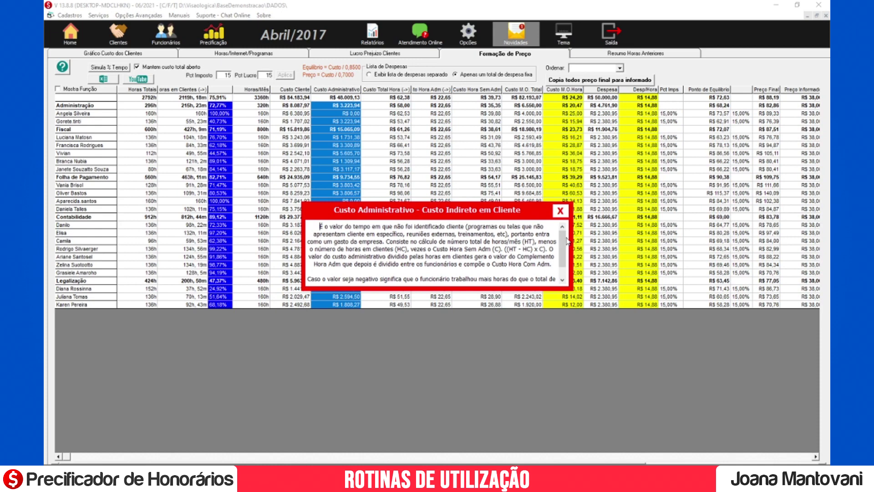
left_click(561, 212)
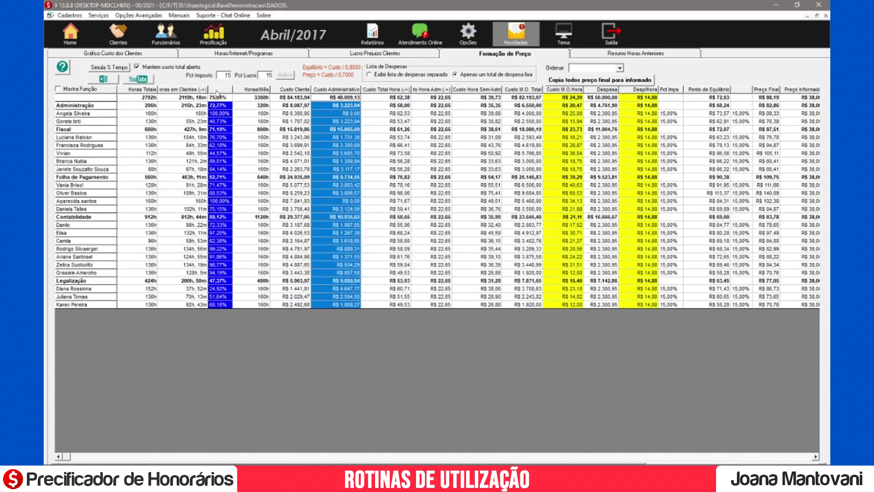
Widen the Horas em Clientes column and read its help explanation
left_click_drag(208, 89, 226, 90)
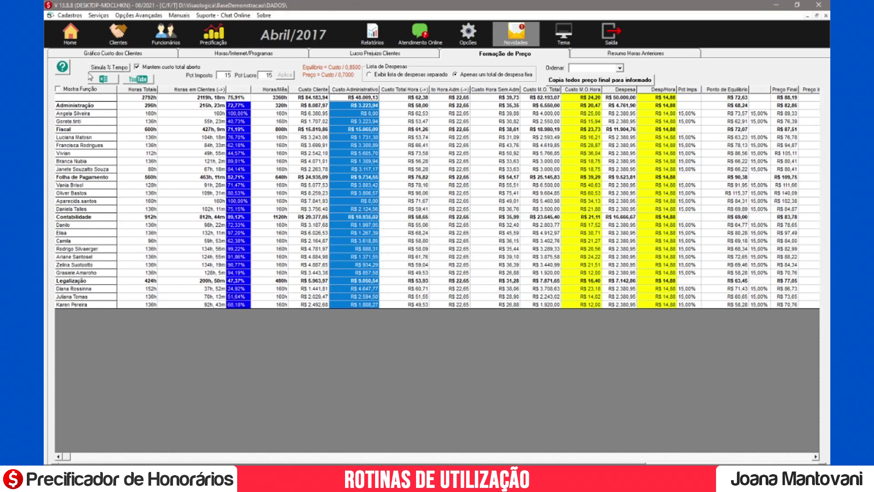
left_click(194, 91)
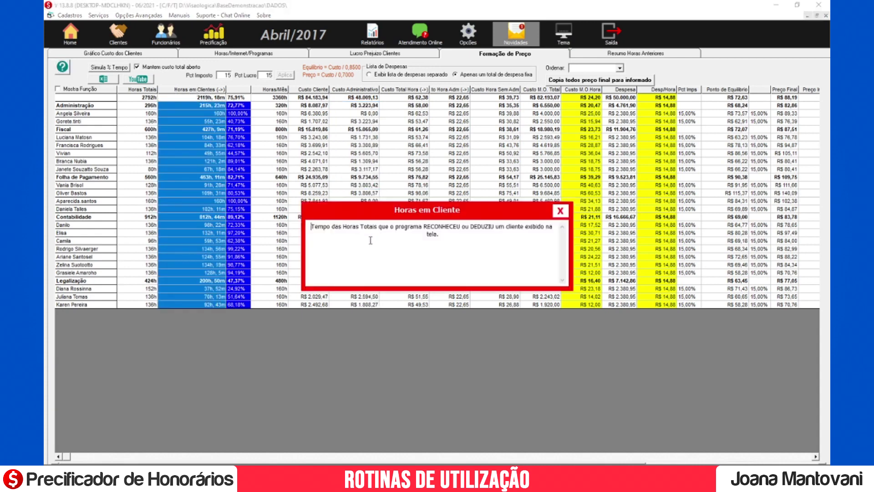
left_click(559, 211)
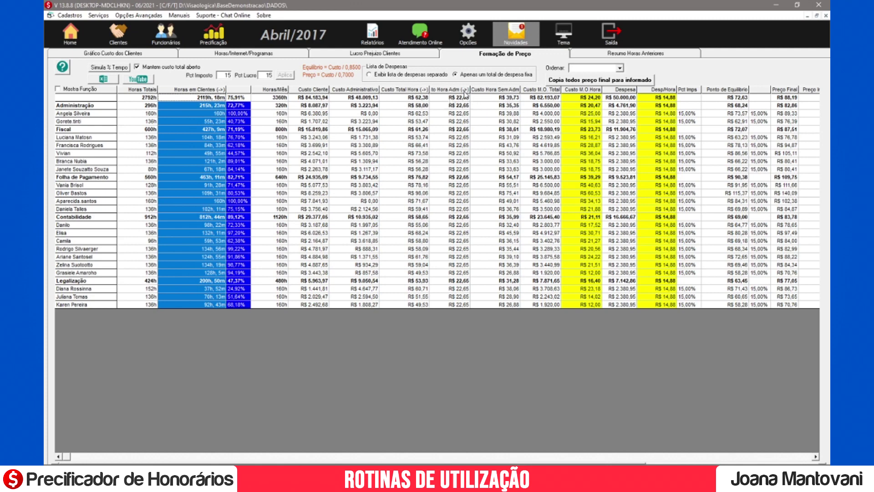
Widen the Complemento Hora Adm column and read its explanation, highlighting the part about dividing administrative cost by client hours
left_click_drag(470, 89, 496, 89)
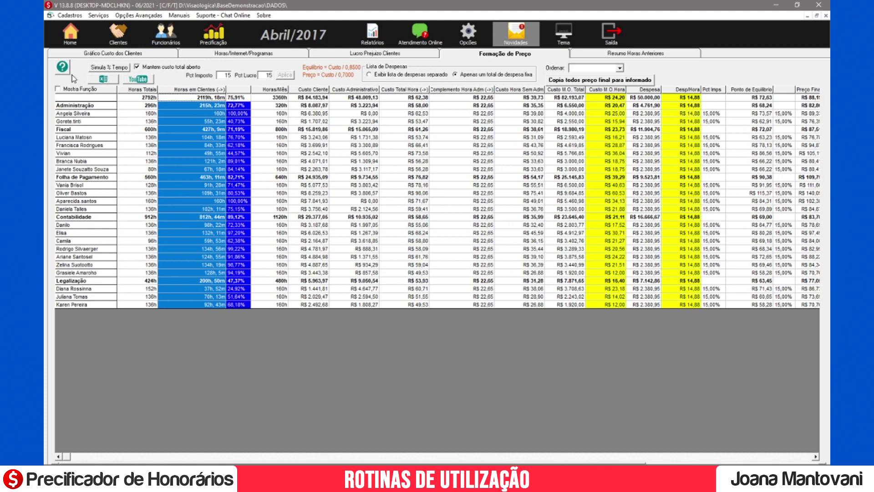
left_click(474, 91)
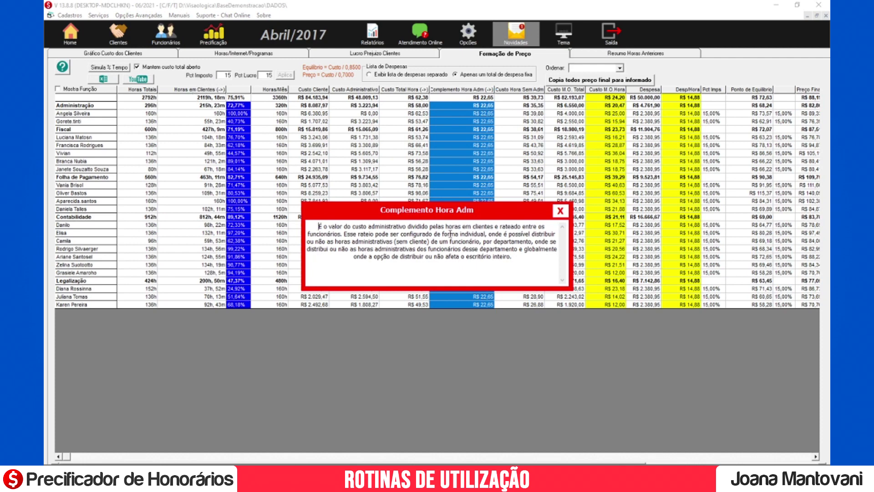
left_click_drag(344, 226, 502, 226)
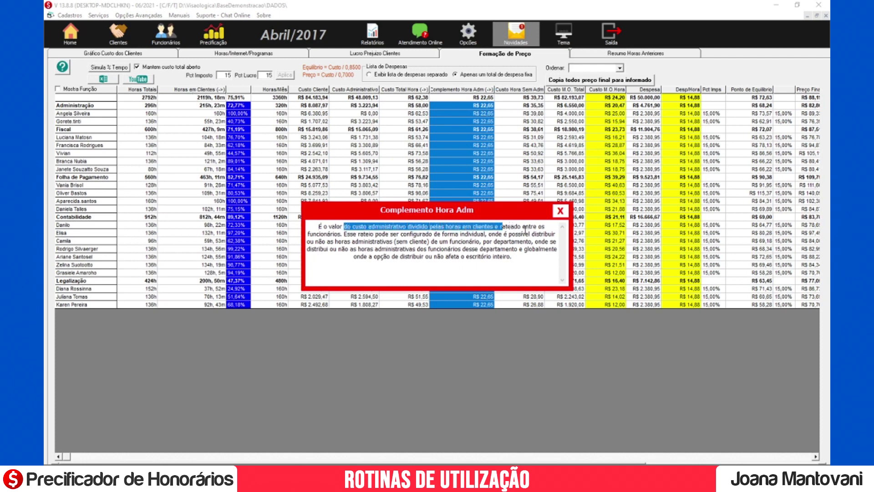
left_click(560, 210)
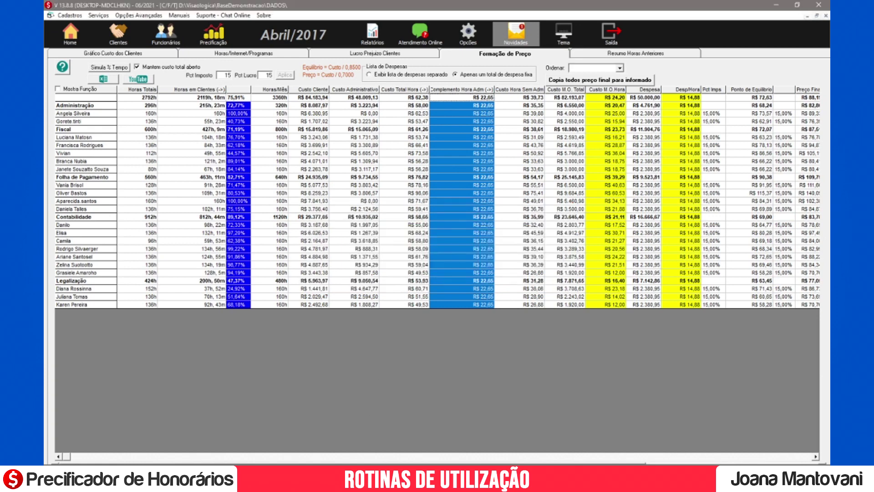
Open Calculator and Notepad and start the division in the blank note with 48009,13/
left_click(433, 484)
left_click(423, 483)
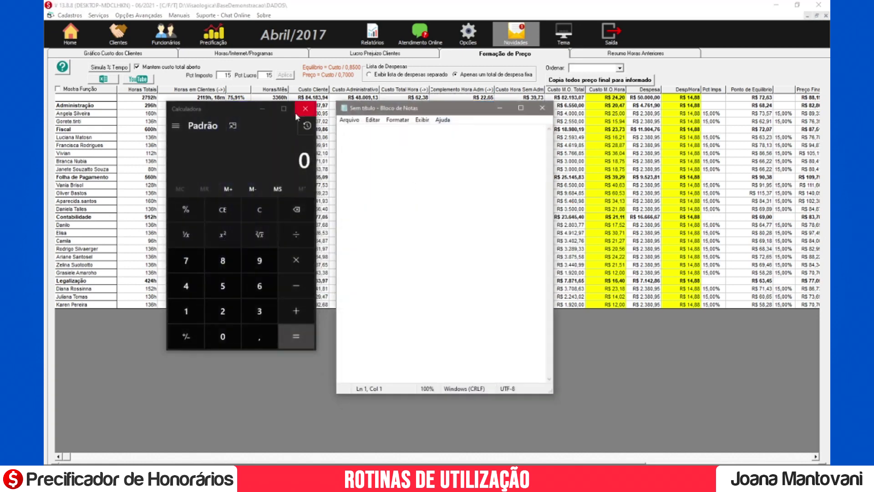
type("48009")
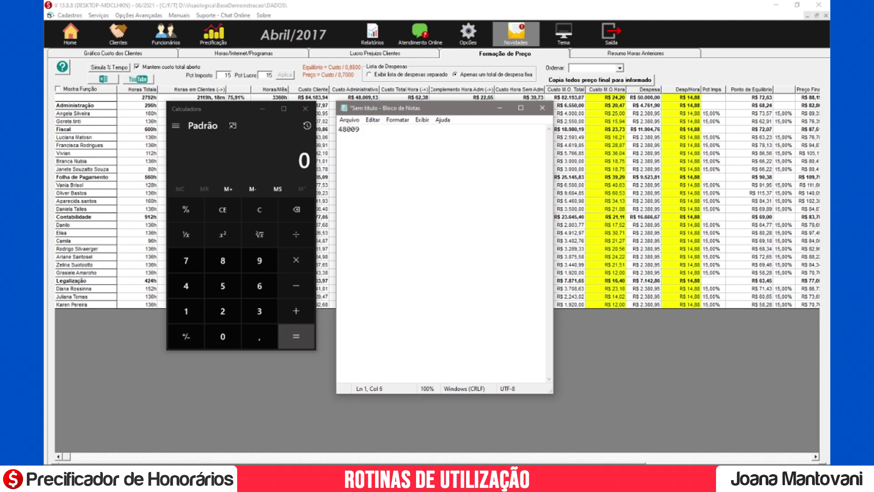
type(",13/")
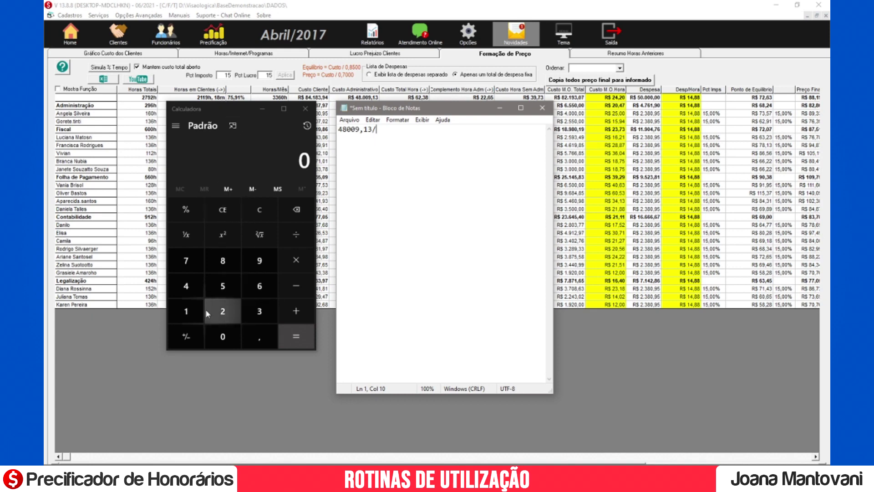
Calculate 18 ÷ 60 in Calculator and complete the Notepad division with 2119,3 =
left_click(186, 310)
left_click(217, 261)
left_click(296, 234)
left_click(266, 285)
left_click(229, 335)
left_click(295, 335)
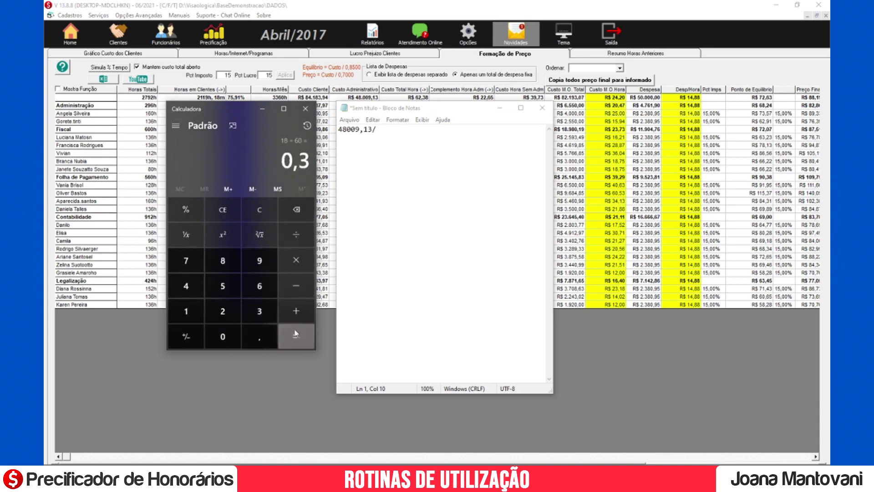
left_click(382, 129)
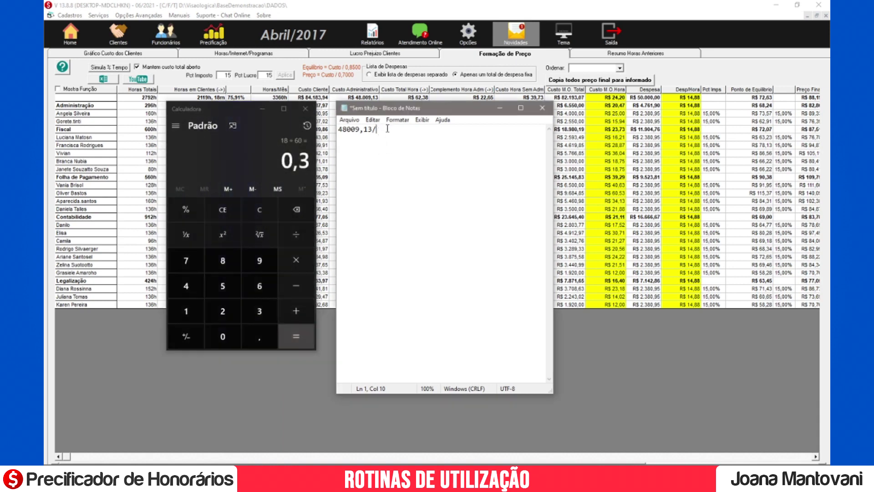
type("2119,3 =")
Calculate 48009,13 ÷ 2119,3 in Calculator and highlight the result up to its second decimal
left_click(194, 291)
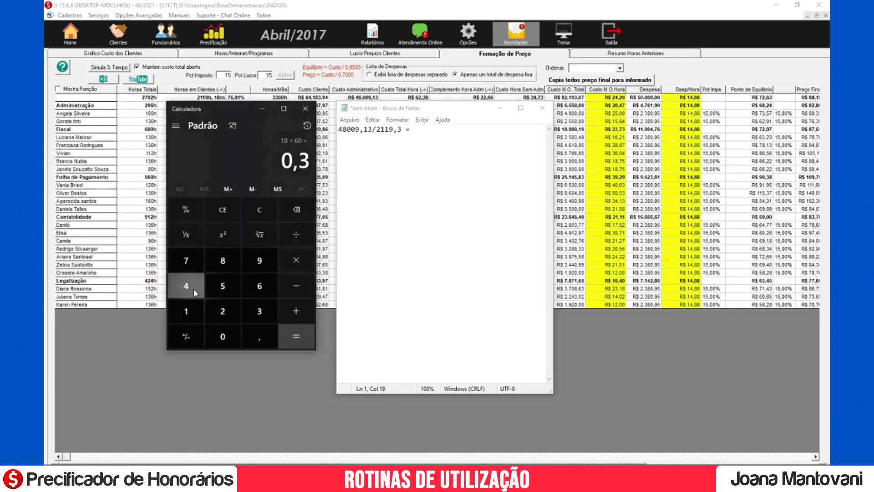
left_click(221, 261)
left_click(220, 336)
left_click(223, 332)
left_click(256, 267)
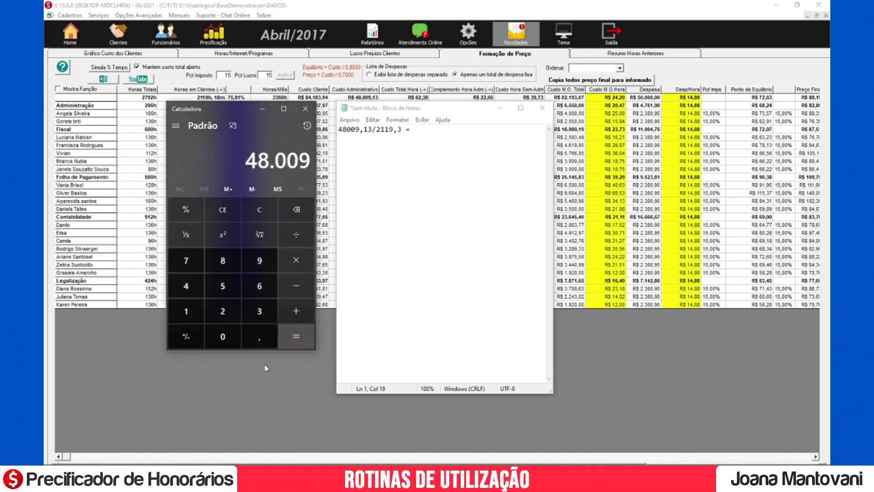
left_click(259, 336)
left_click(186, 314)
left_click(259, 313)
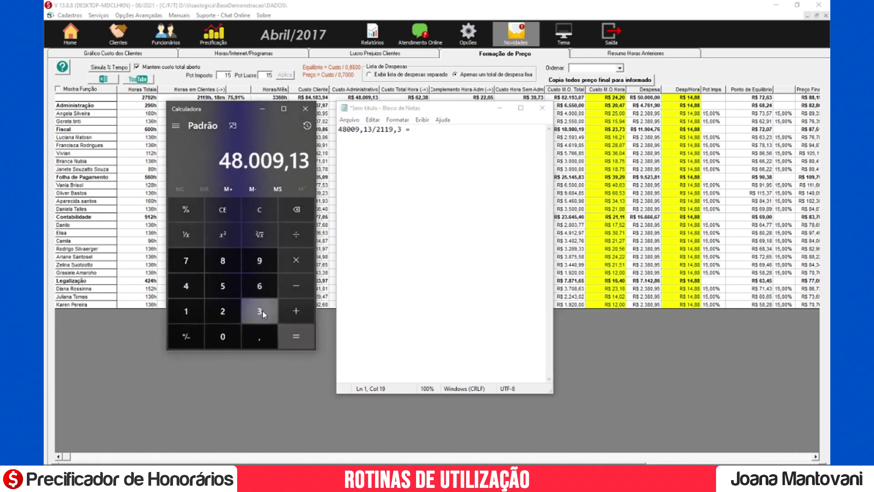
left_click(295, 236)
left_click(223, 311)
left_click(186, 311)
left_click(186, 311)
left_click(260, 260)
left_click(260, 335)
left_click(260, 311)
left_click(296, 336)
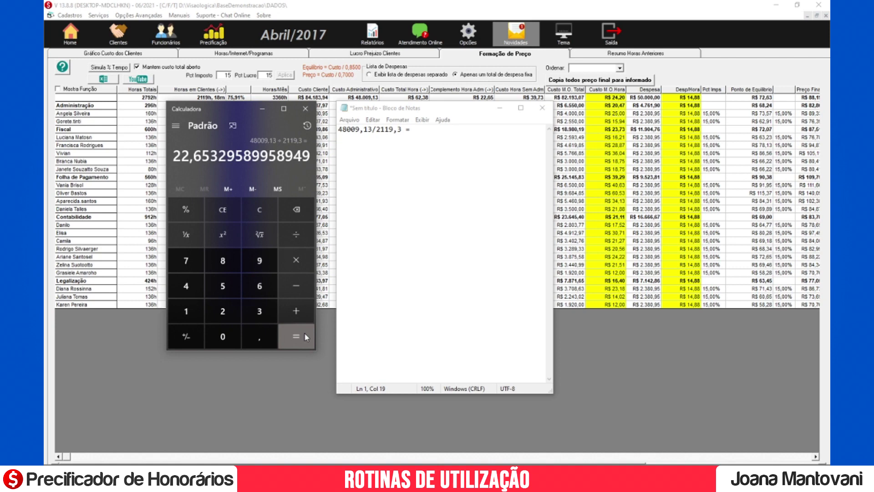
left_click_drag(174, 156, 210, 155)
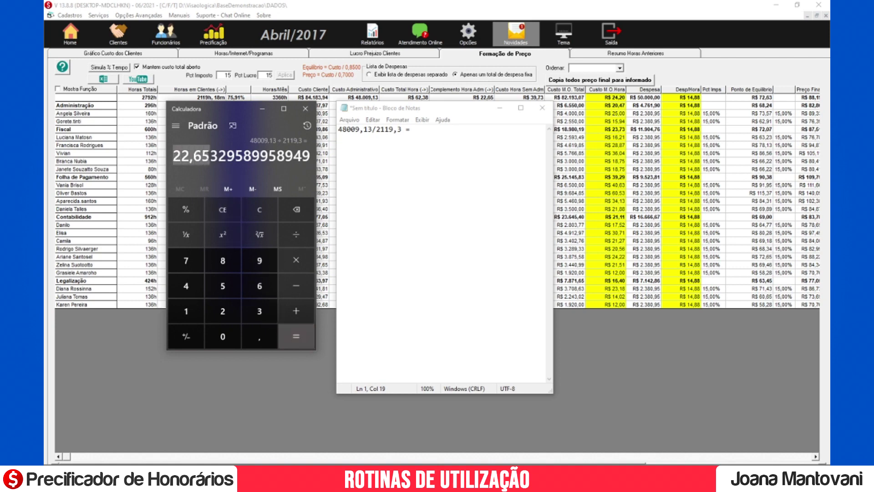
Move Notepad down to compare the result with the Complemento Hora Adm column, and minimize Notepad and Calculator
left_click(479, 110)
left_click_drag(479, 111, 479, 132)
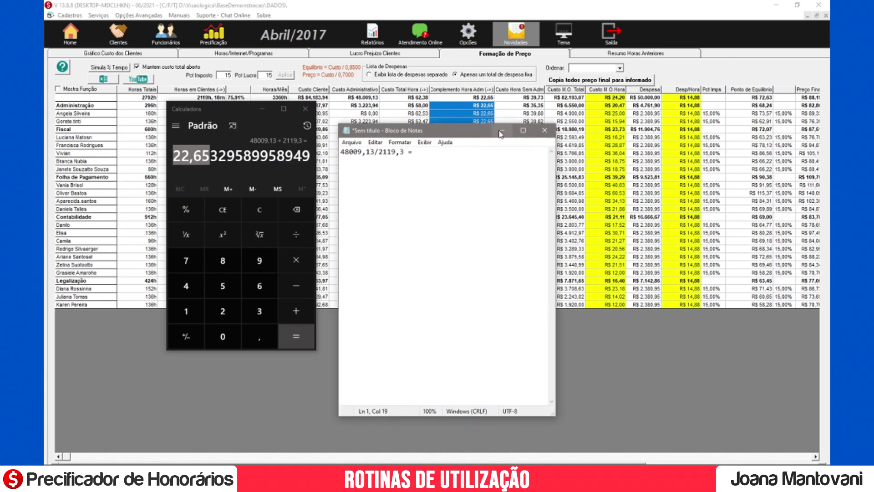
left_click(499, 131)
left_click(263, 107)
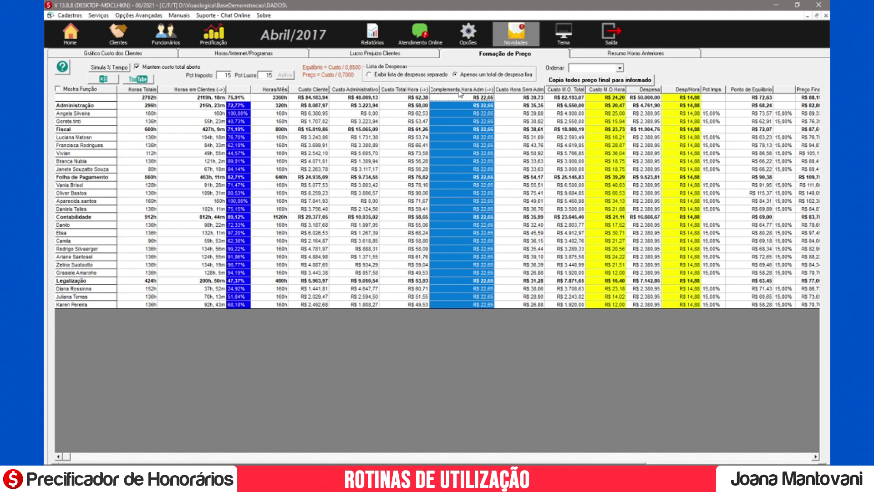
Expand Complemento Hora Adm into its global, department and employee components and widen the Complemento Global column
left_click(491, 91)
left_click_drag(536, 89, 551, 89)
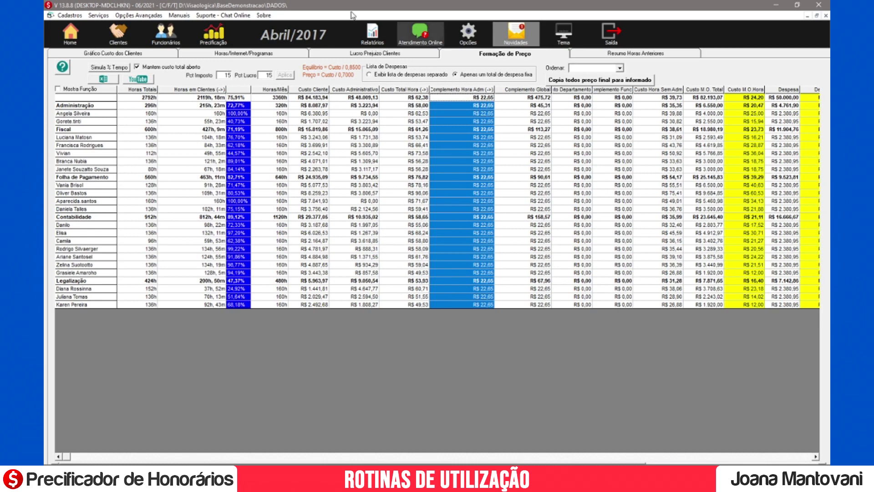
Review the general administrative cost distribution profile in the settings and return to Formação de Preço
left_click(474, 41)
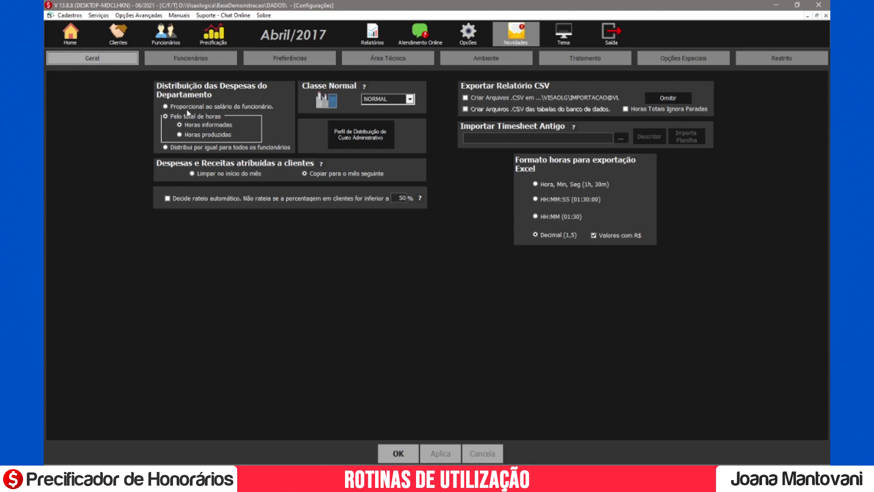
left_click(364, 138)
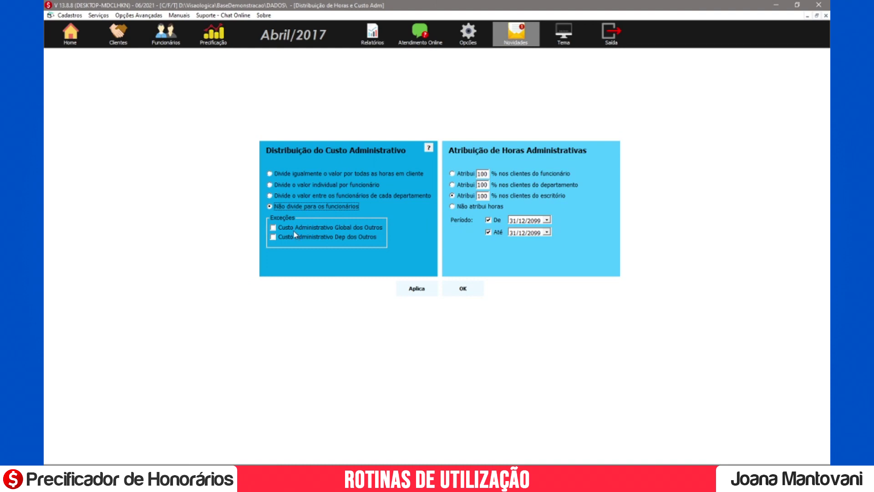
left_click(139, 15)
left_click(143, 37)
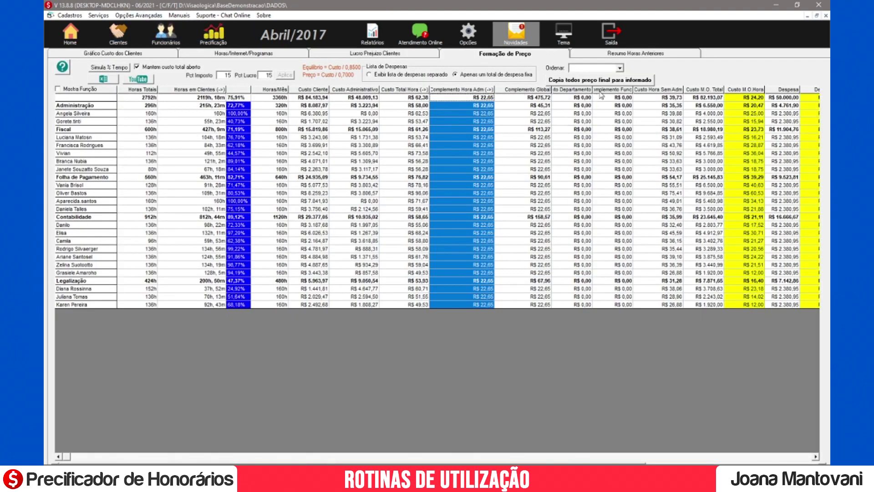
Widen the Complemento Departamento and Complemento Func columns until their full headings show
double_click(593, 91)
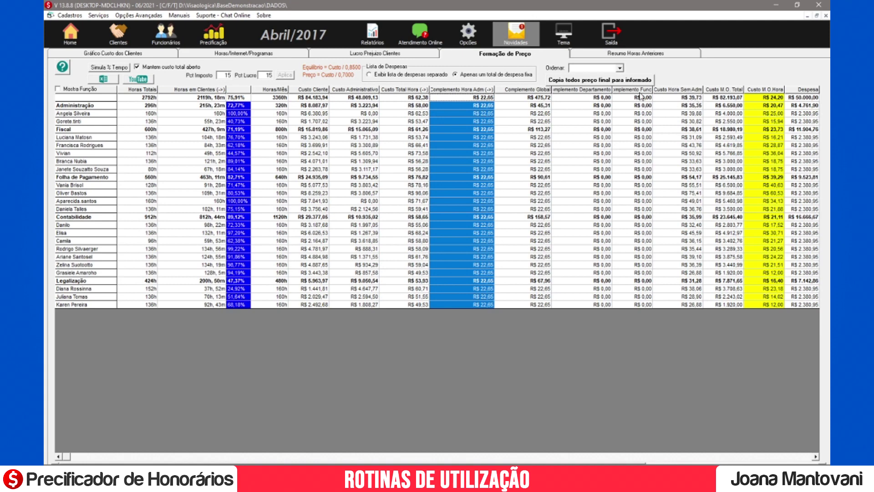
left_click_drag(654, 89, 683, 89)
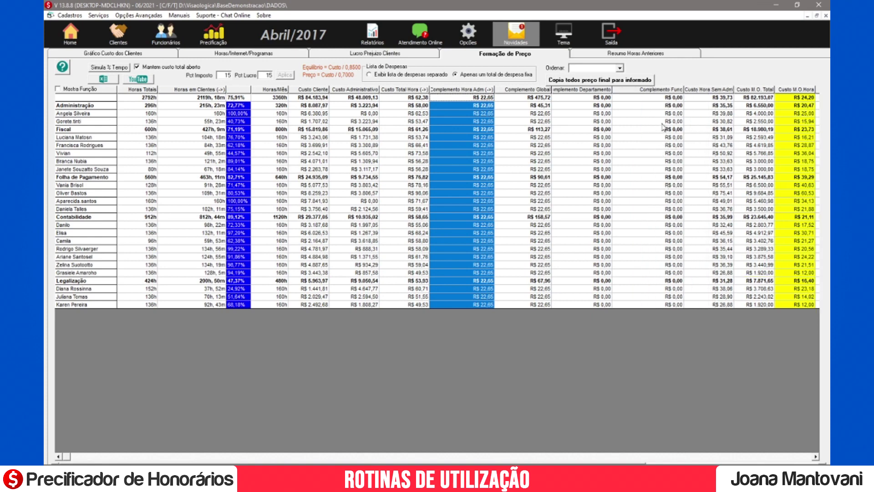
left_click_drag(612, 89, 622, 89)
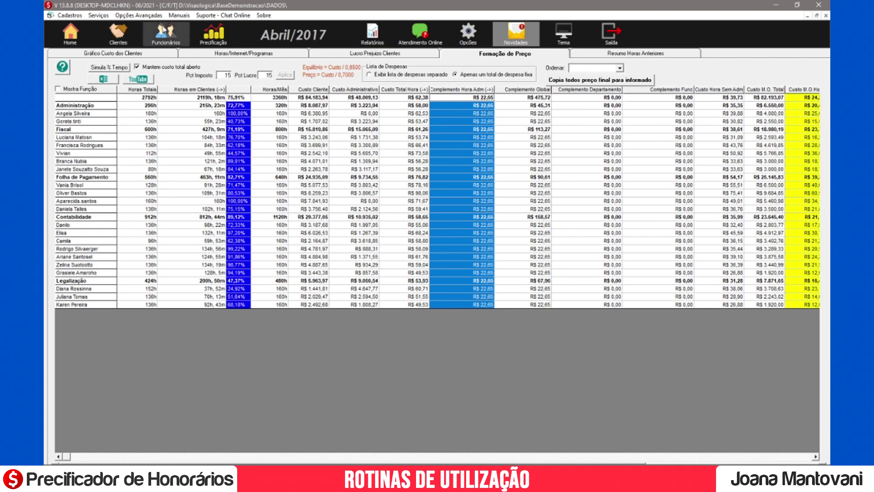
Open the employee list and sort it by department, ending in ascending order
left_click(164, 38)
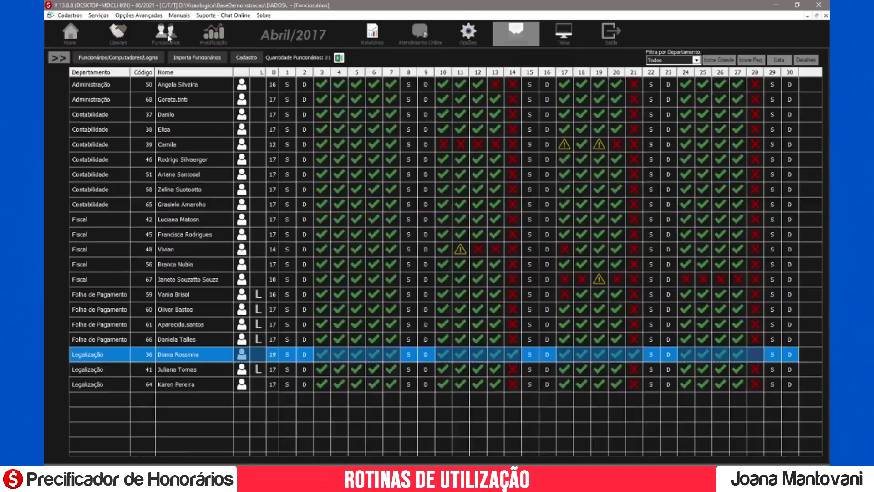
left_click(101, 74)
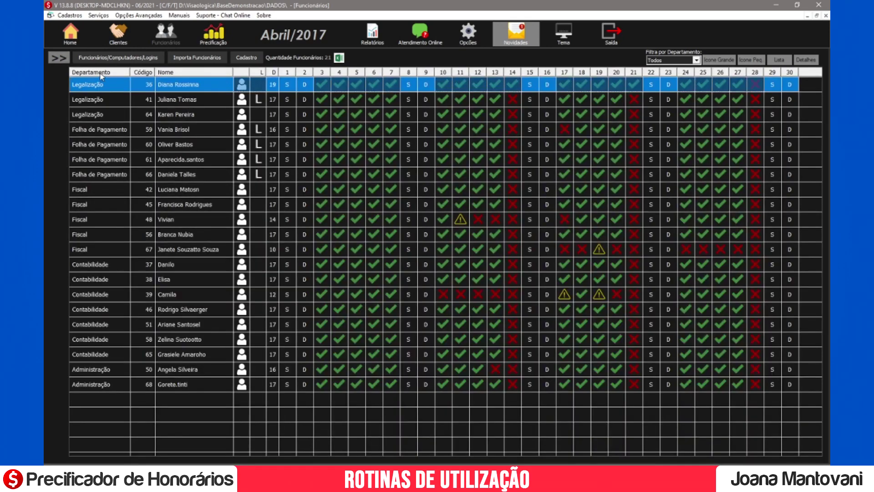
left_click(101, 74)
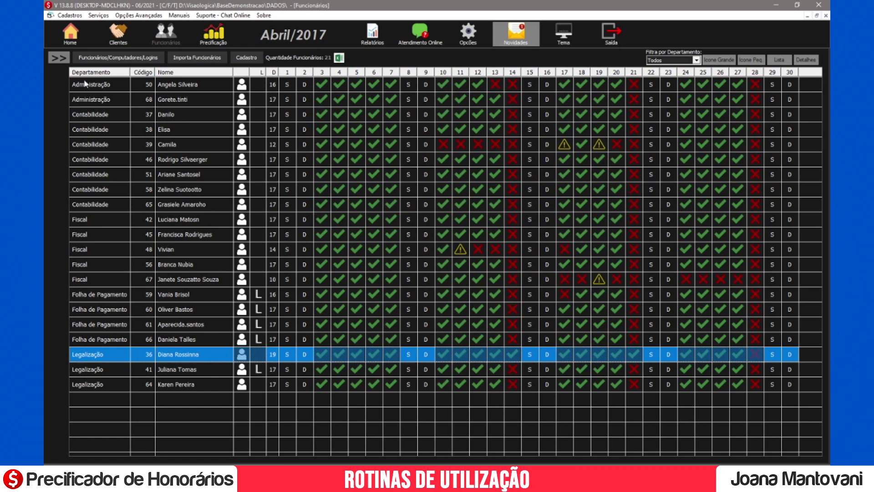
Set the Legalização cost centre's administrative cost distribution to "Divide o valor entre os funcionários de cada departamento" and apply it
left_click(72, 15)
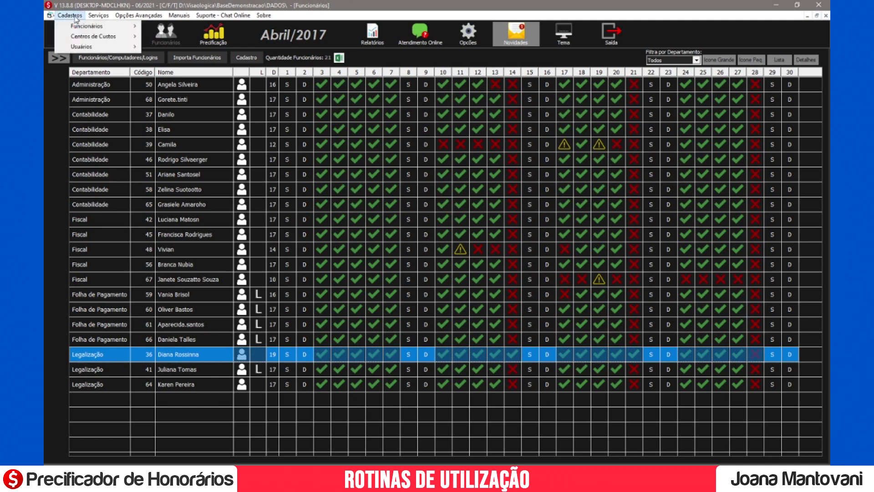
mouse_move(100, 37)
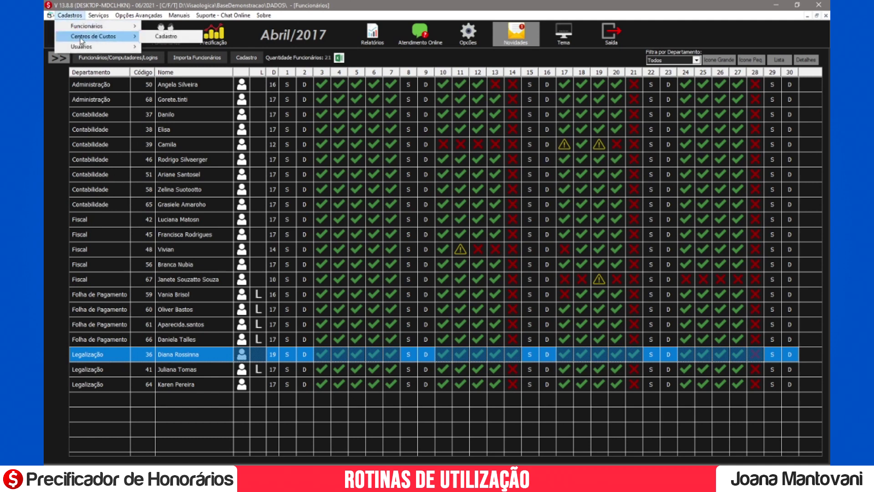
left_click(166, 37)
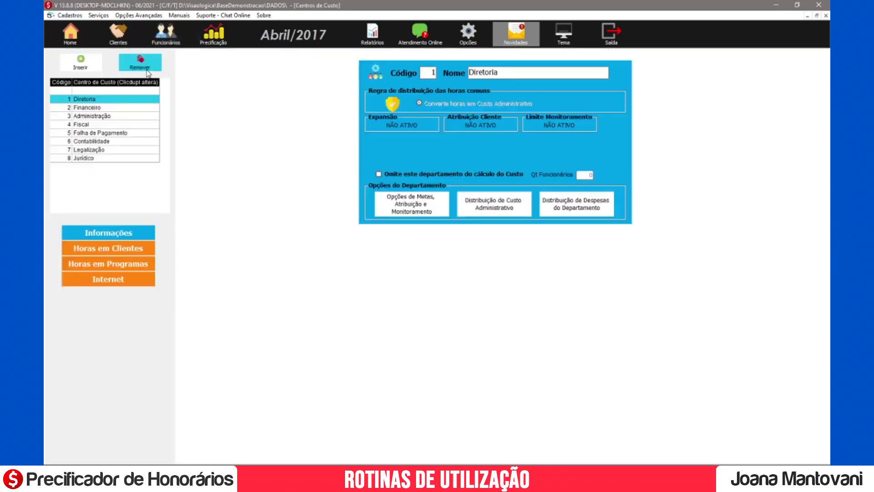
left_click(89, 150)
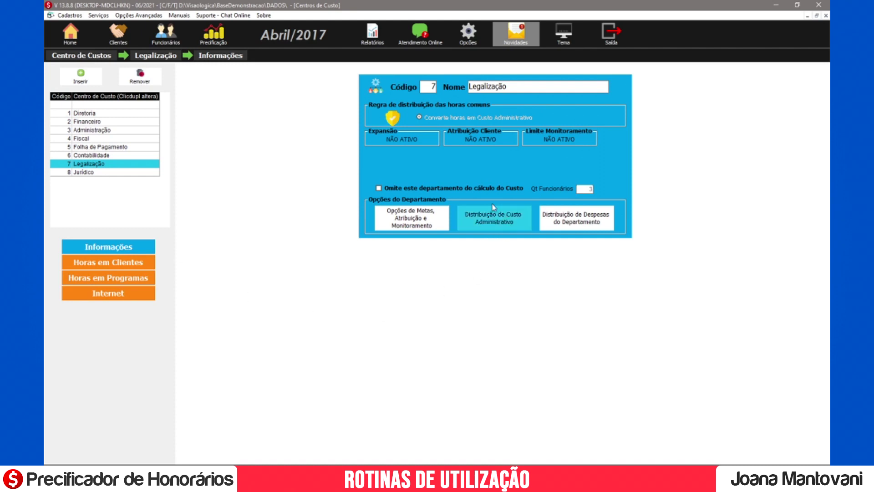
left_click(495, 222)
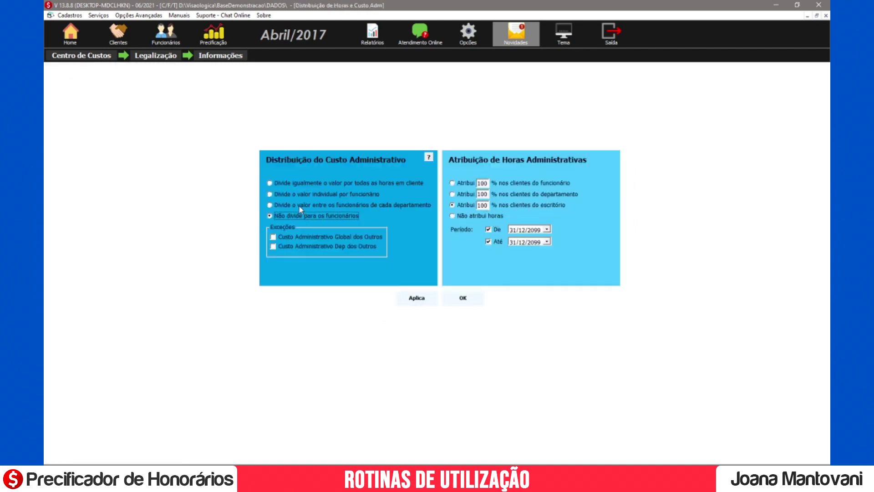
left_click(271, 206)
mouse_move(381, 206)
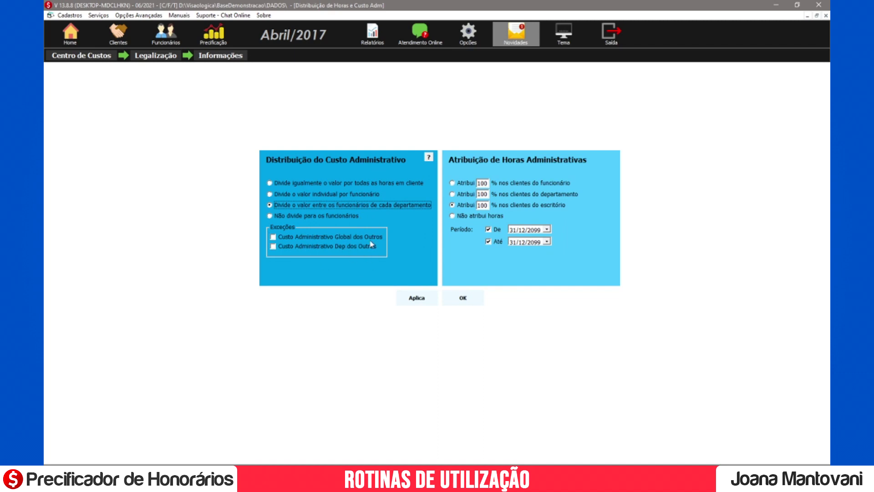
left_click(417, 299)
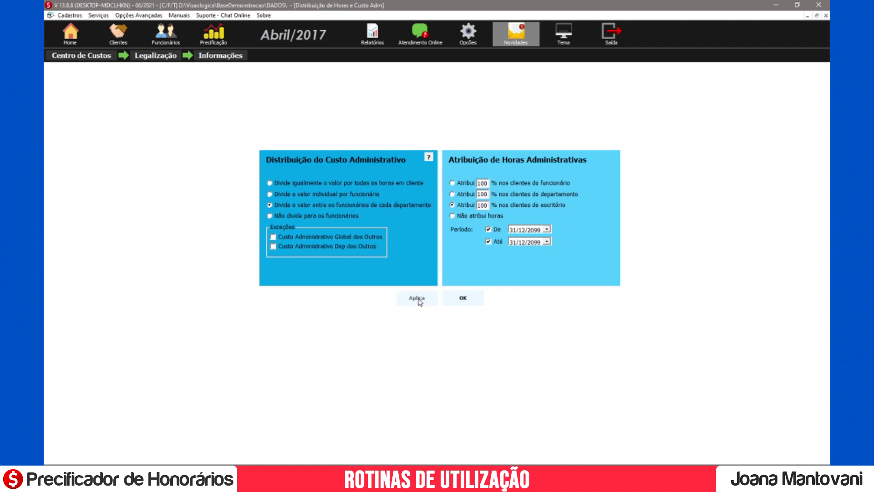
left_click(471, 302)
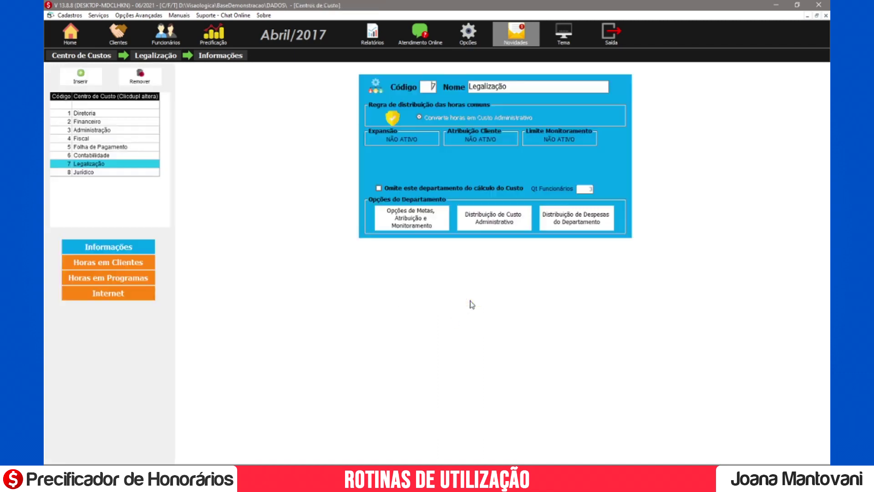
Propagate the expenses, with Valor da despesa and Critério de Rateio, to Maio/2017 and close the propagation dialog
left_click(100, 15)
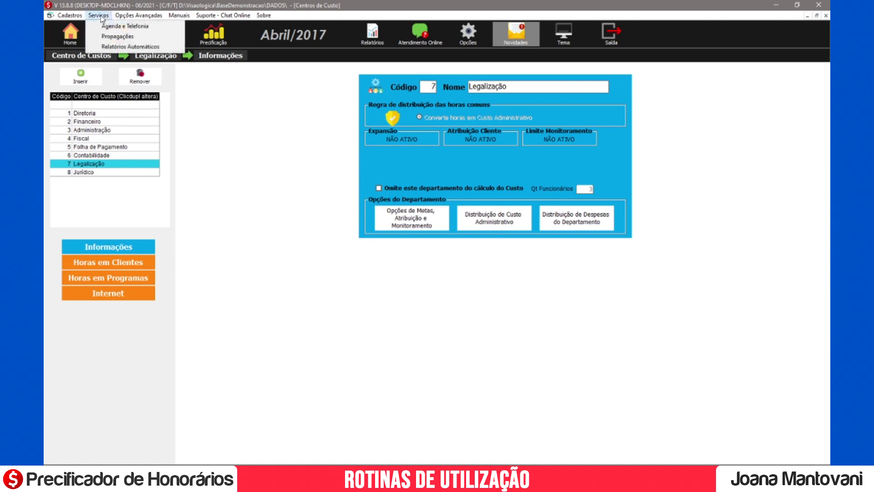
left_click(115, 36)
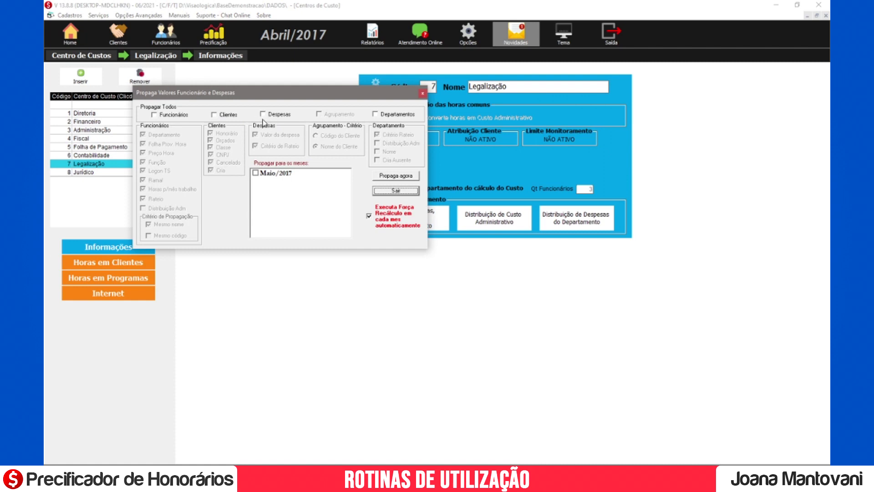
left_click(263, 114)
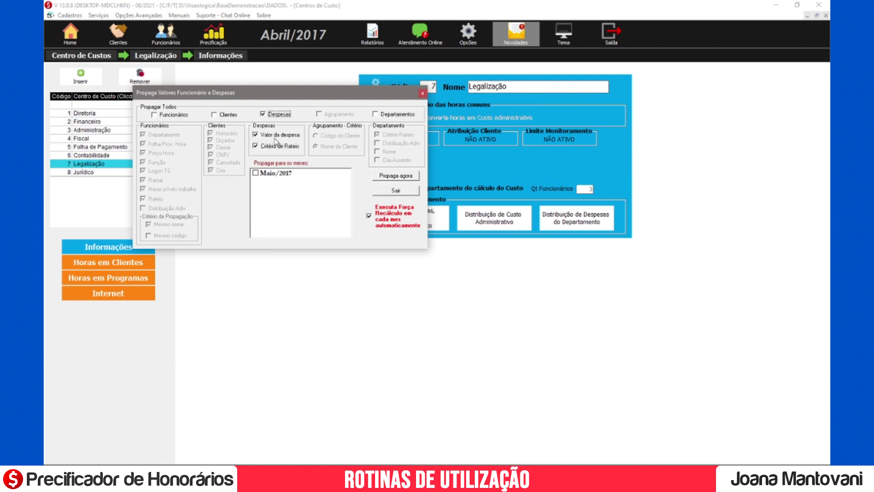
left_click(256, 173)
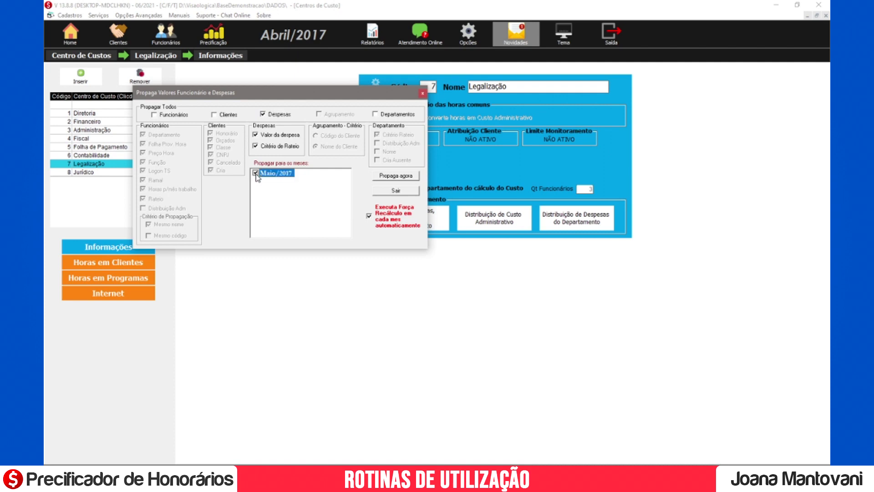
left_click(410, 176)
left_click(401, 273)
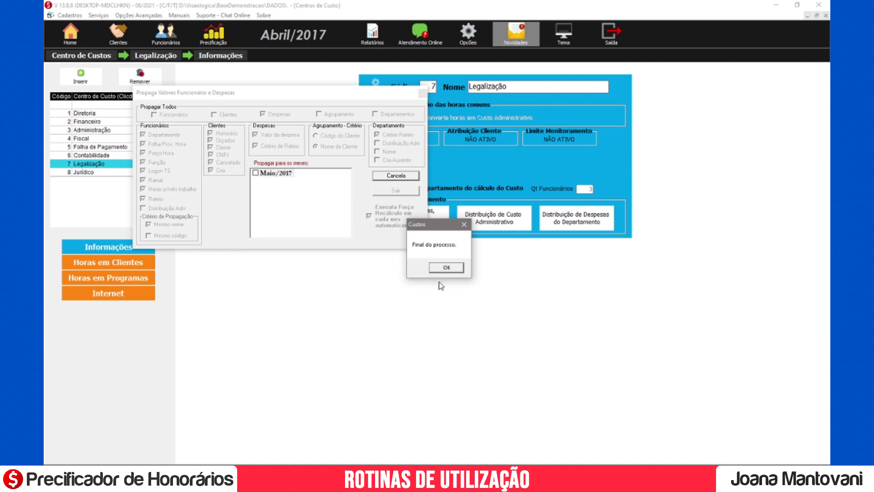
left_click(447, 267)
left_click(423, 93)
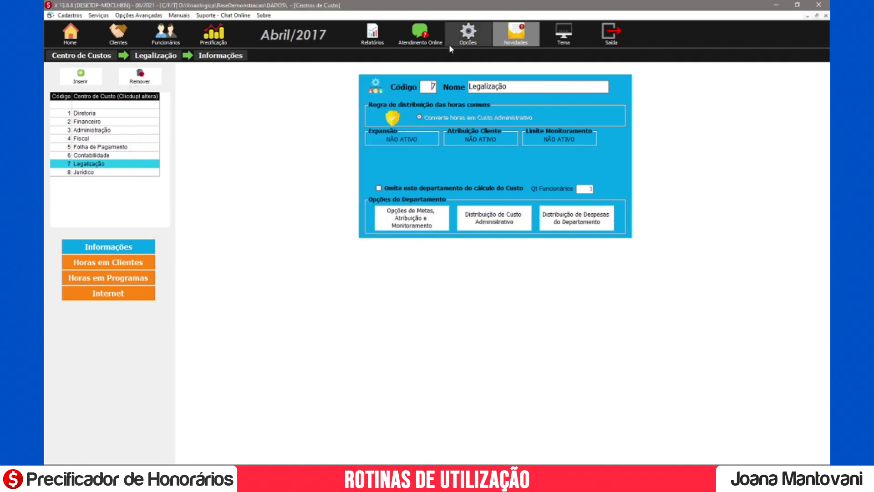
Run Força Recálculo from the Área Técnica settings and confirm it through to completion
left_click(466, 36)
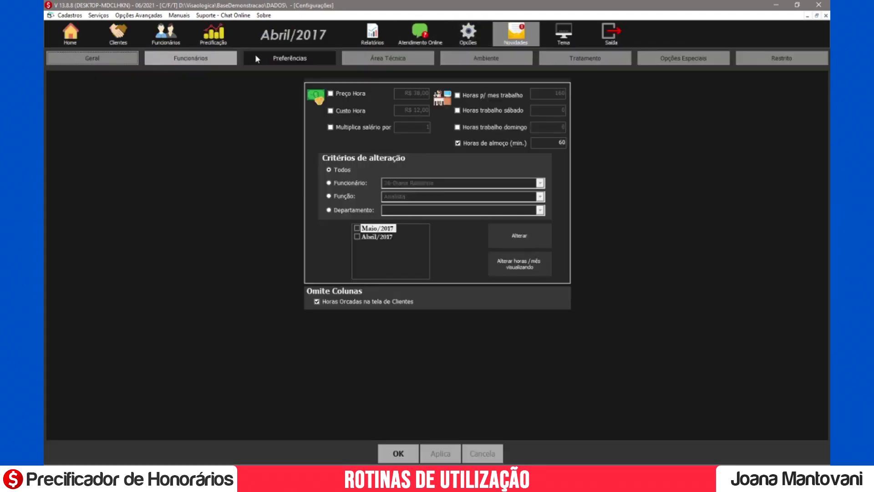
left_click(398, 59)
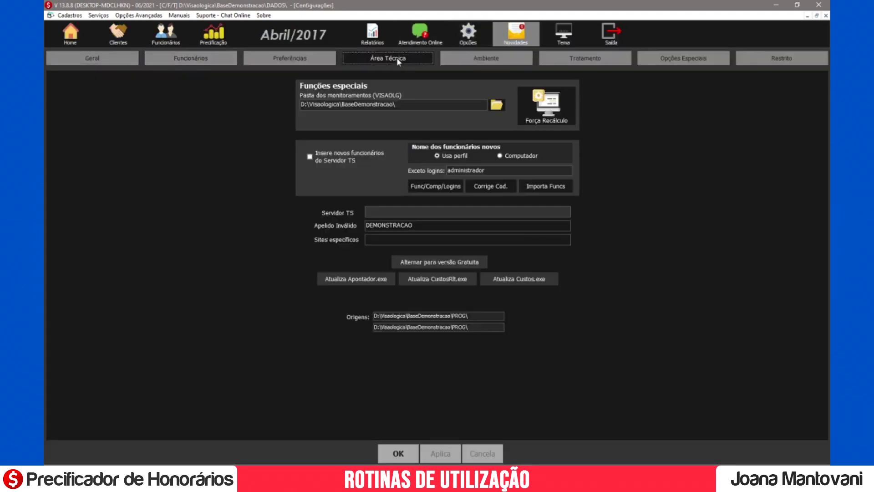
left_click(539, 113)
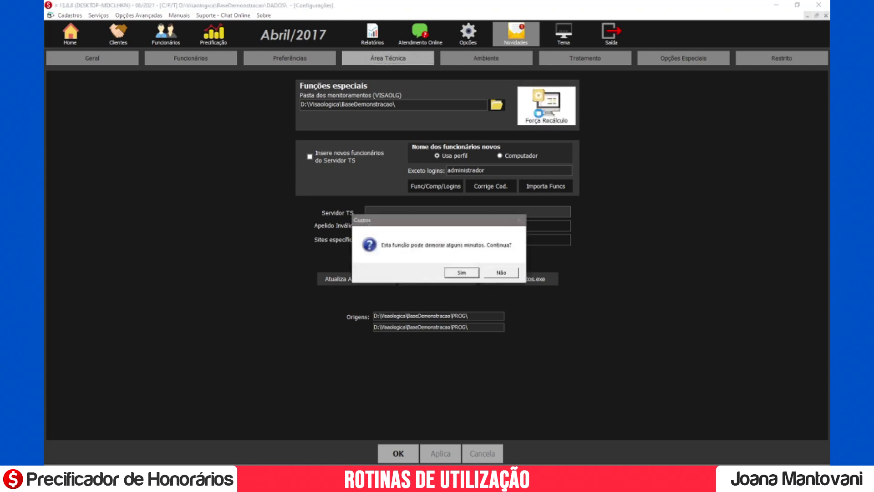
left_click(469, 272)
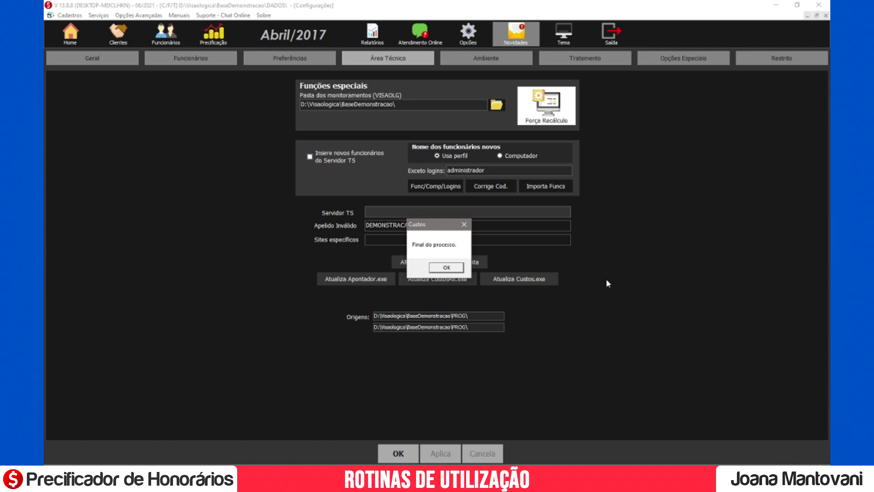
left_click(446, 268)
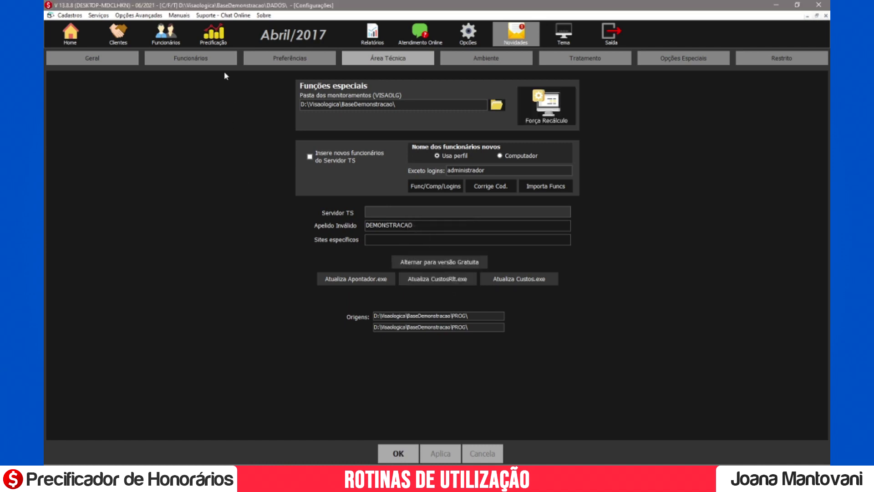
Return to Formação de Preço and highlight the Legalização department row
left_click(136, 17)
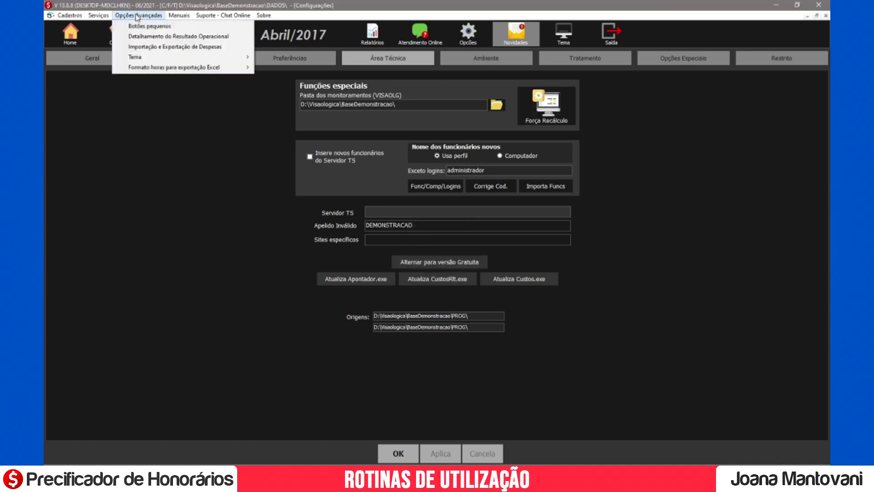
left_click(134, 36)
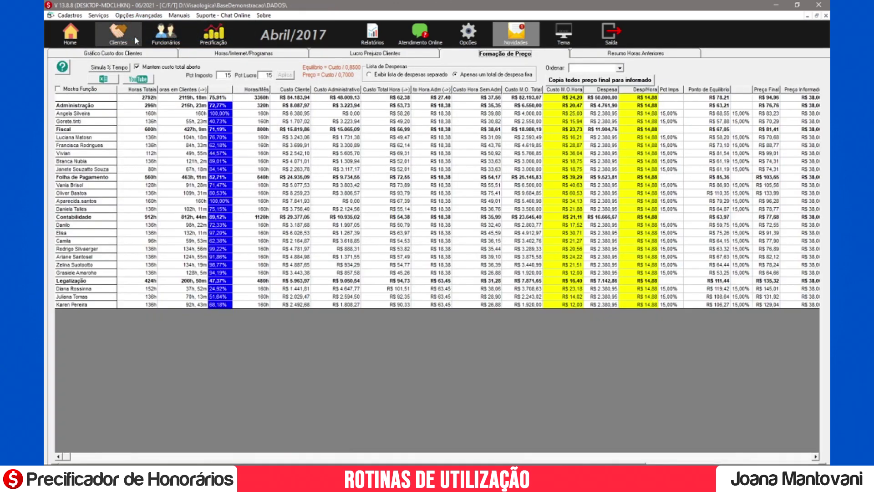
left_click(71, 275)
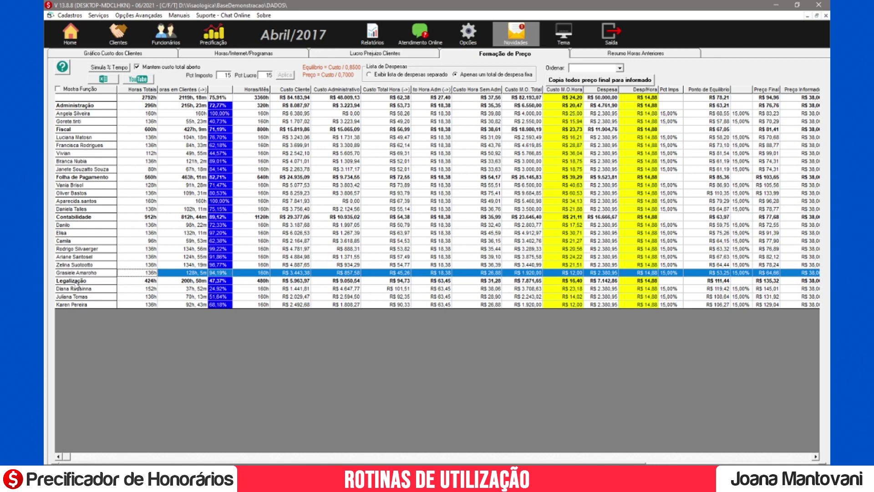
left_click(89, 282)
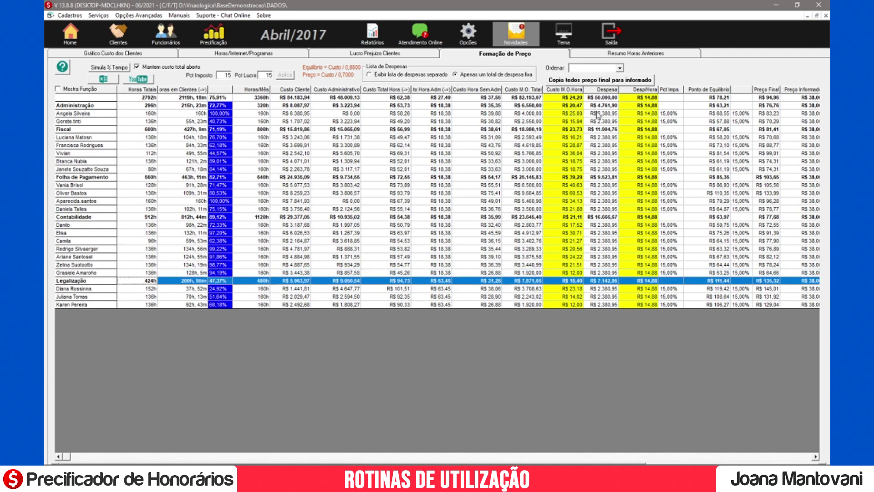
Expand Complemento Hora Adm into its global, department and employee components, and widen the Complemento Hora Adm and Complemento Global columns
left_click(465, 90)
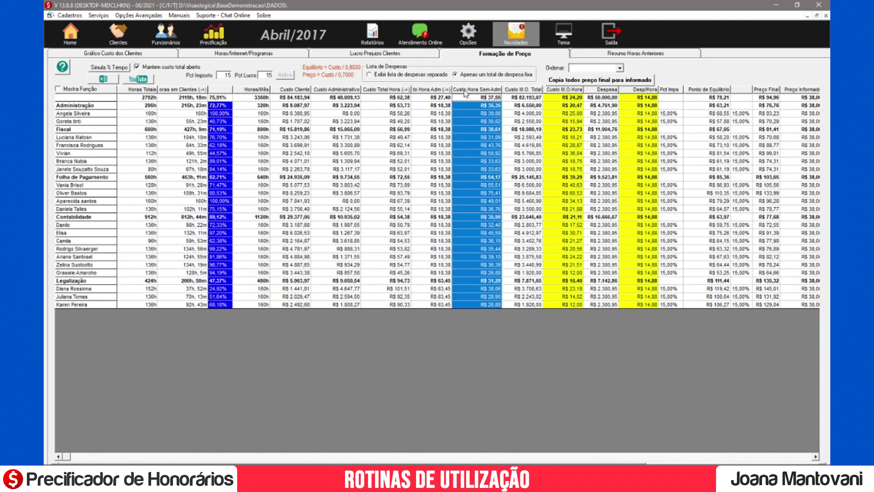
left_click(451, 92)
left_click_drag(453, 93, 481, 93)
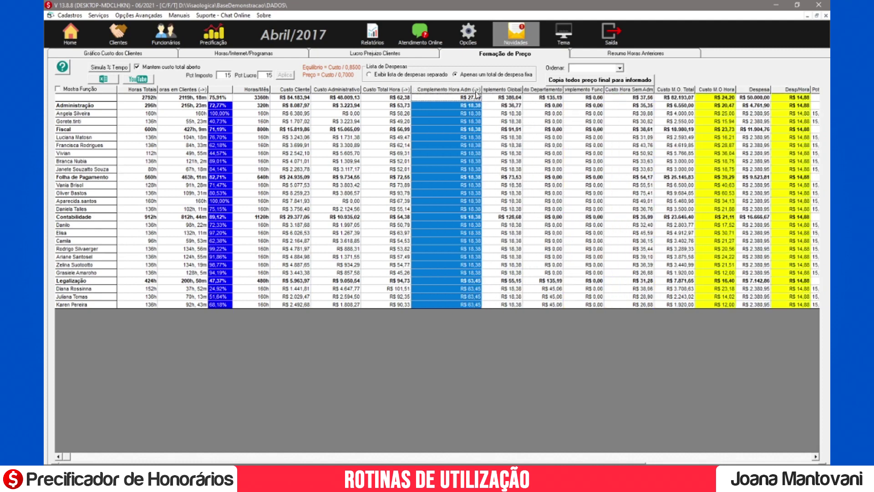
left_click(476, 91)
left_click(475, 91)
left_click_drag(522, 91, 545, 91)
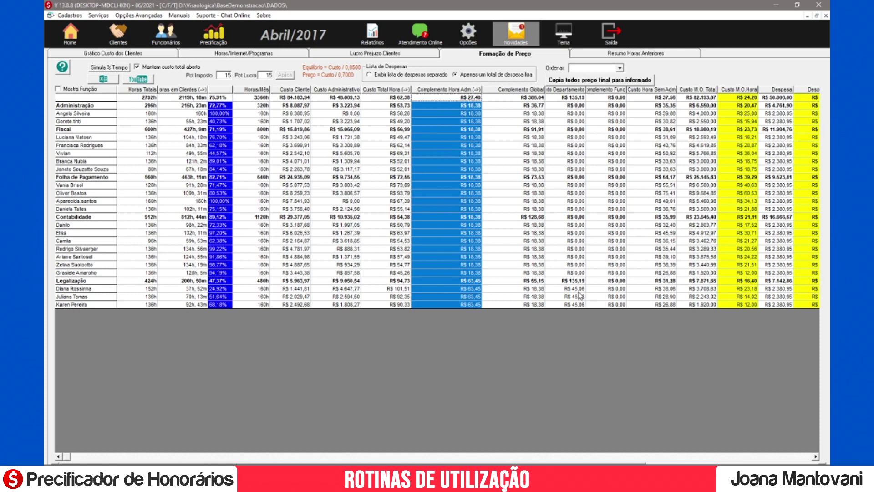
Widen the Complemento Departamento column and open the Perfil de Distribuição de Custo Administrativo of the first Administração employee
left_click_drag(586, 90, 603, 89)
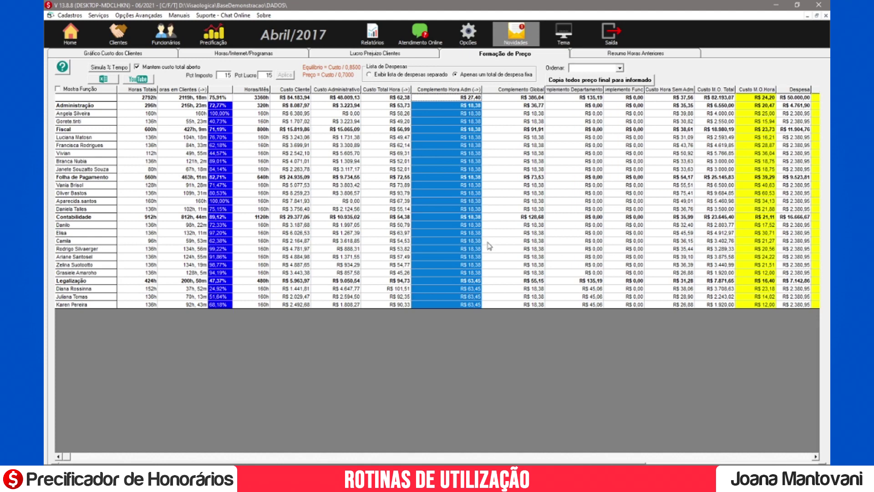
left_click(164, 39)
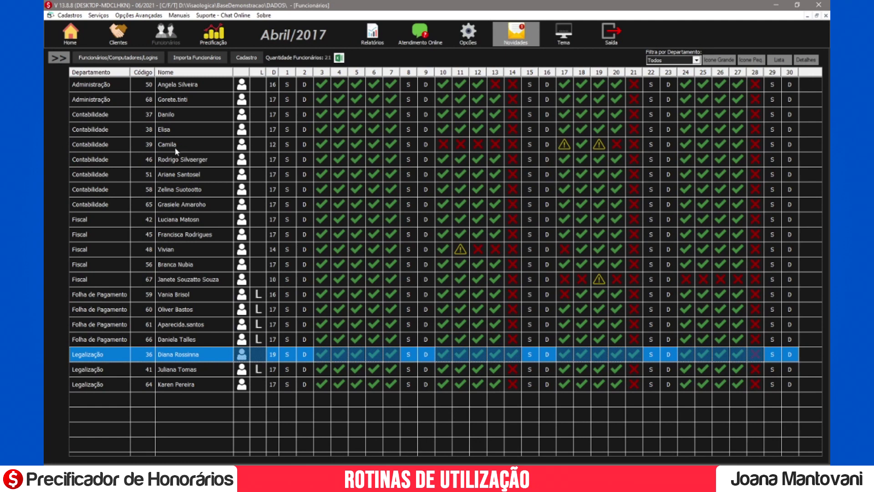
double_click(186, 84)
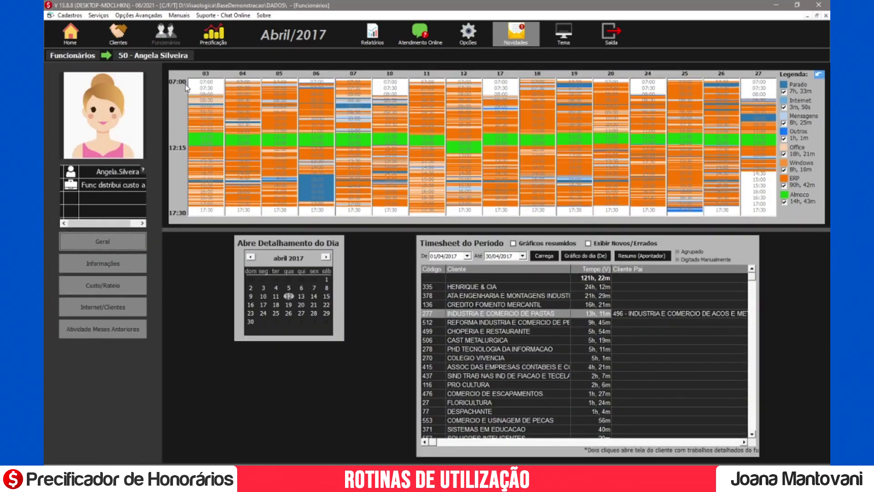
left_click(106, 289)
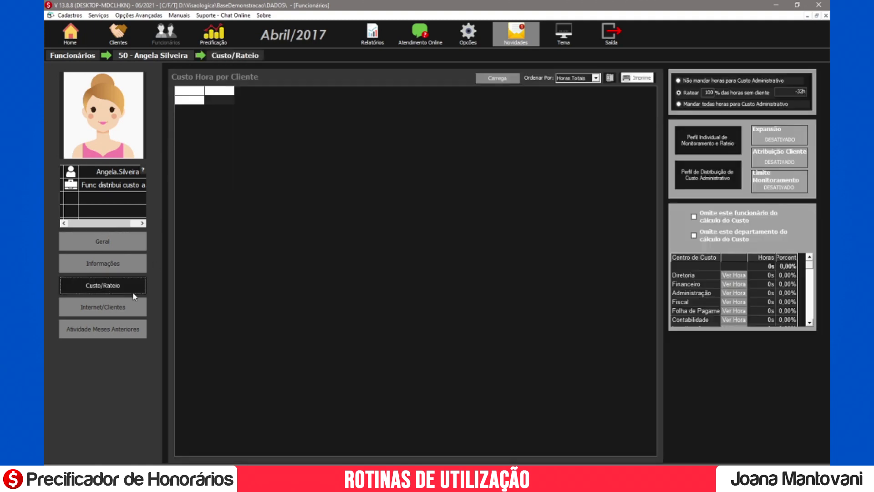
left_click(706, 175)
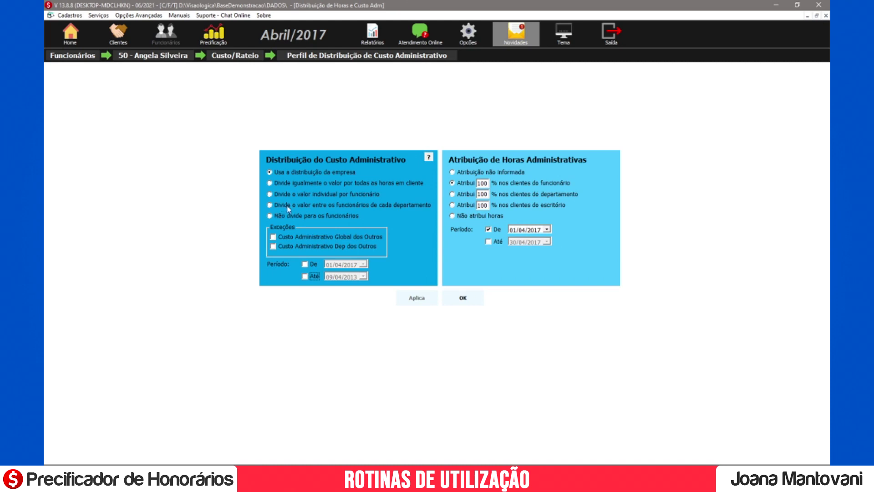
Apply Divide o valor individual por funcionário to this employee, with the exception Custo Administrativo Global dos Outros and a period starting 01/04/2017
left_click(271, 195)
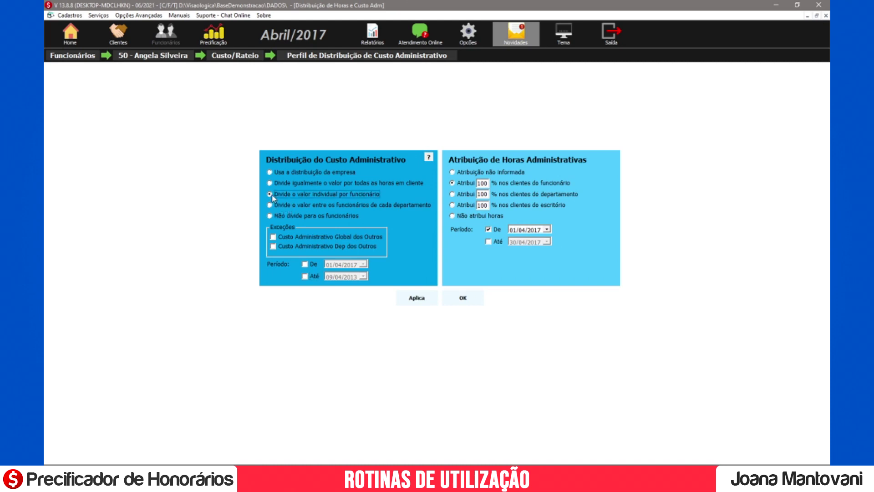
left_click(273, 237)
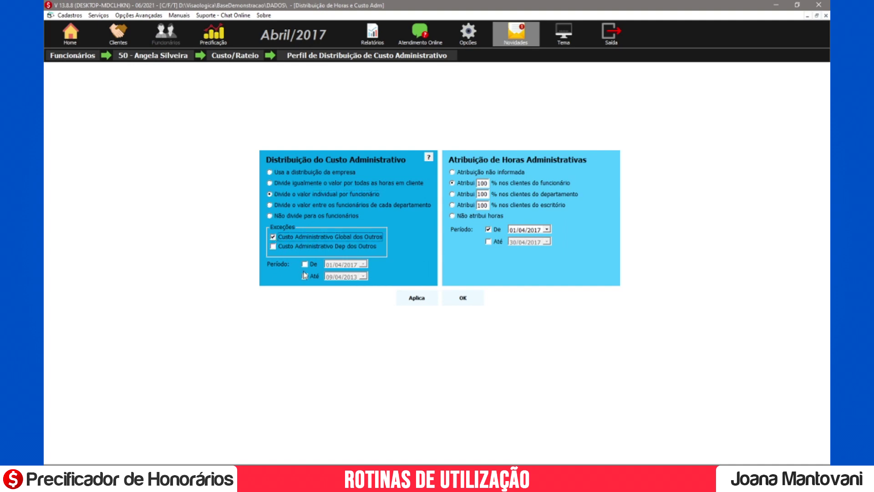
left_click(305, 264)
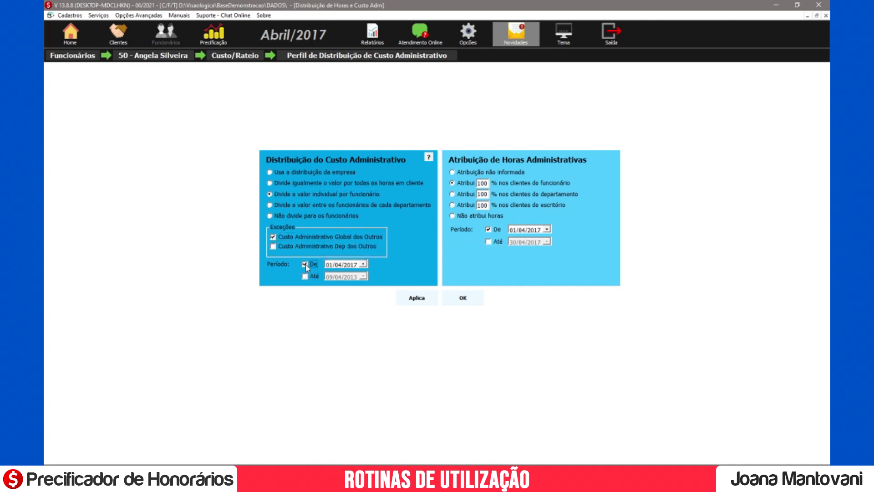
left_click(307, 265)
left_click(423, 304)
left_click(458, 304)
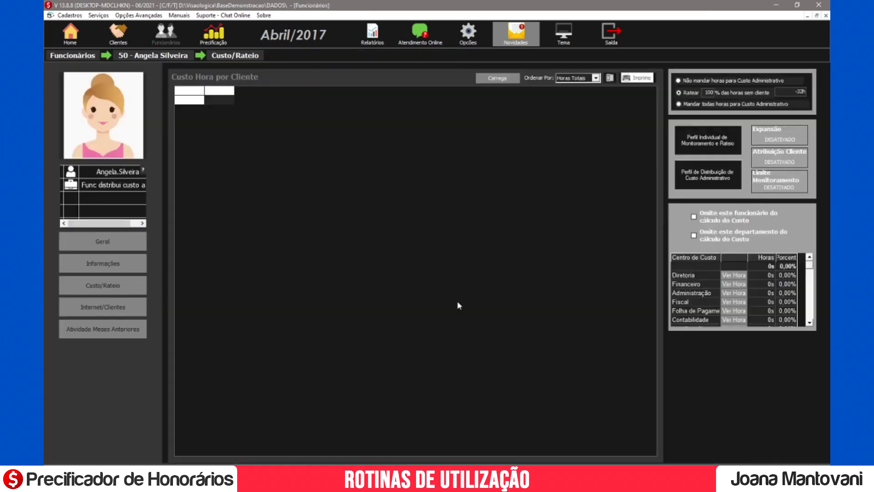
Run Força Recálculo from the Área Técnica settings and confirm it
left_click(467, 38)
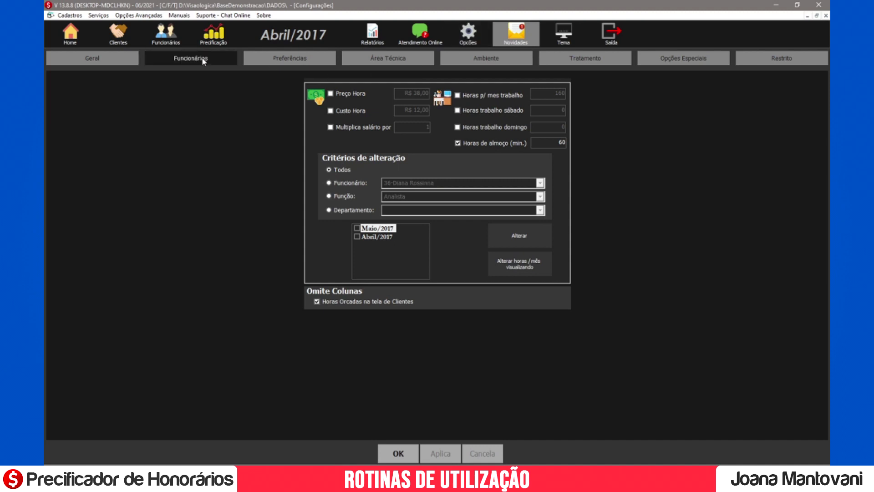
left_click(400, 61)
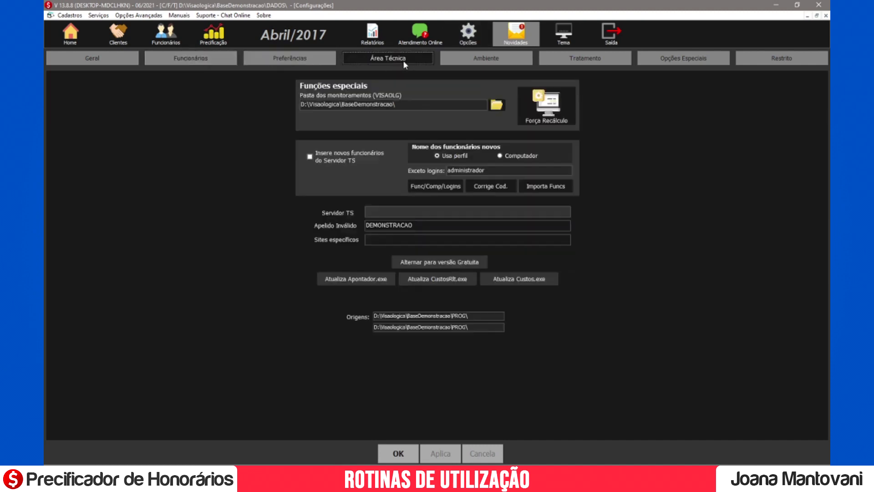
left_click(556, 106)
left_click(464, 271)
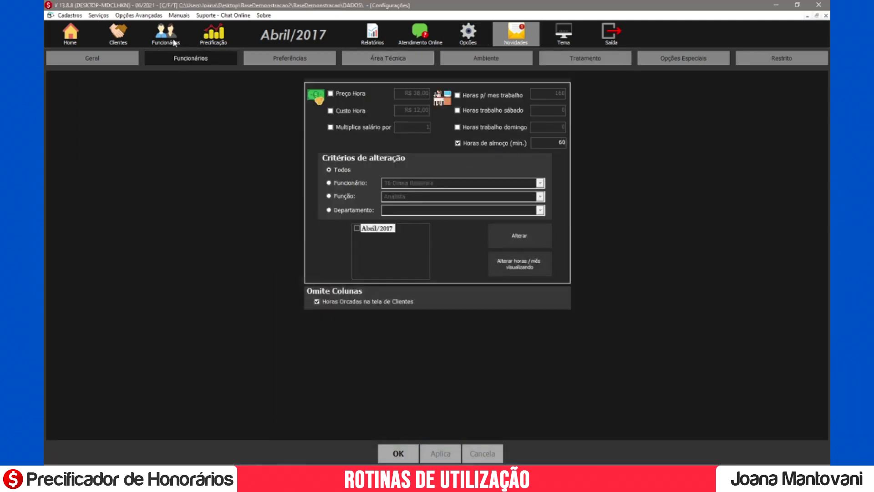
Return to Formação de Preço, highlight the first Administração employee's row, and widen and expand the Complemento Hora Adm column
left_click(138, 15)
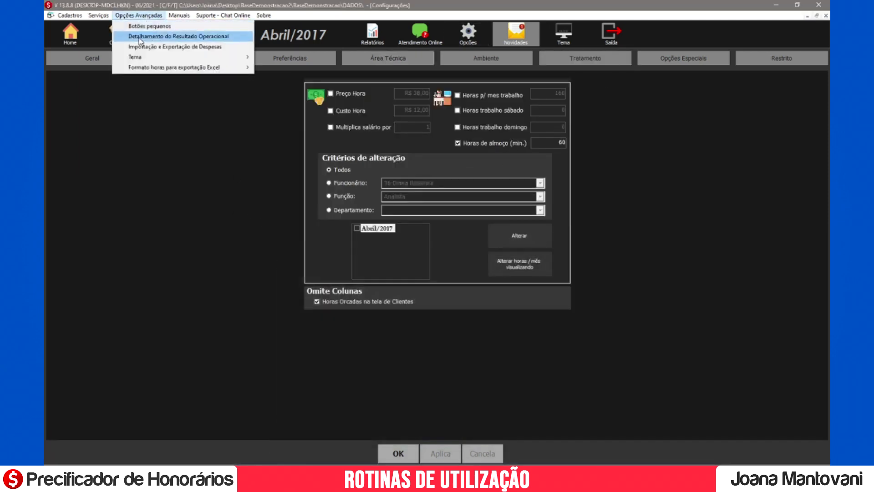
left_click(139, 37)
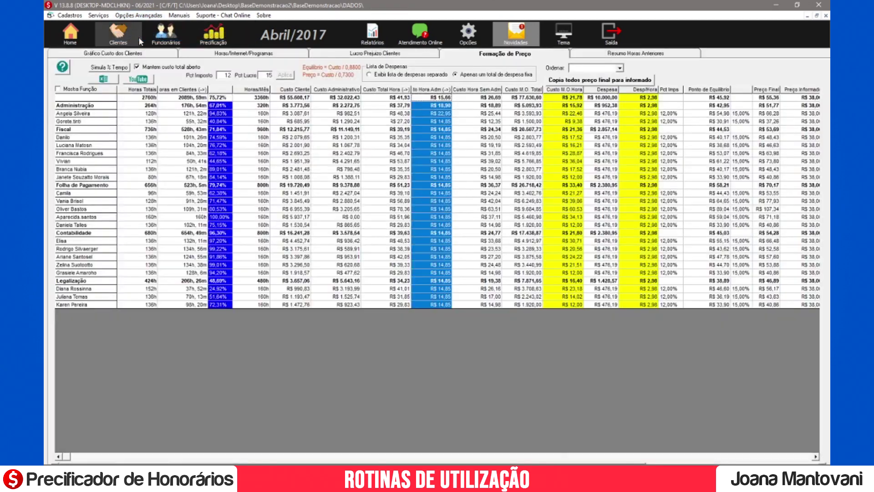
left_click(82, 115)
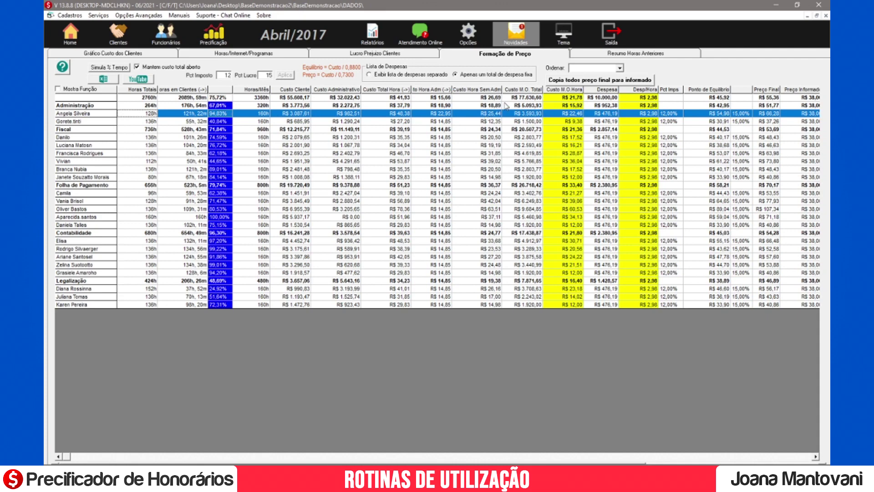
left_click_drag(452, 90, 472, 91)
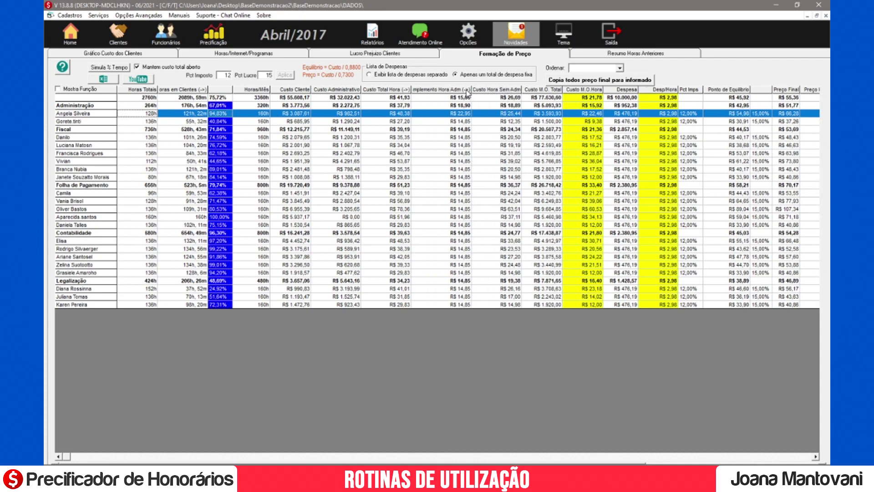
left_click(468, 90)
left_click_drag(595, 90, 602, 90)
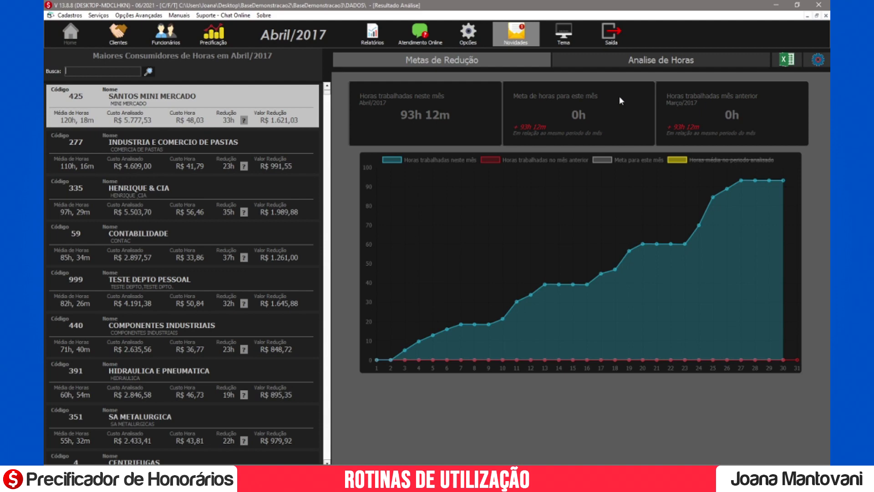
Open the company-wide Perfil de Distribuição de Custo Administrativo and examine the Atribuição de Horas Administrativas percentages
left_click(468, 33)
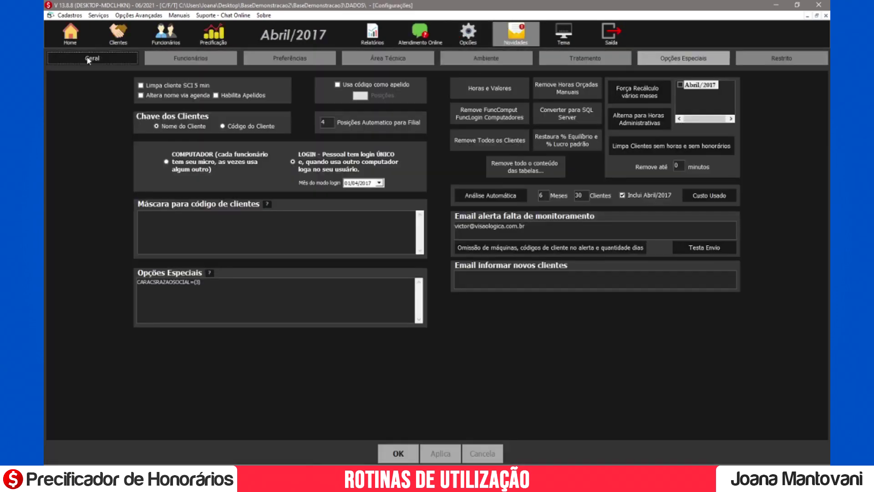
left_click(97, 61)
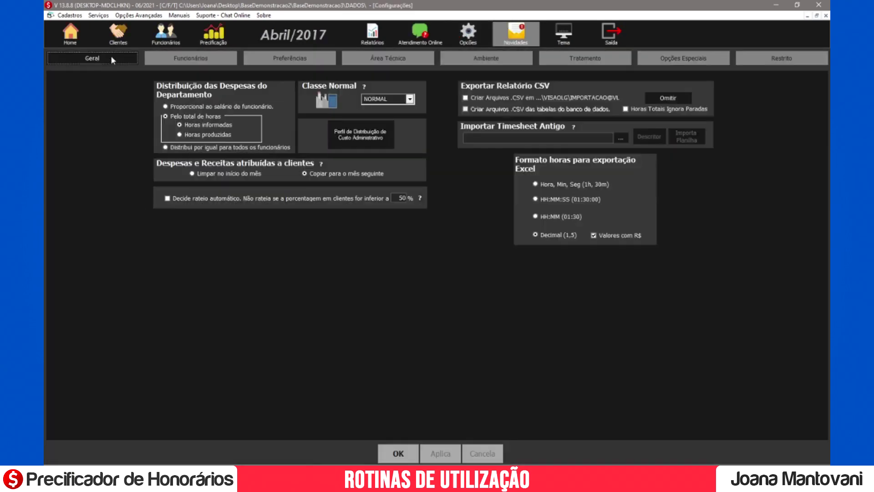
left_click(373, 138)
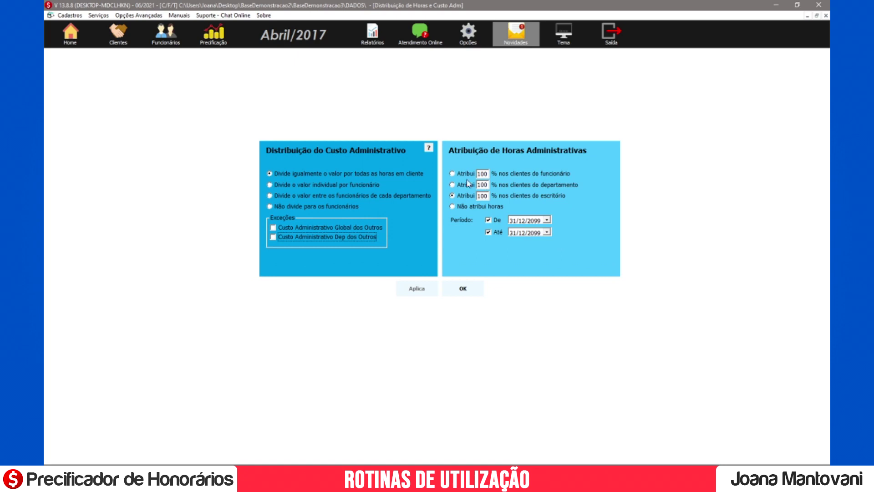
double_click(482, 173)
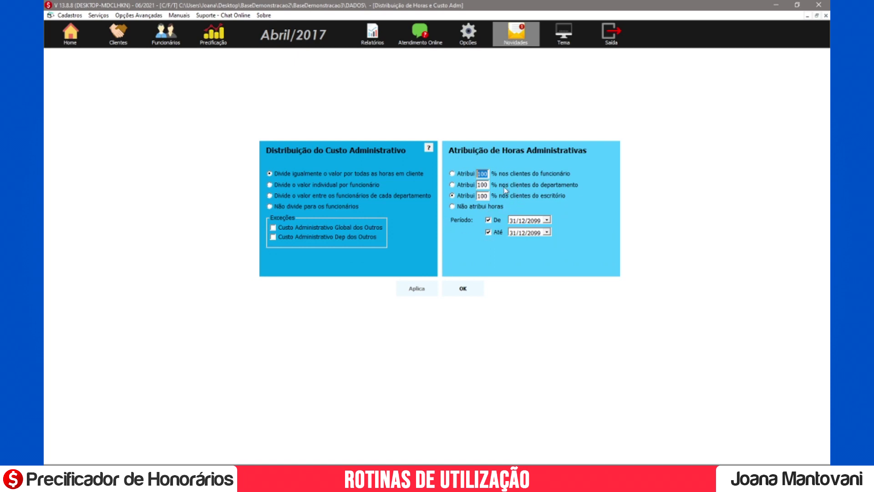
Return to Formação de Preço and highlight the Legalização department row and its first employee to examine their Horas em Clientes
left_click(135, 17)
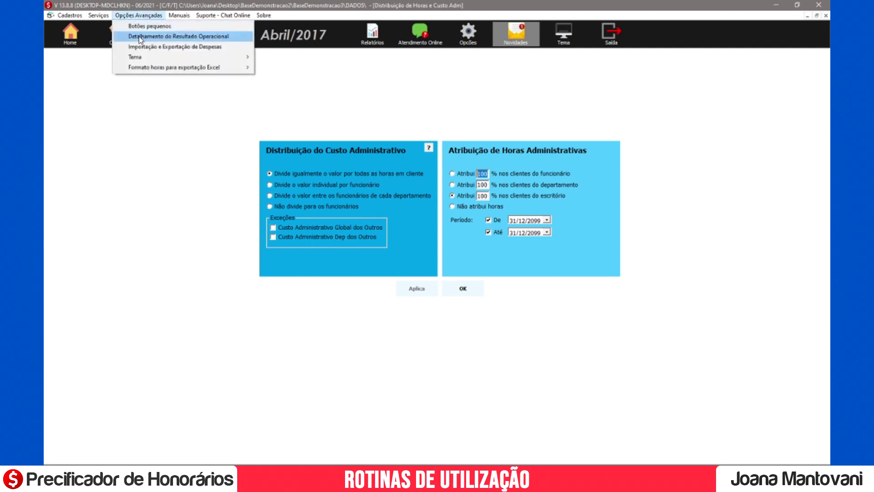
left_click(140, 37)
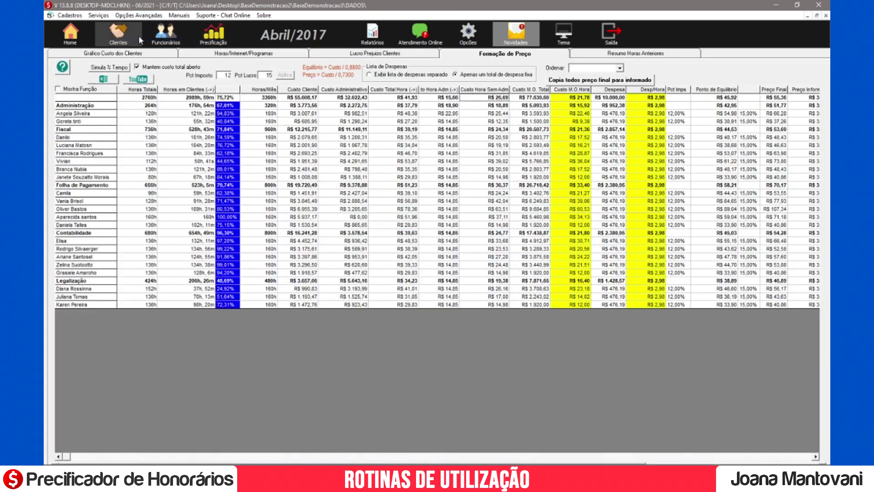
left_click_drag(157, 89, 159, 89)
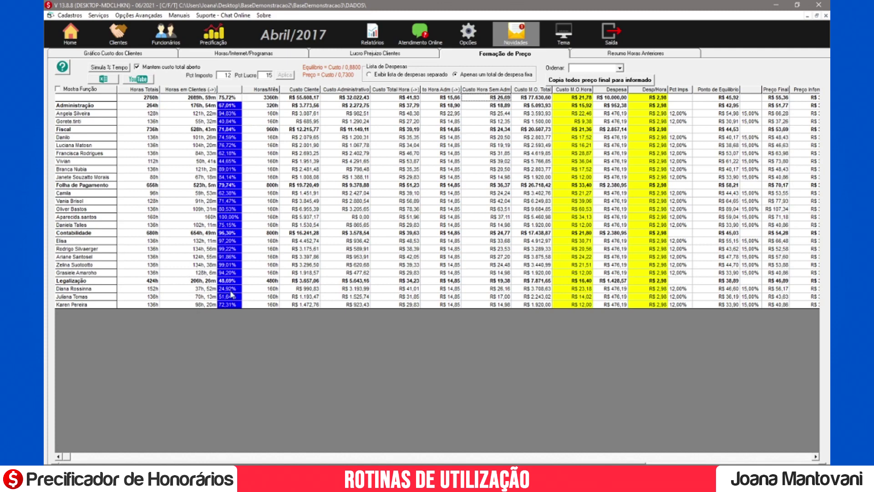
left_click(84, 282)
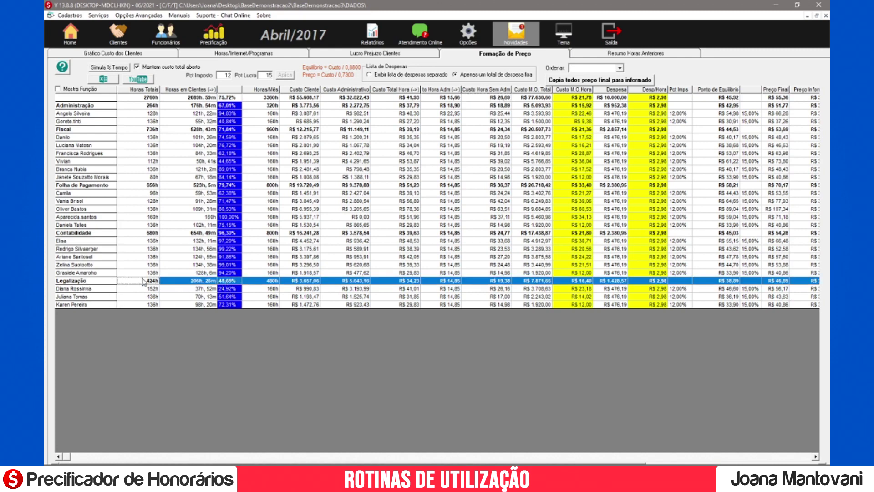
left_click(86, 289)
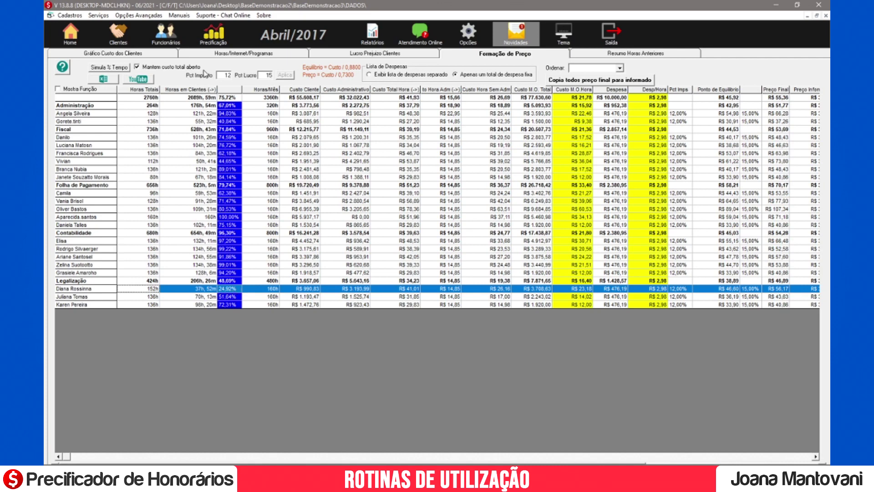
Load Custo Hora por Cliente for the first Legalização employee and compare the client hours with the employee's row in Formação de Preço
left_click(168, 39)
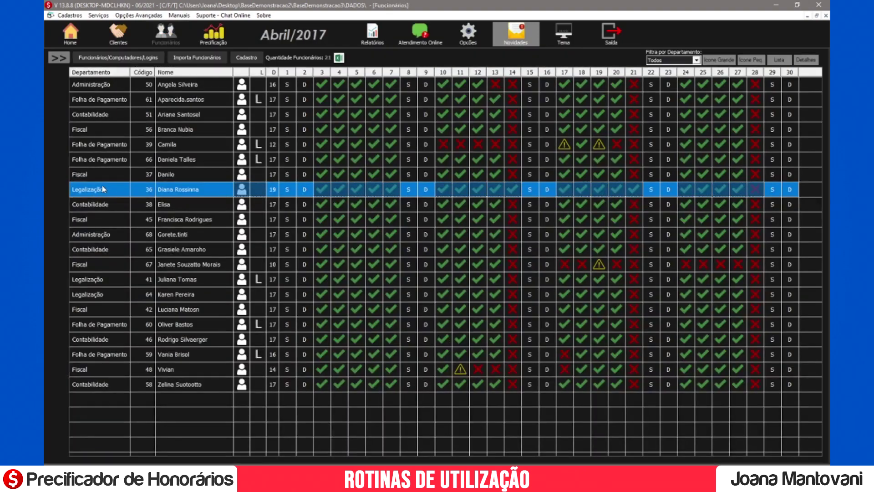
double_click(187, 189)
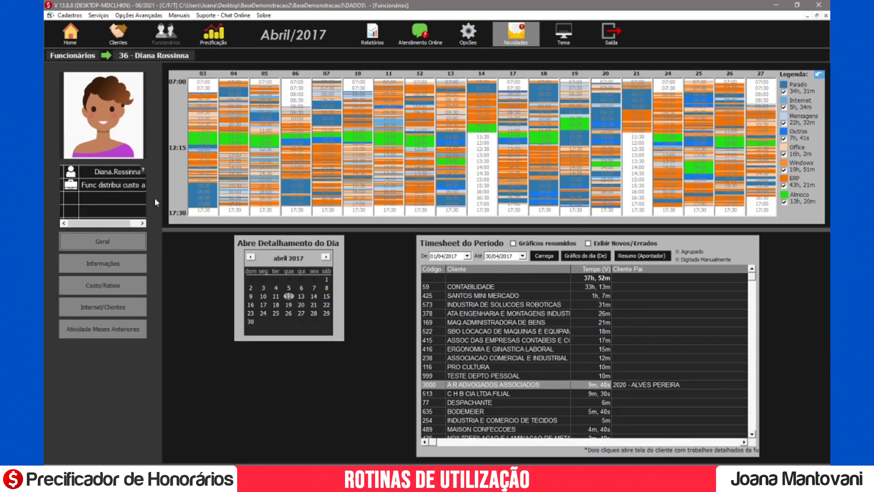
left_click(124, 285)
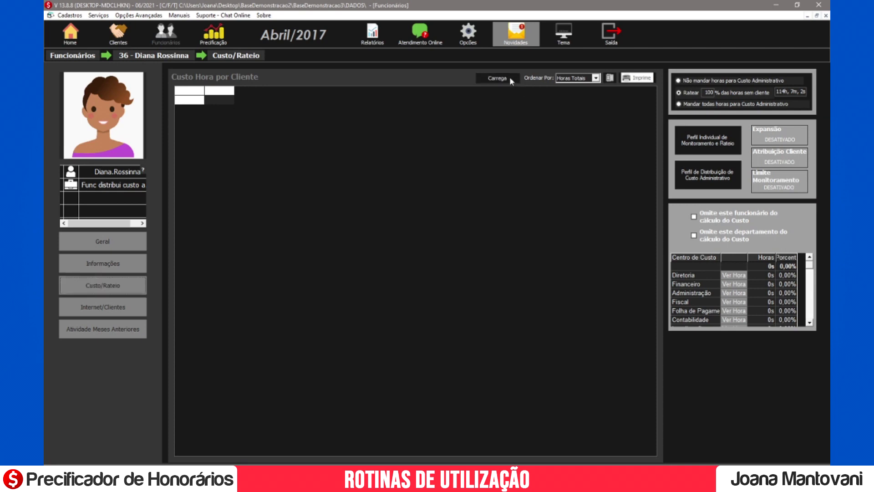
left_click(498, 79)
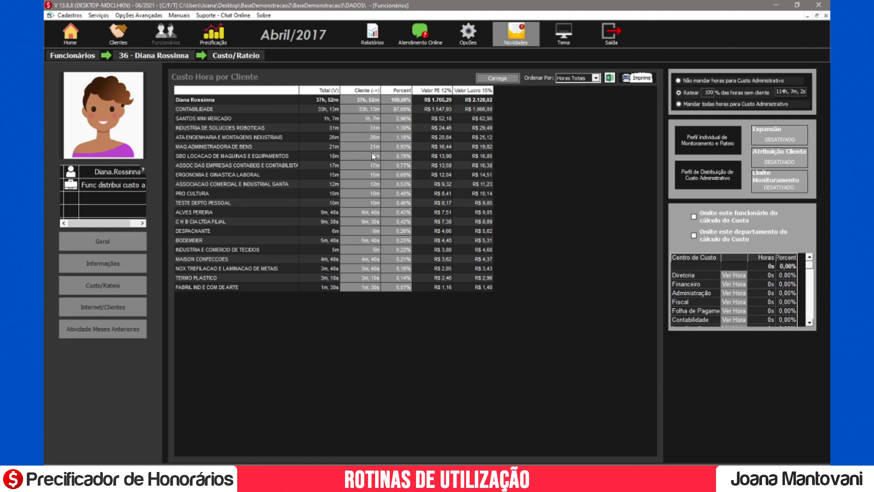
left_click(138, 15)
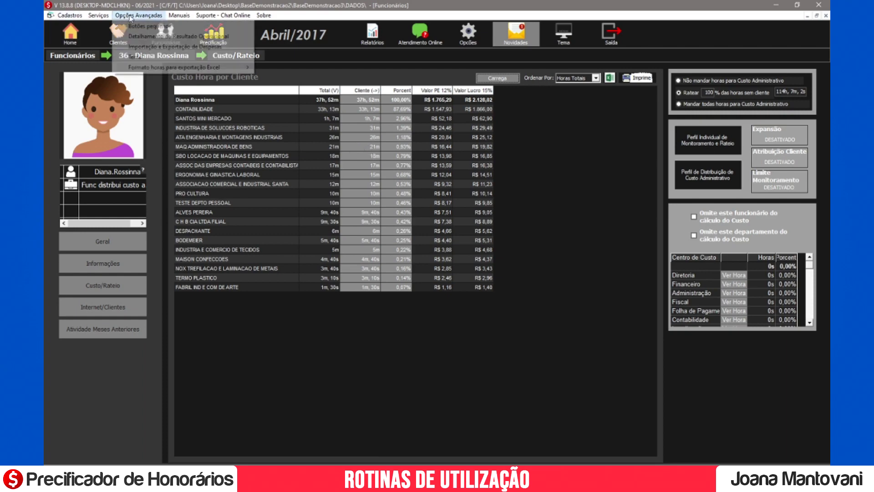
left_click(138, 38)
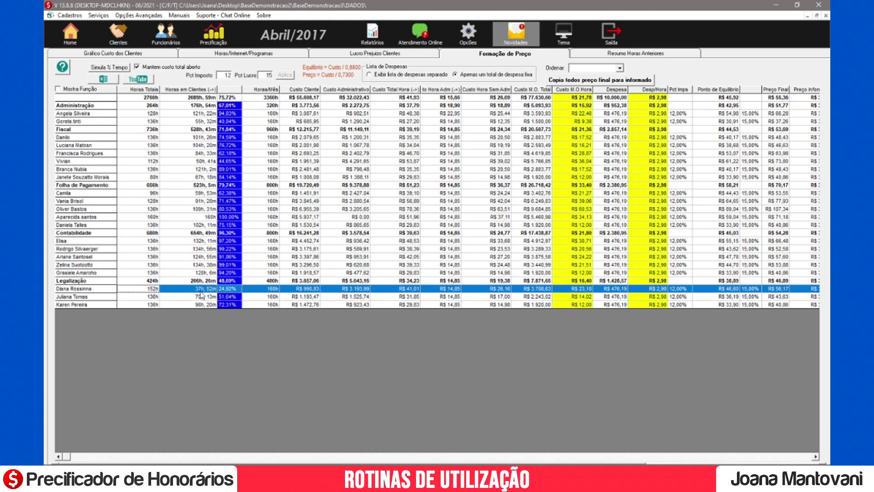
In the first Legalização employee's Perfil de Distribuição de Custo Administrativo, attribute 100% of administrative hours to the department's clients without start or end dates
left_click(167, 37)
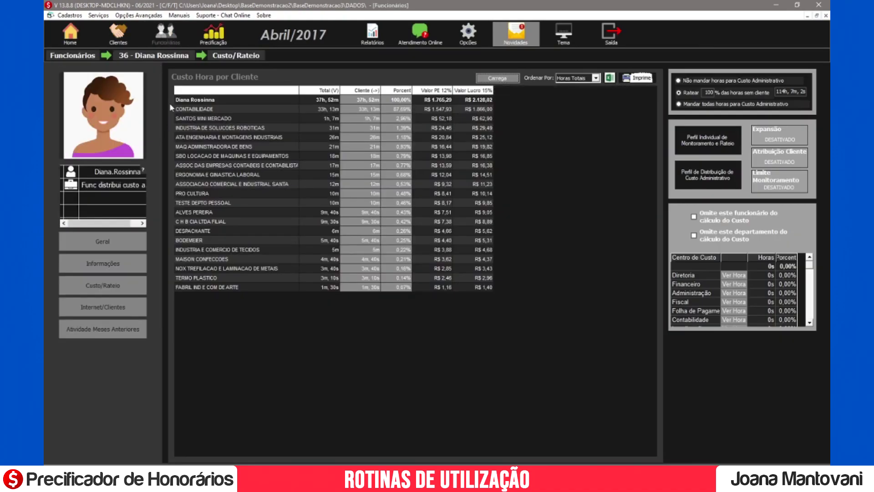
left_click(72, 55)
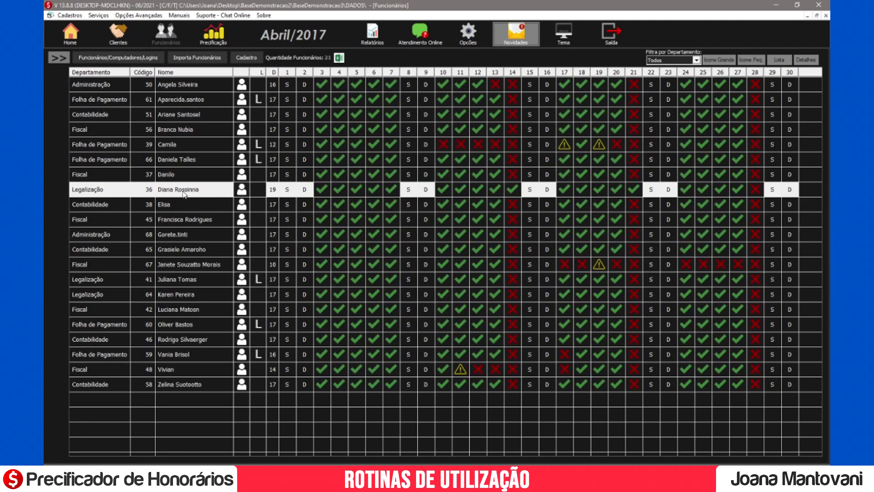
double_click(183, 189)
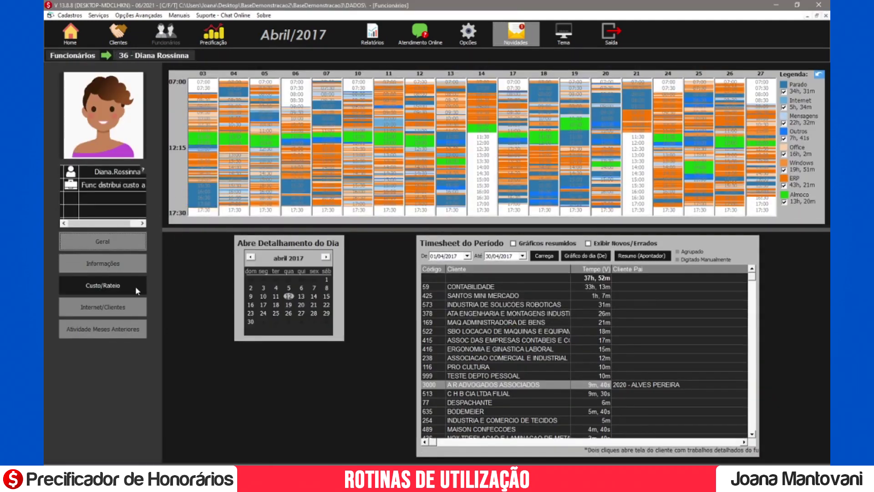
left_click(129, 286)
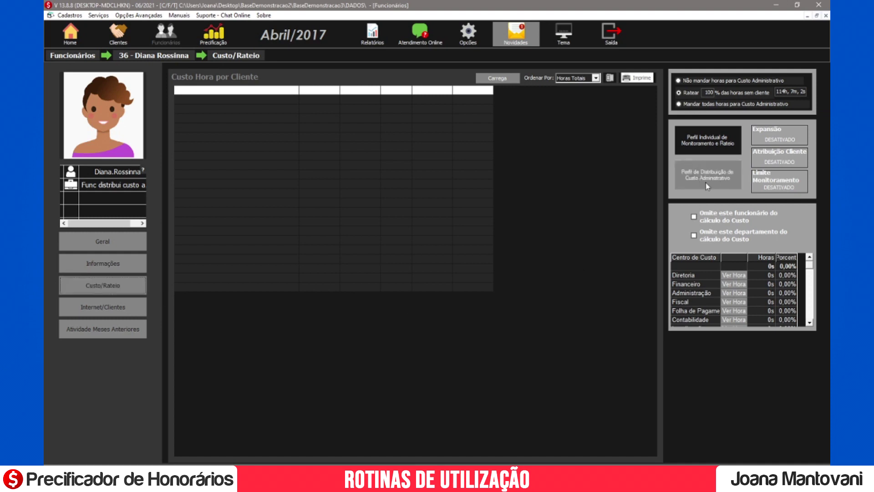
left_click(700, 171)
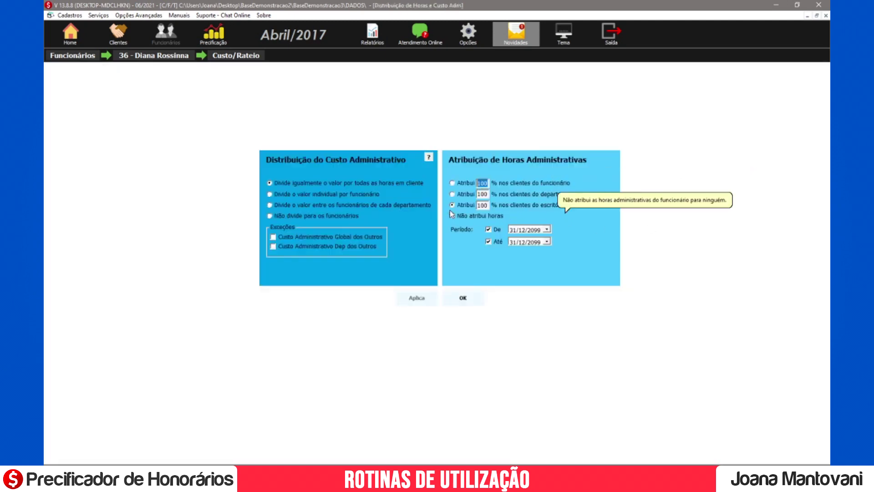
left_click(454, 194)
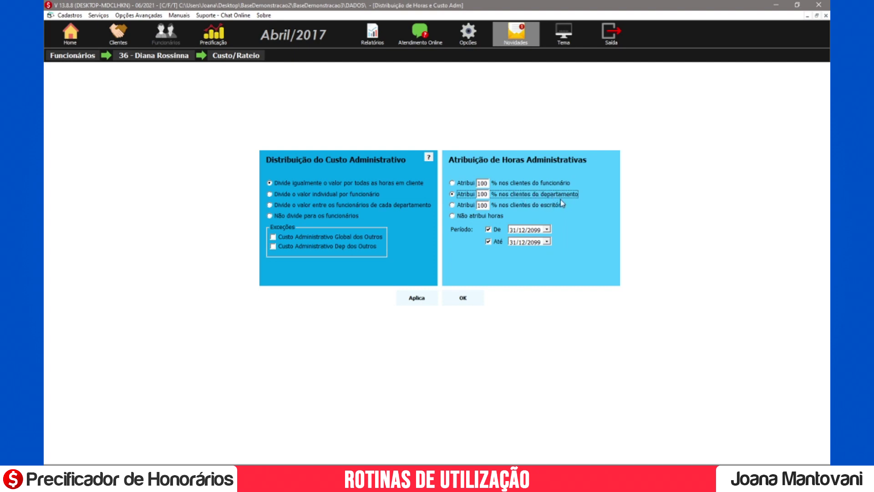
left_click(489, 229)
left_click(491, 241)
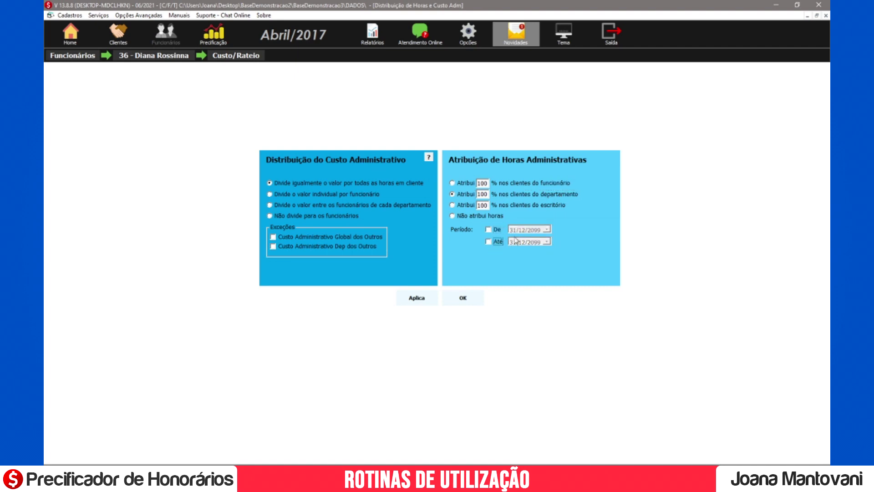
left_click(416, 300)
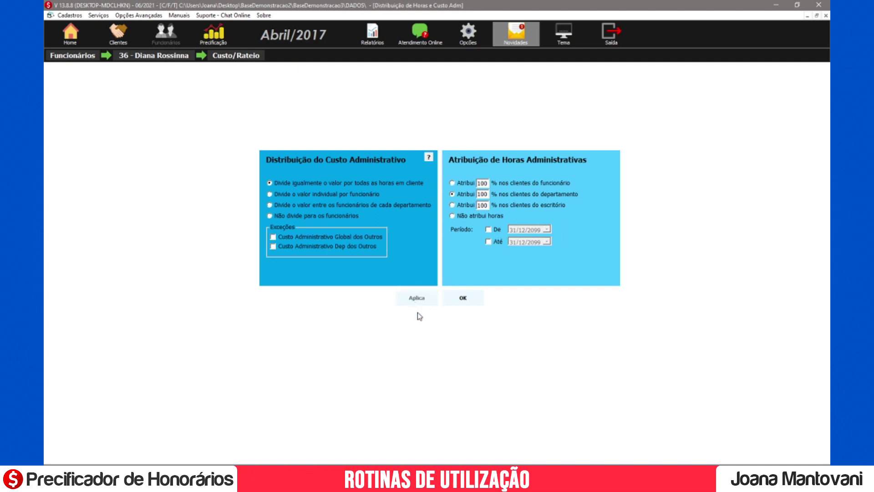
left_click(464, 301)
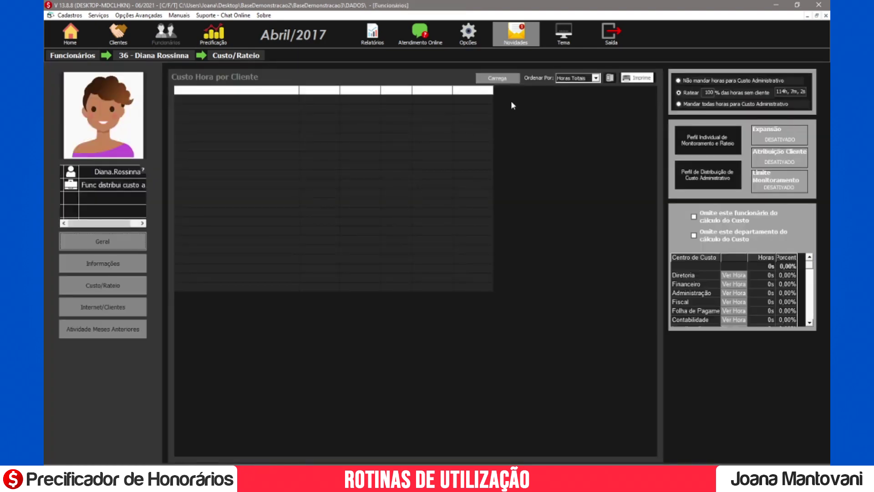
Run Força Recálculo from the Área Técnica options to recalculate the costs
left_click(468, 33)
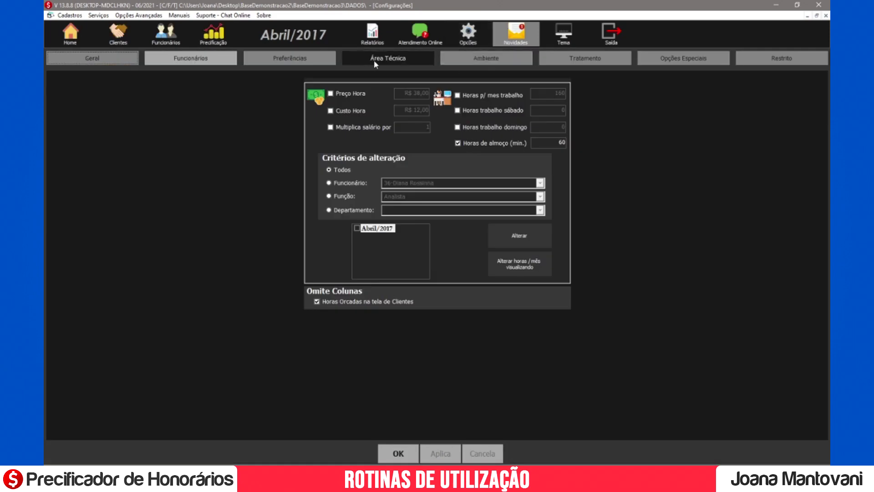
left_click(374, 61)
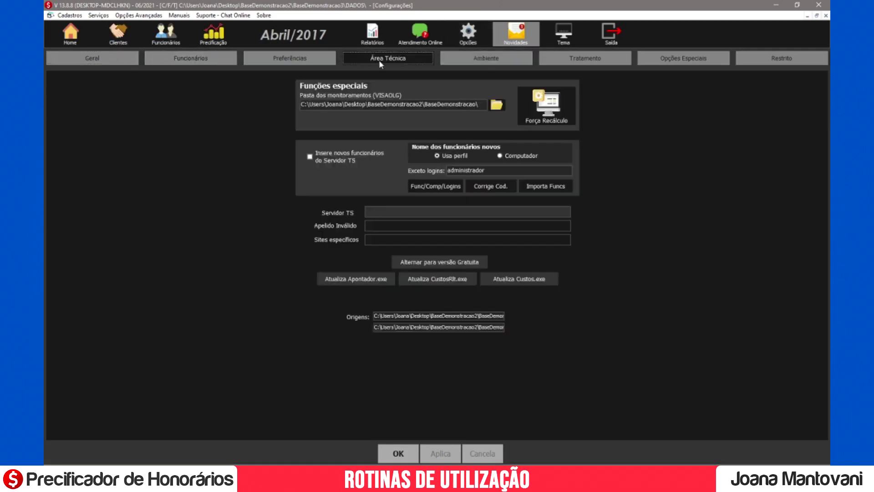
left_click(548, 116)
left_click(460, 270)
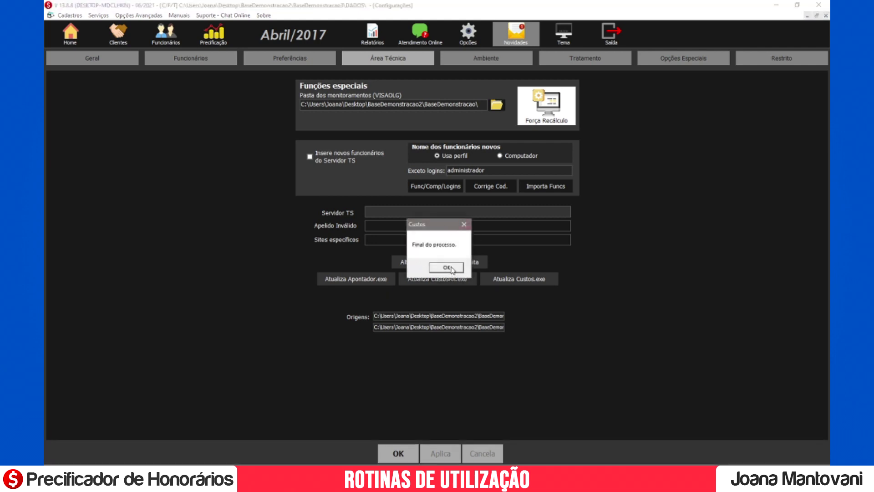
left_click(447, 267)
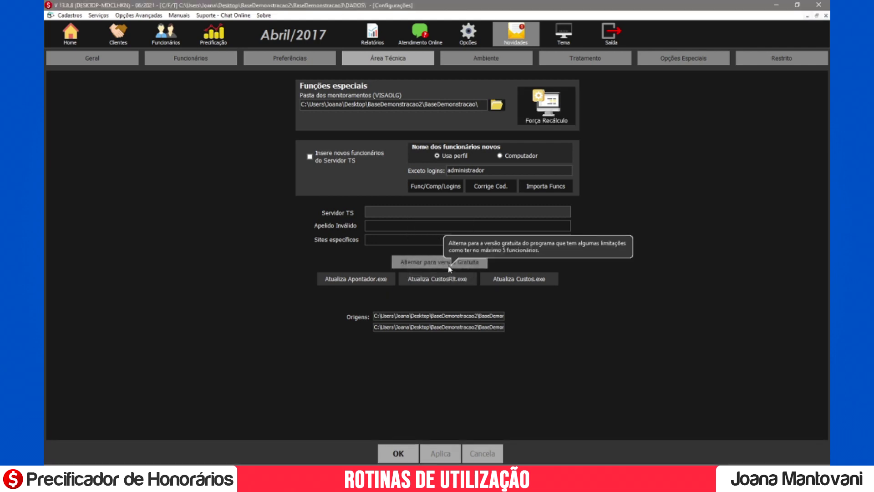
Return to Formação de Preço and highlight the first Legalização employee's row to examine the recalculated hours and prices
left_click(133, 17)
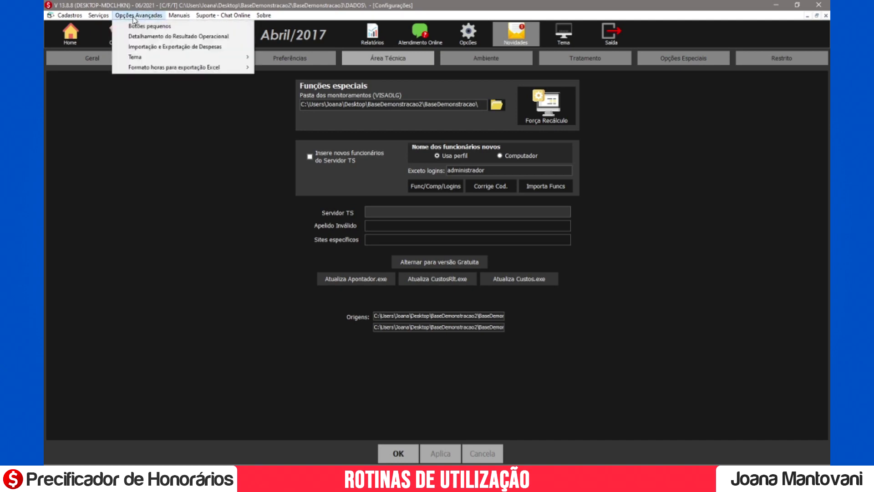
left_click(152, 37)
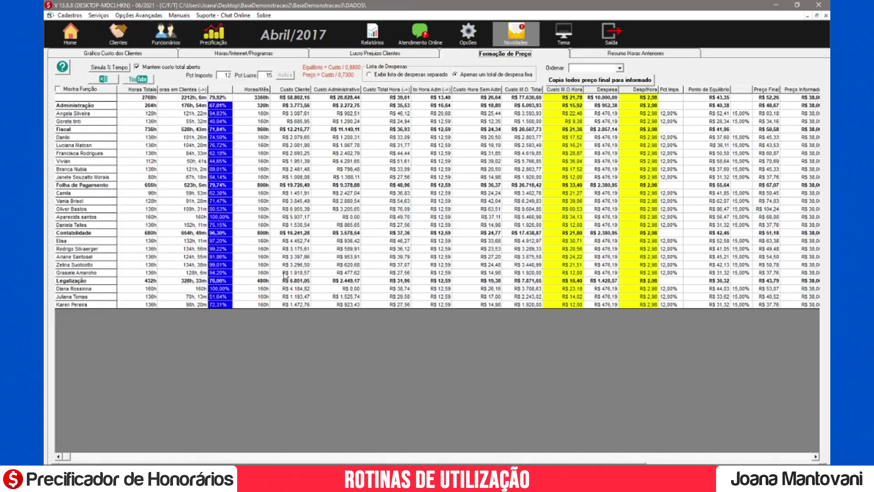
left_click(96, 289)
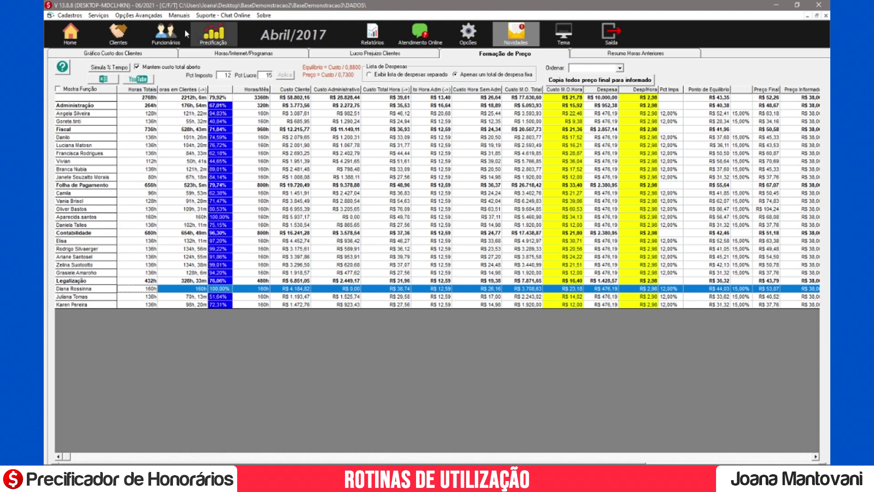
Load Custo Hora por Cliente on the Custo/Rateio page of the first Legalização employee
left_click(166, 32)
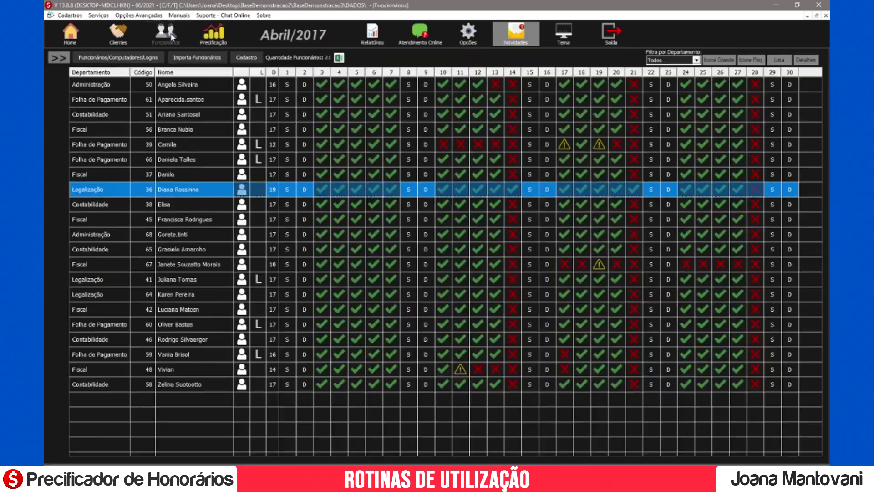
double_click(184, 192)
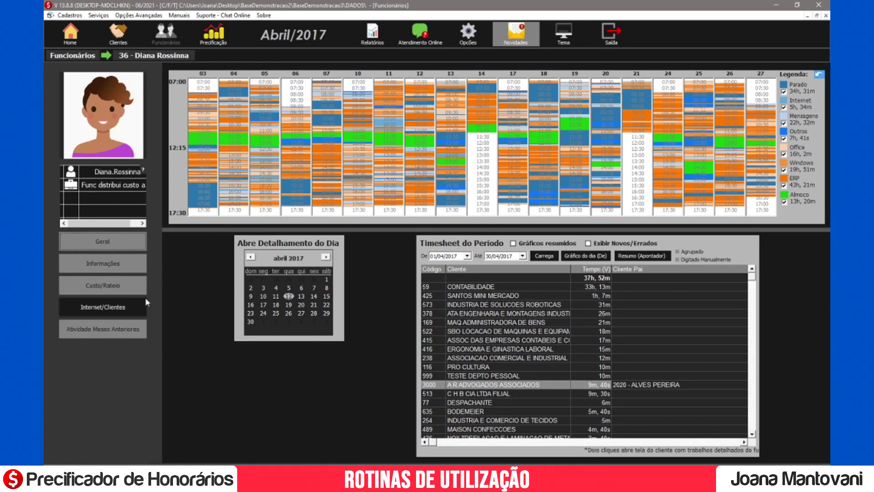
left_click(121, 285)
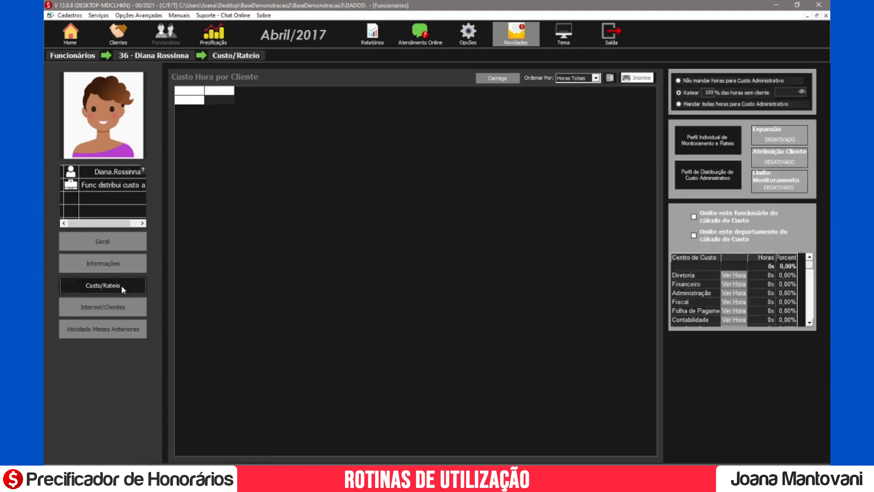
left_click(501, 78)
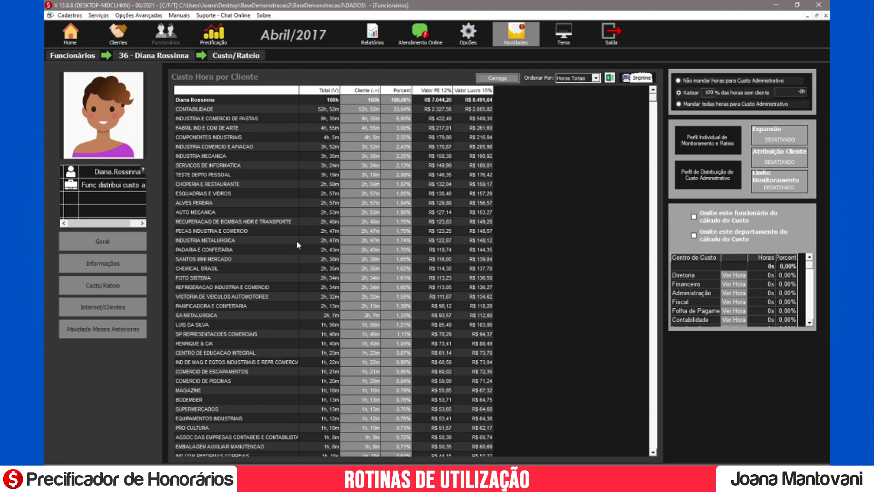
Examine how the employee's hours are distributed across the whole Custo Hora por Cliente list
left_click(654, 453)
left_click(653, 453)
left_click(653, 453)
left_click(653, 453)
left_click(653, 453)
left_click(654, 453)
left_click(653, 453)
left_click(653, 453)
left_click(653, 453)
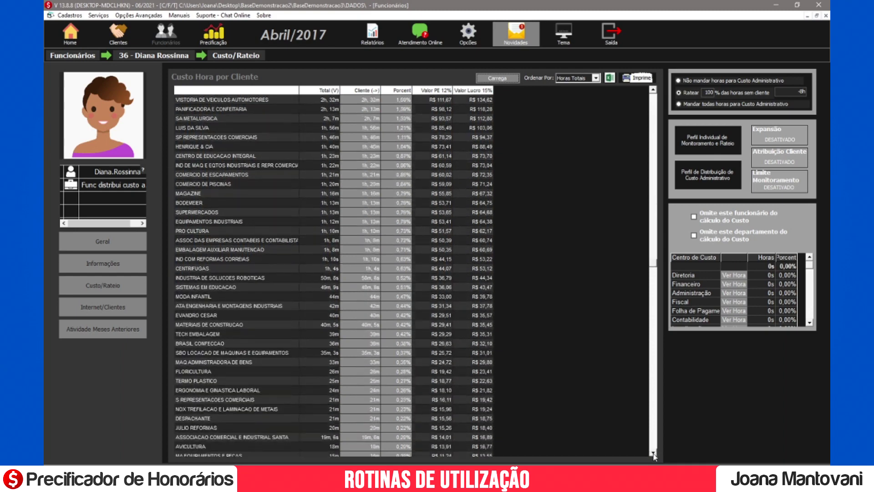
left_click(654, 453)
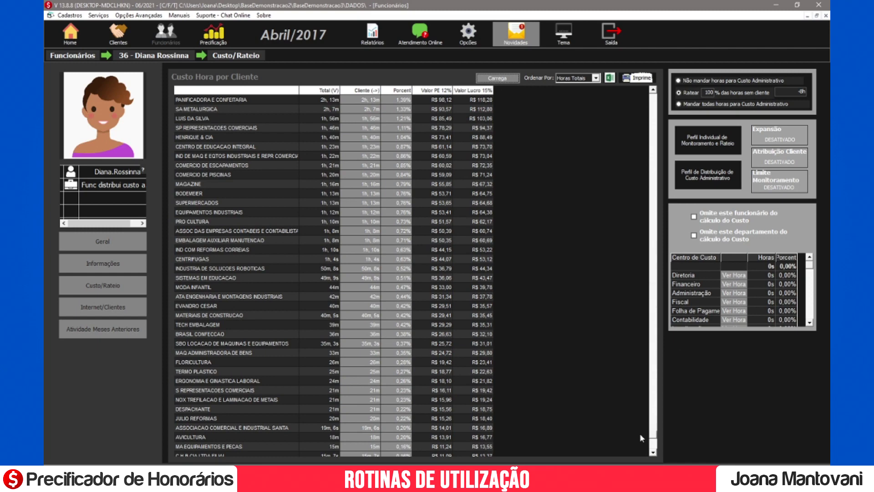
left_click(653, 445)
left_click_drag(652, 114, 653, 96)
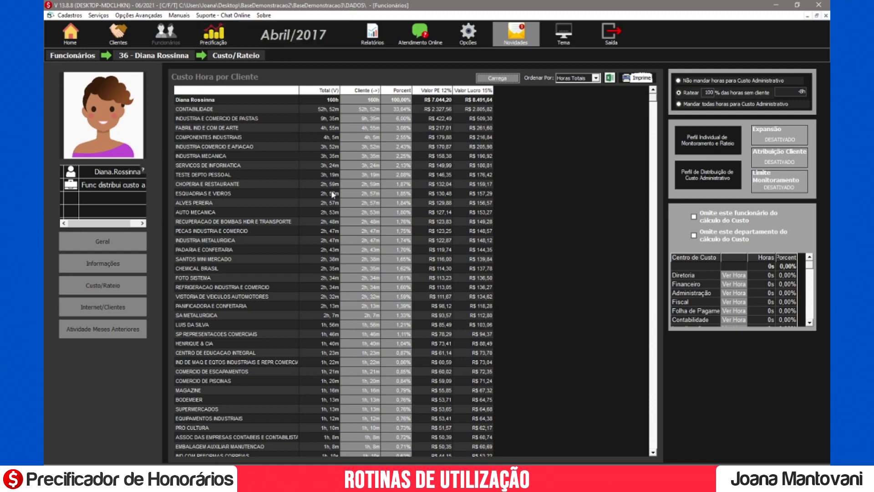
Load the same employee's Custo Hora por Cliente in the BaseDemonstracao database and compare it with the recalculated list in BaseDemonstracao3
left_click(492, 473)
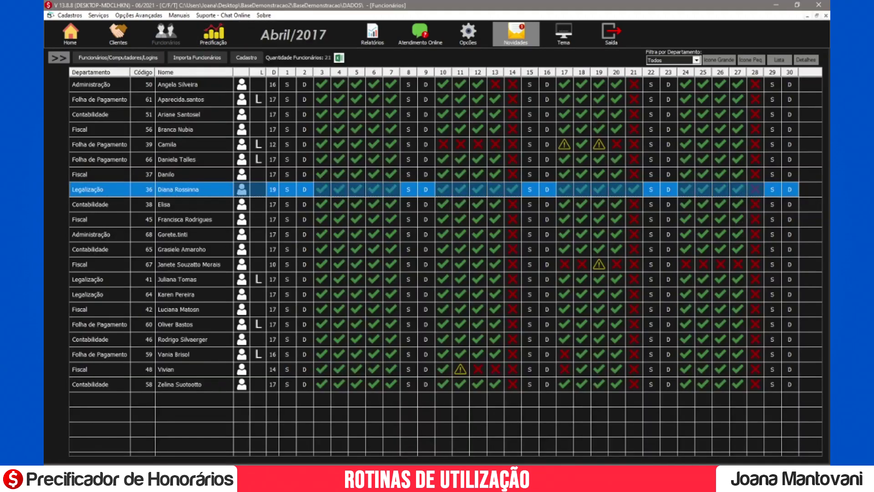
double_click(188, 190)
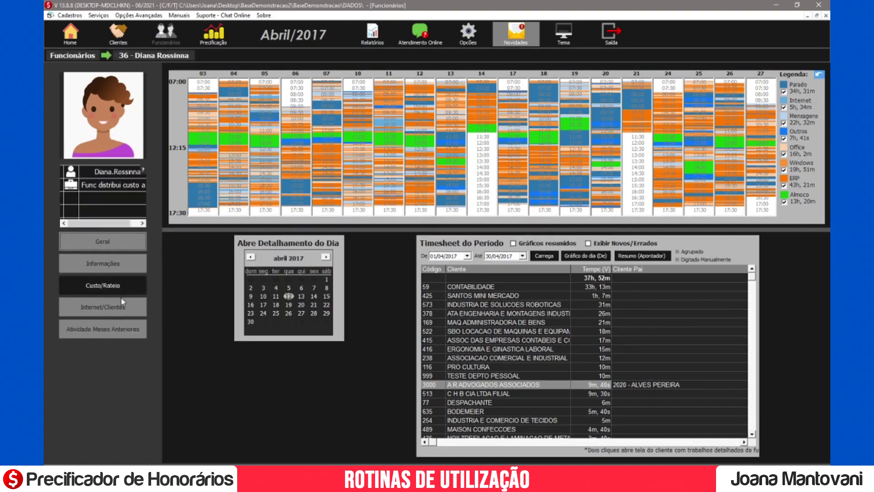
left_click(116, 286)
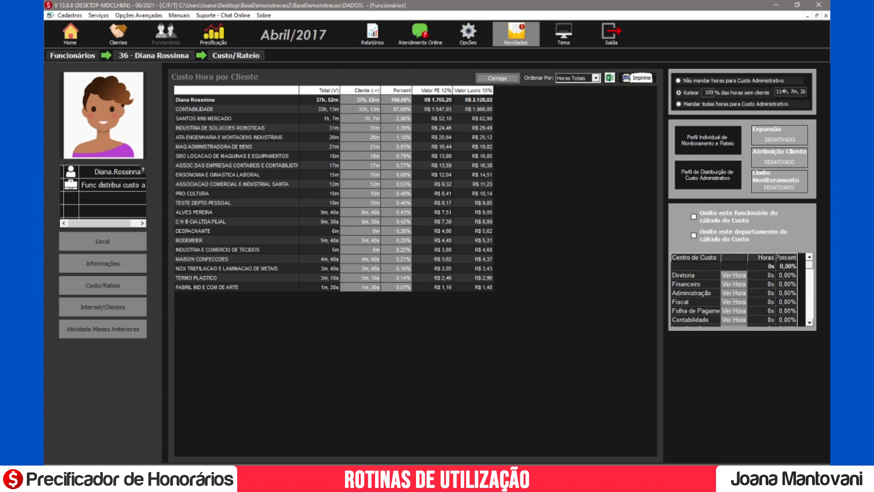
left_click(455, 423)
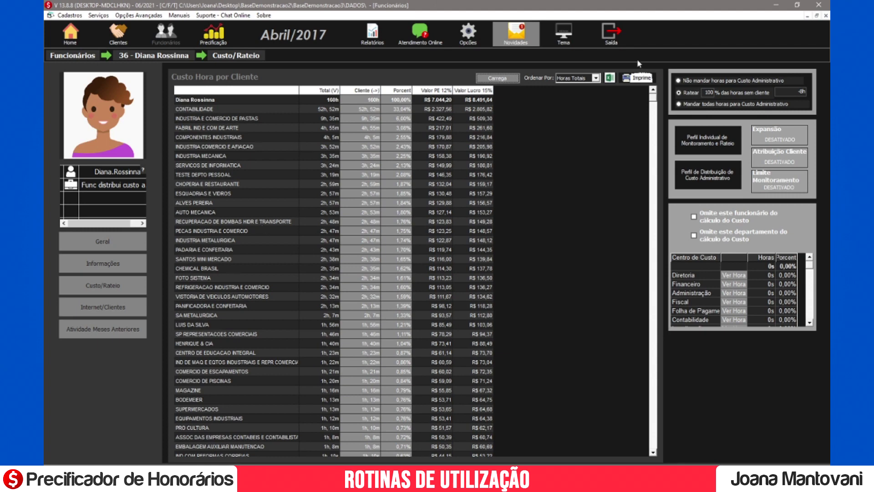
Export the Produtividade report Horas em Cliente (6 meses) to Excel, filtered to the first Legalização employee
left_click(372, 35)
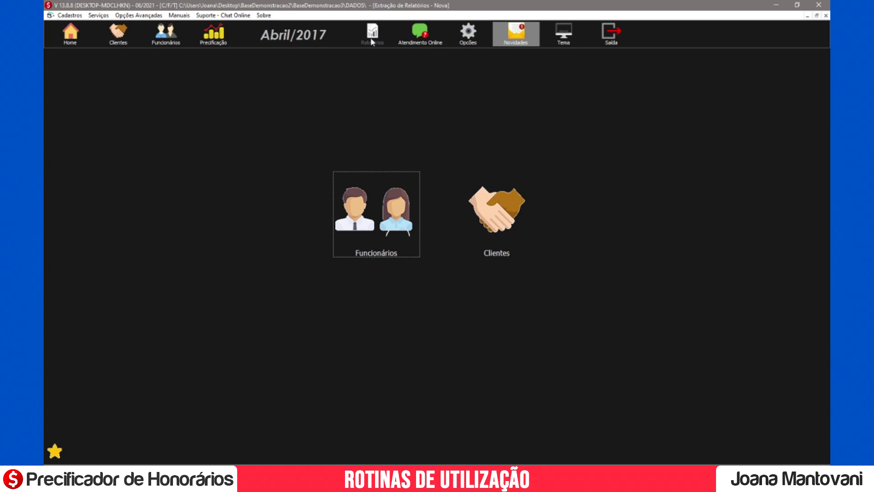
left_click(369, 208)
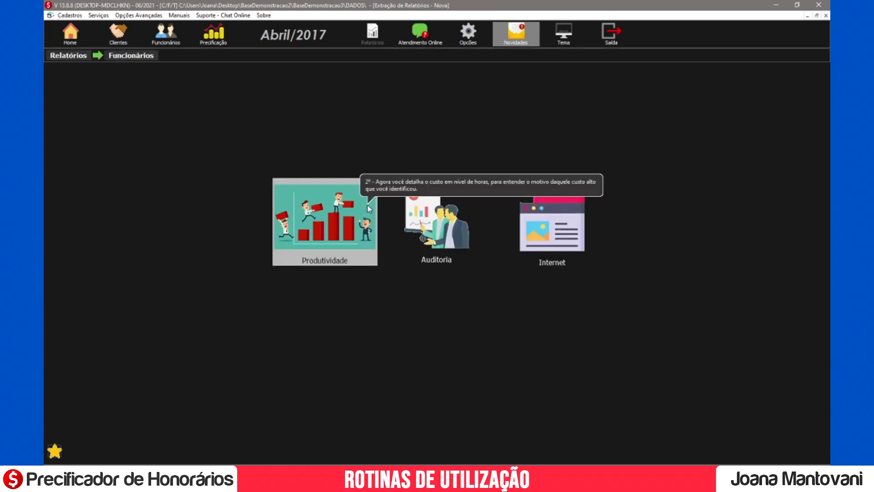
left_click(328, 220)
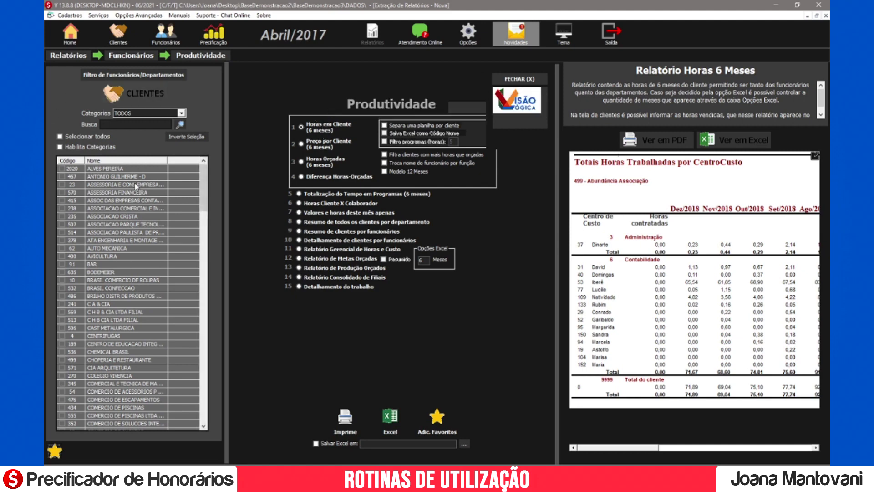
left_click(125, 78)
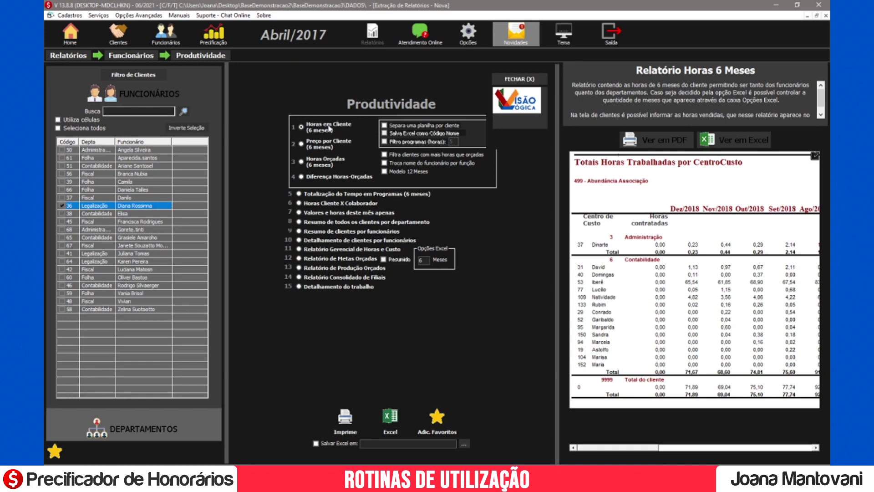
left_click(388, 415)
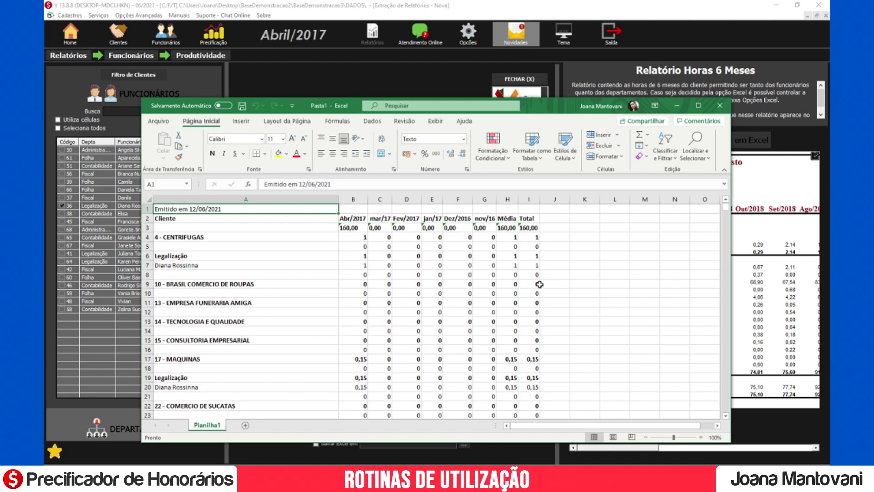
Examine the employee's hours per client in the exported Excel spreadsheet
left_click(199, 267)
scroll(288, 263, "down", 1)
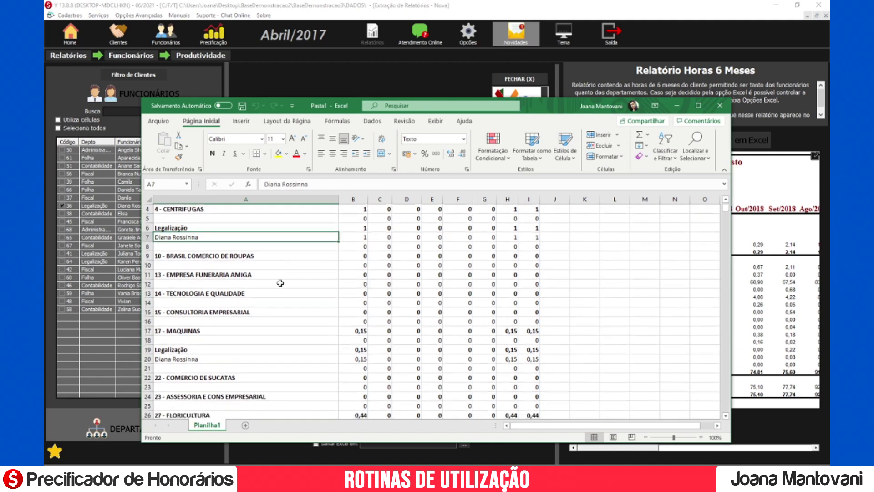
scroll(302, 289, "down", 2)
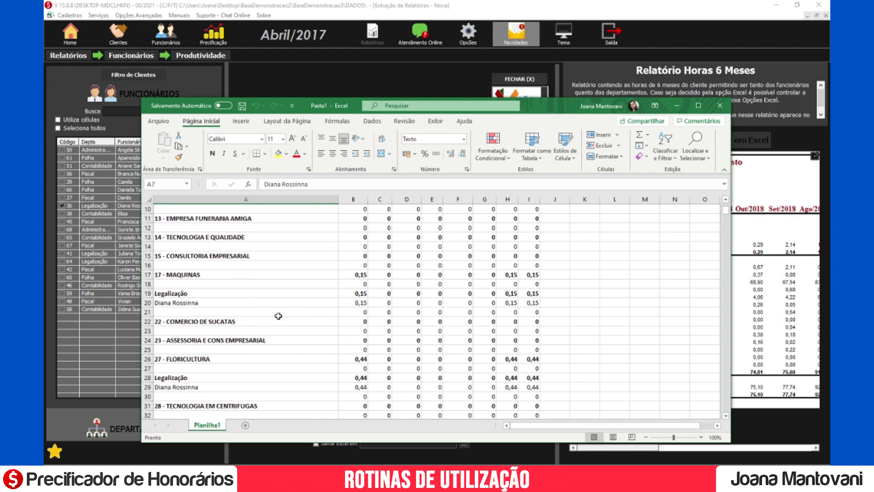
scroll(335, 301, "down", 2)
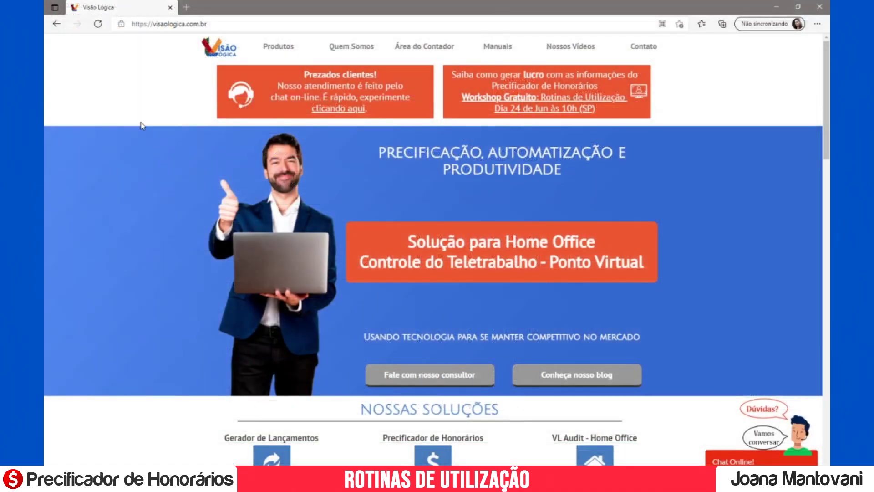
Open the company blog from the Visão Lógica website's home page
left_click(211, 23)
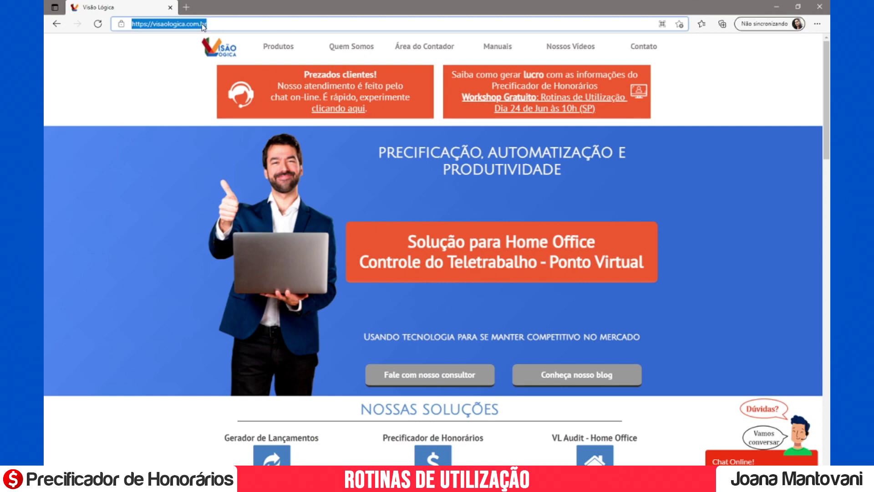
scroll(579, 269, "down", 3)
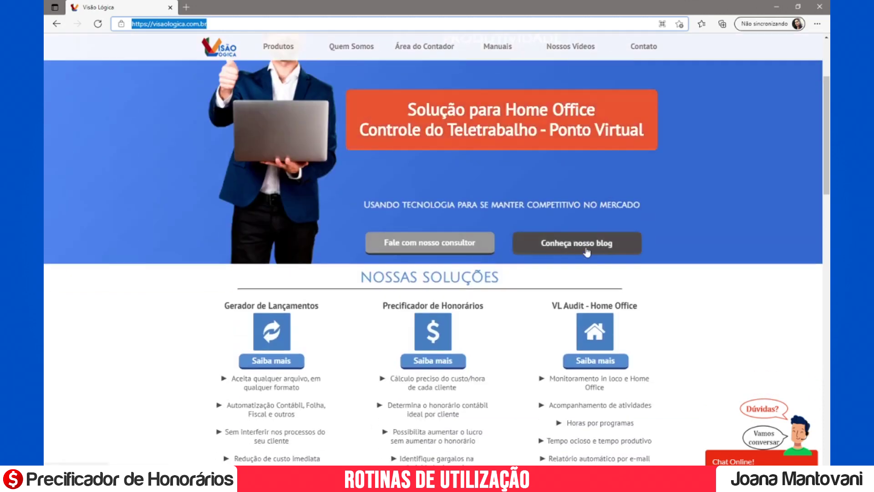
left_click(589, 248)
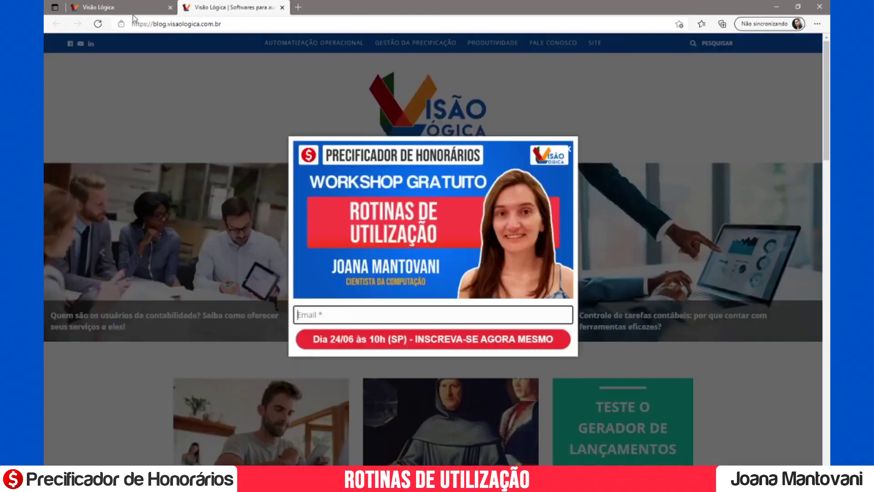
Return to the main Visão Lógica site and open the Rotinas Básicas de Utilização manual from the Precificador manuals
left_click(132, 8)
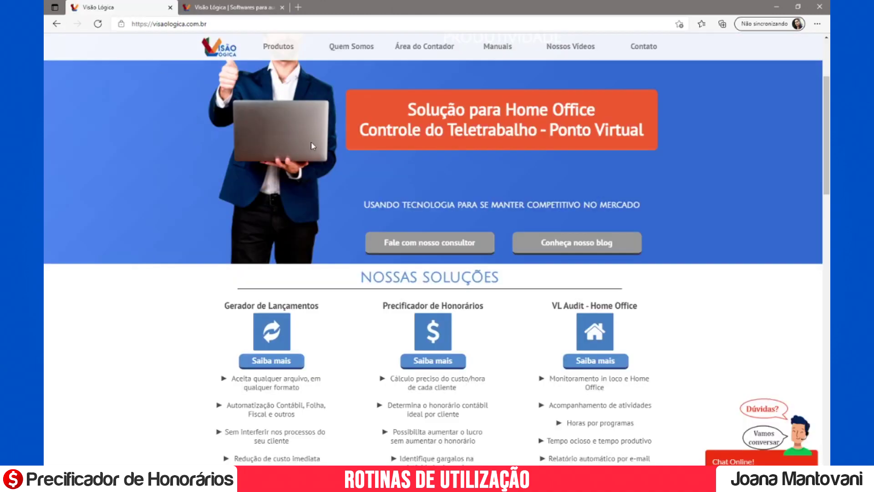
left_click(498, 50)
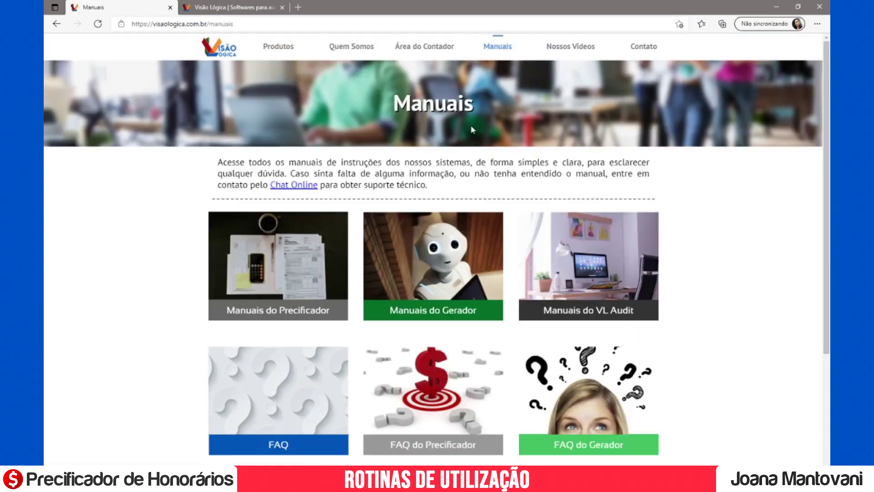
left_click(292, 246)
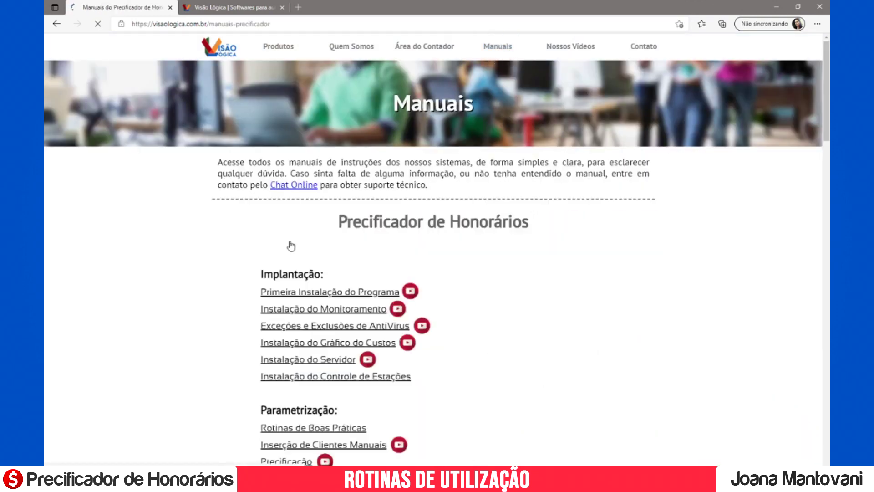
scroll(365, 224, "down", 4)
scroll(364, 224, "down", 2)
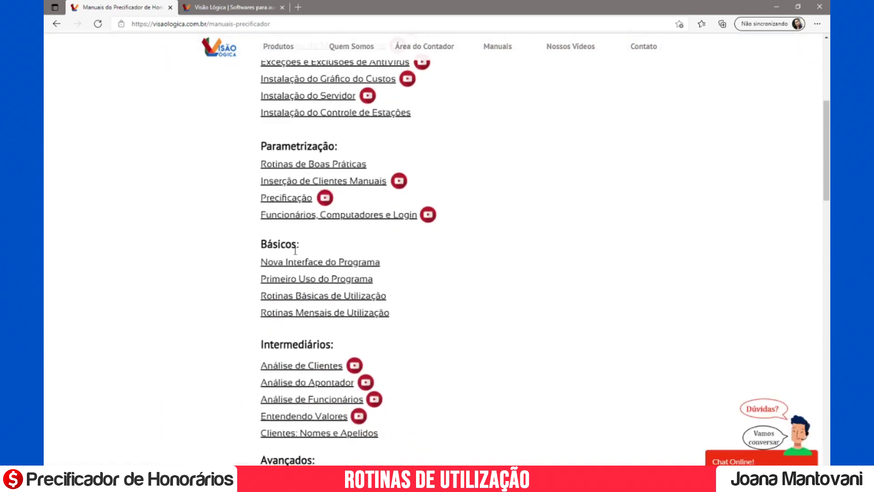
left_click(318, 301)
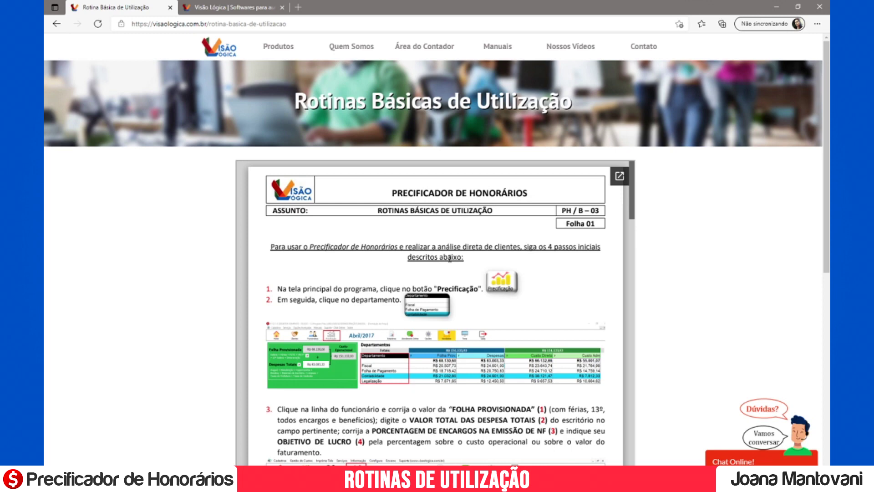
Open the Cronograma de Workshops page of the Área do Contador
mouse_move(422, 48)
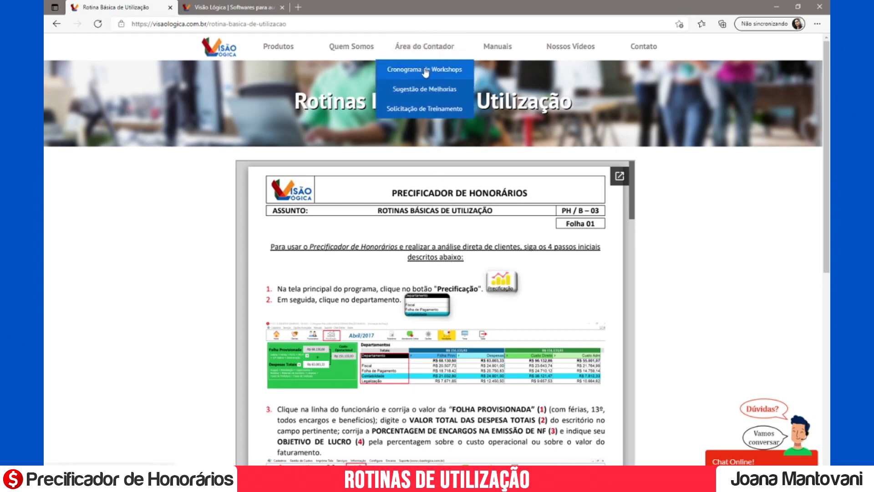
left_click(425, 70)
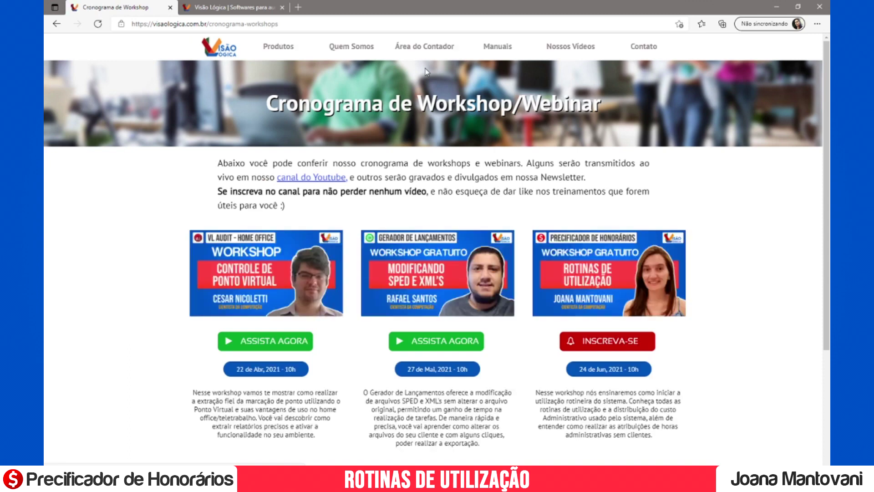